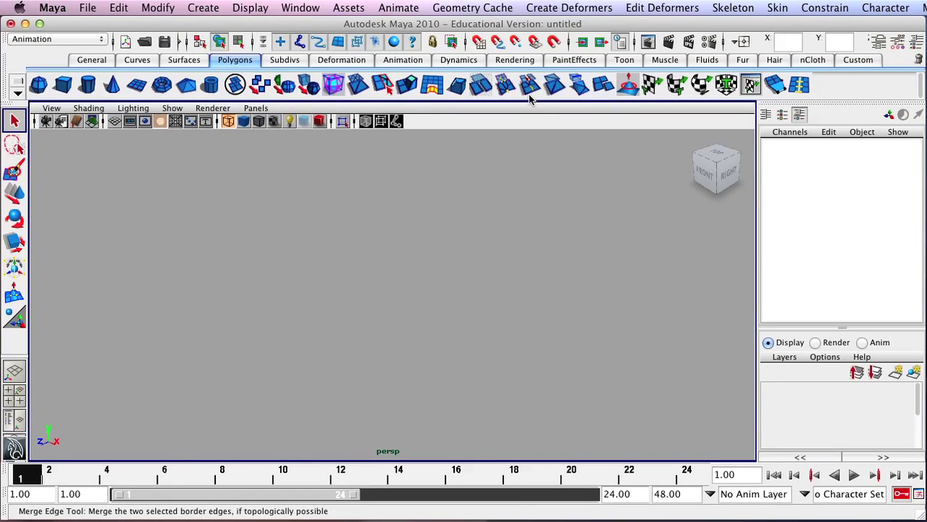
Check the Shelf entry among the UI elements and look through the General, Surfaces and Deformation shelves, returning to Polygons.
left_click(247, 8)
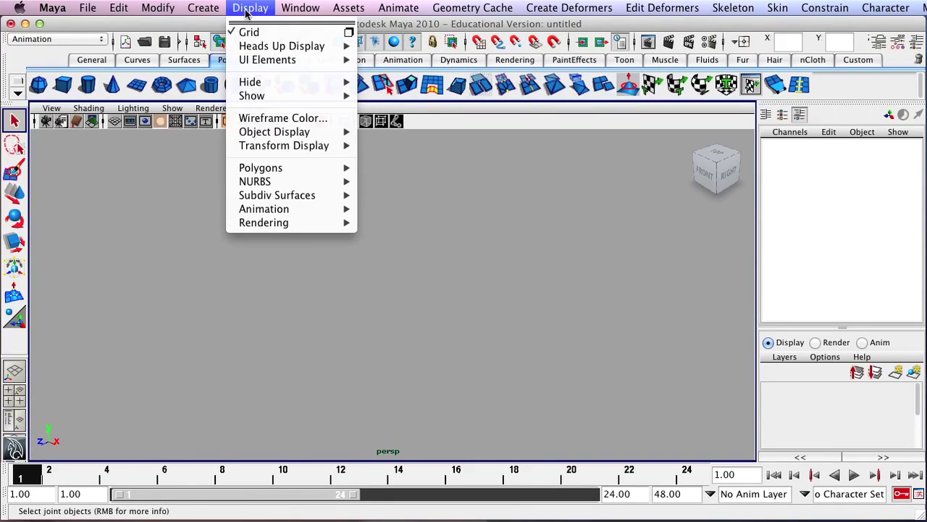
mouse_move(290, 59)
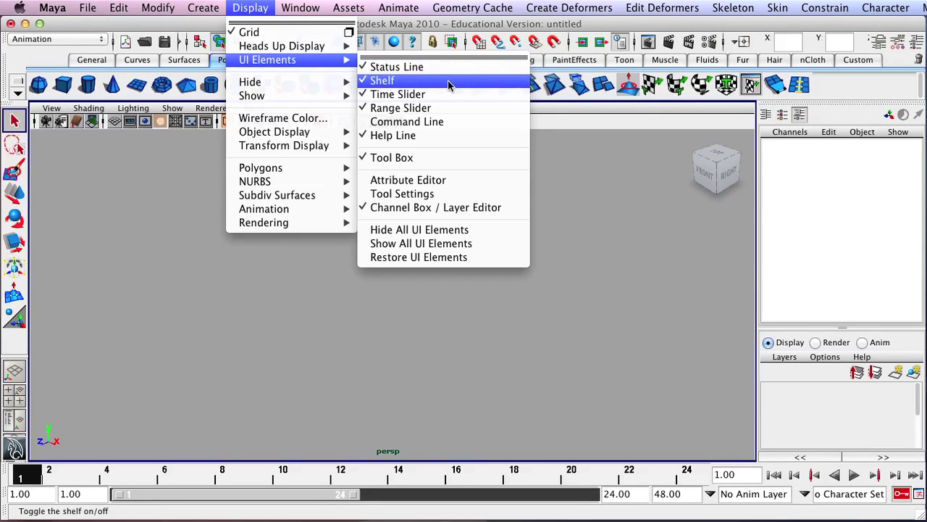
left_click(675, 294)
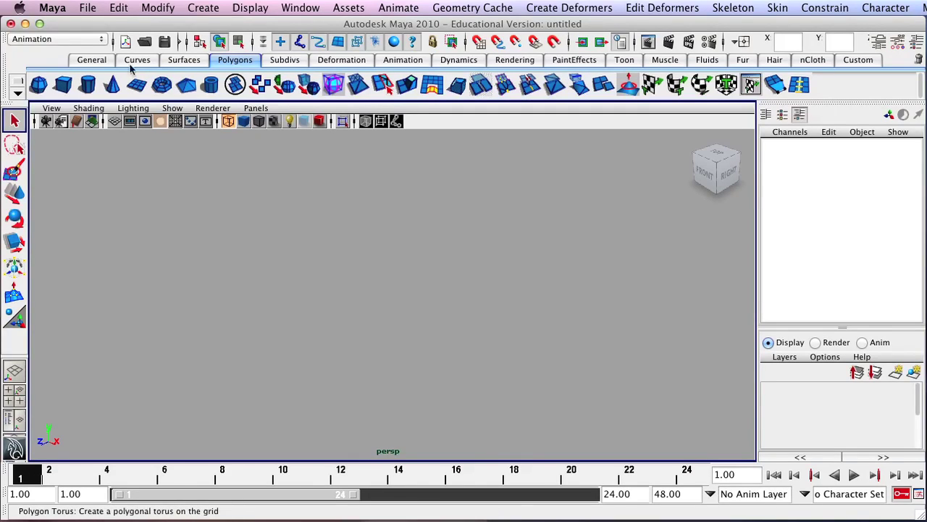
left_click(89, 61)
left_click(171, 63)
left_click(317, 64)
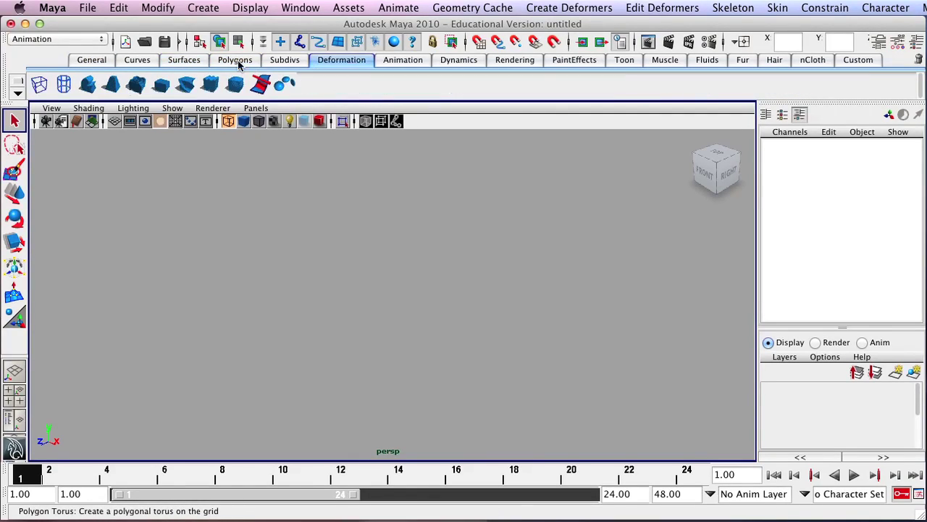
left_click(239, 63)
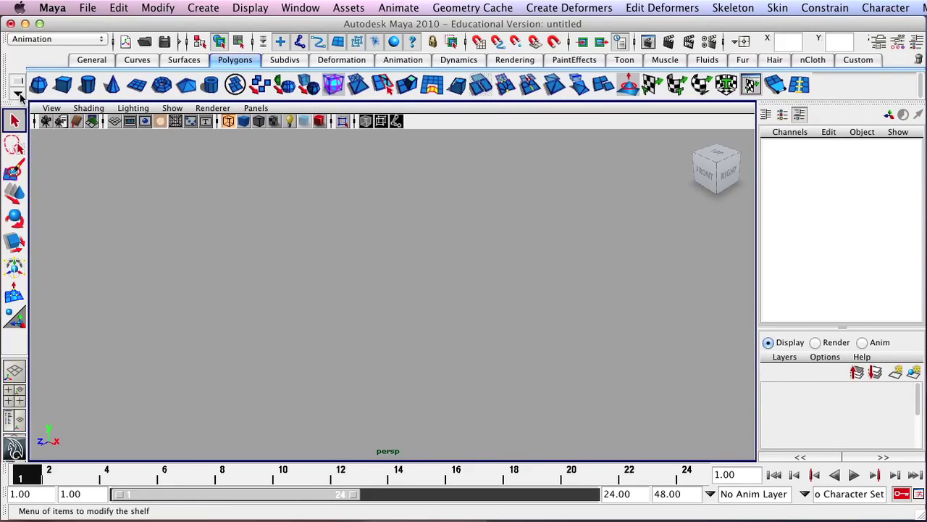
Hide the shelf tabs and show them again.
left_click(18, 97)
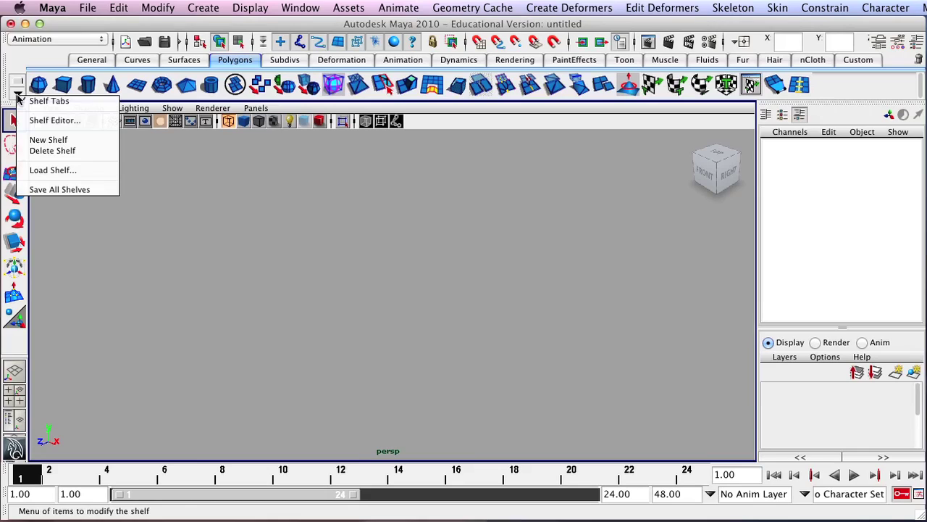
left_click(58, 101)
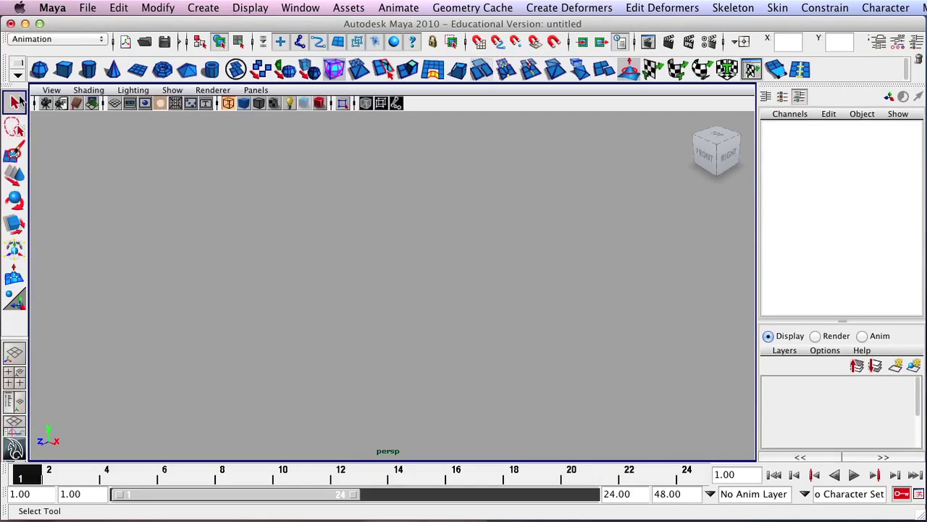
left_click(18, 74)
left_click(26, 88)
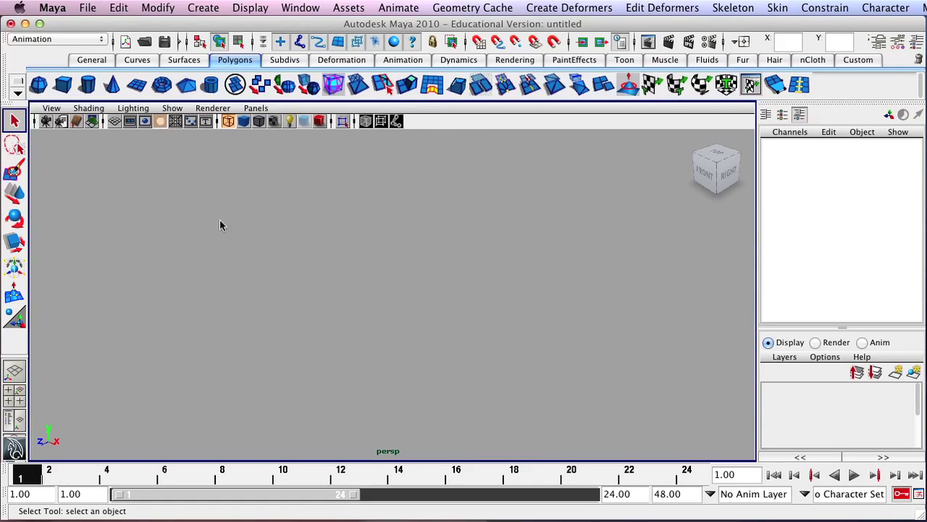
Switch to the Polygons menu set and open the scene extrudeTool.mb from the Unit 02 project's scenes folder.
left_click(62, 40)
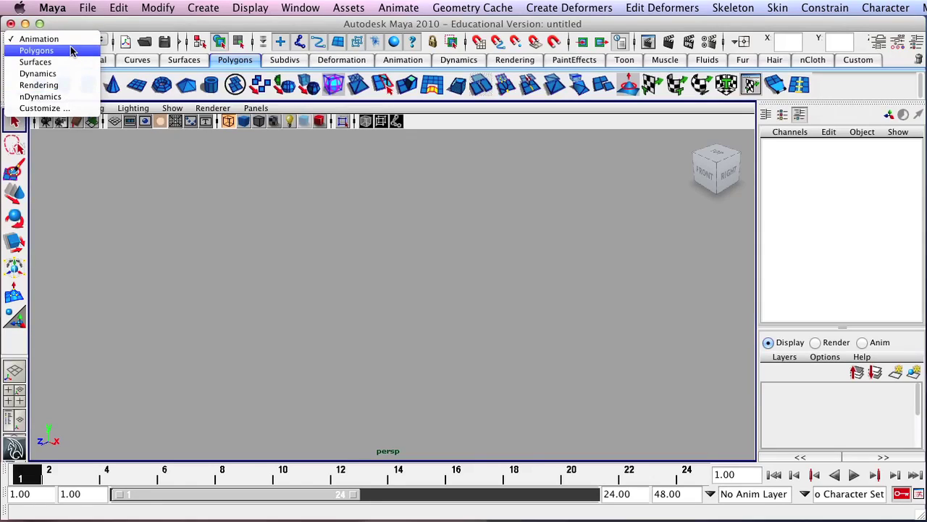
left_click(36, 50)
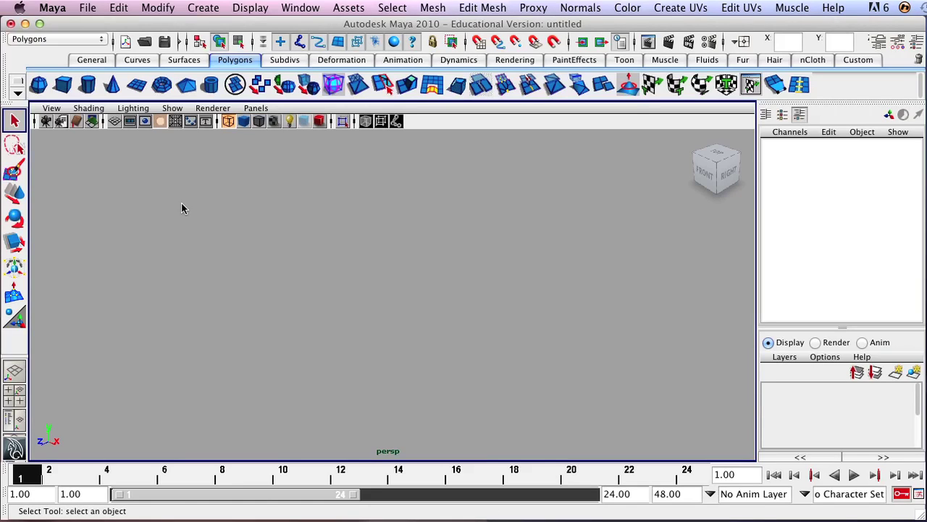
left_click(88, 7)
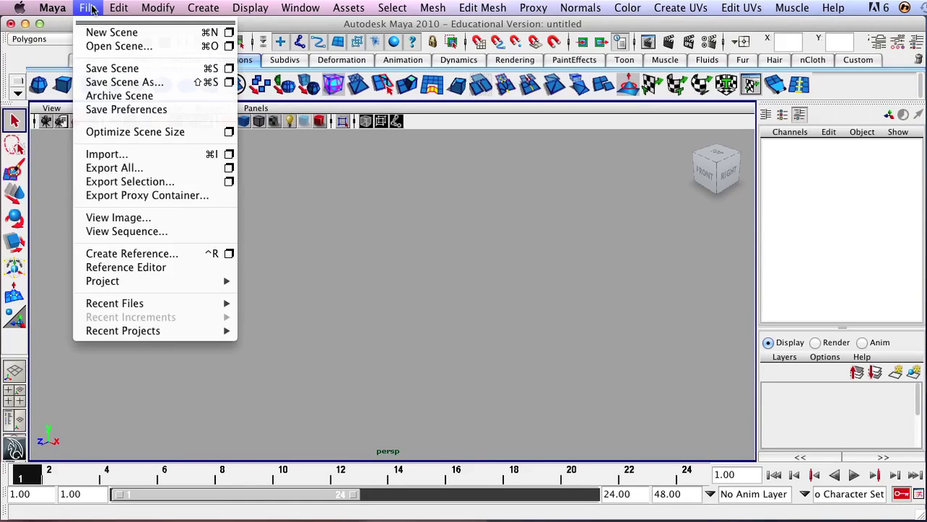
left_click(105, 47)
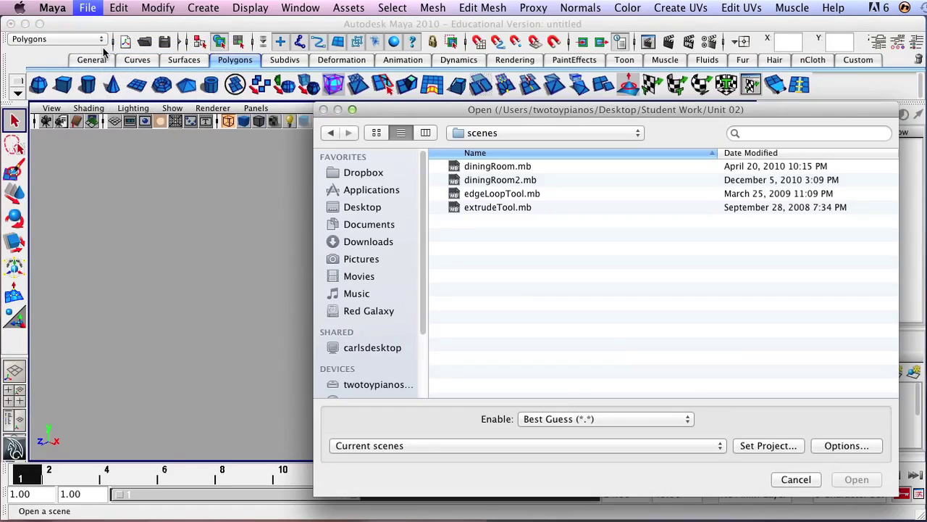
left_click_drag(556, 111, 403, 31)
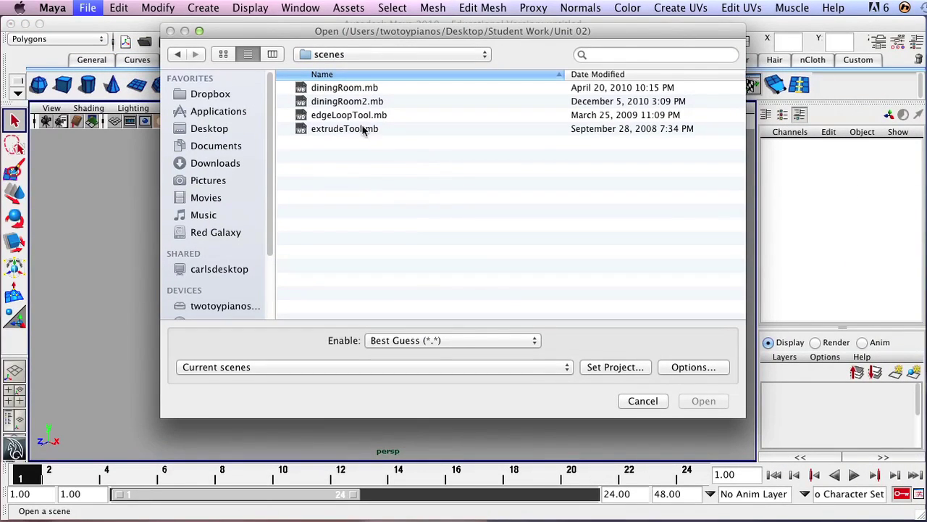
left_click(334, 130)
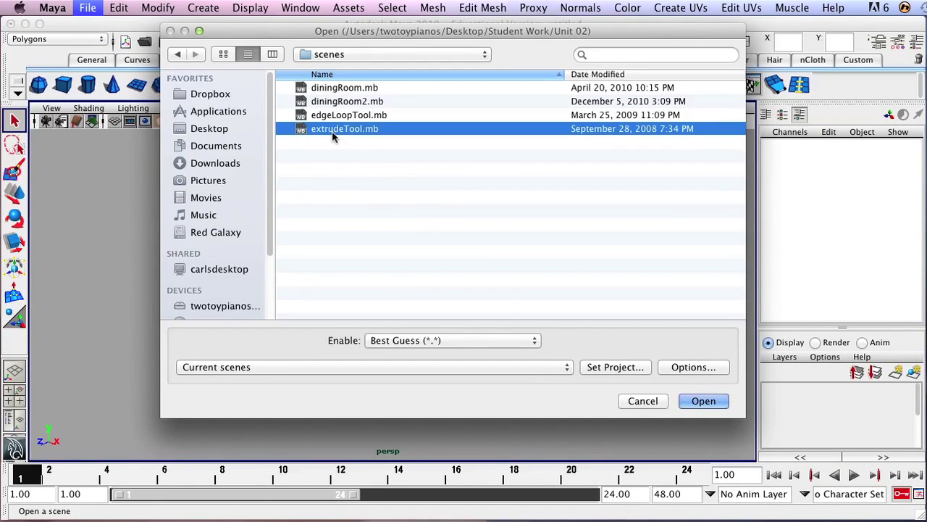
left_click(701, 402)
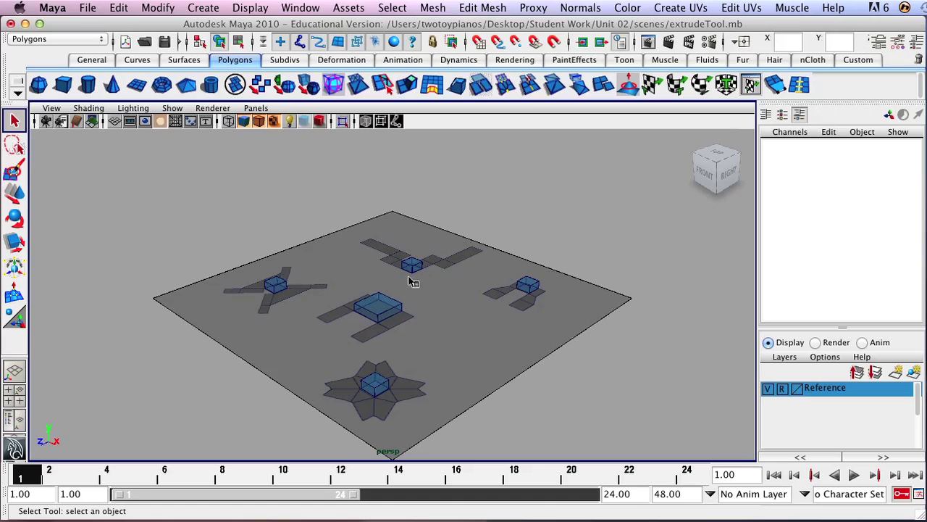
Select the large flat cube in the middle of the reference plane and frame it closely in the perspective view.
left_click(381, 309)
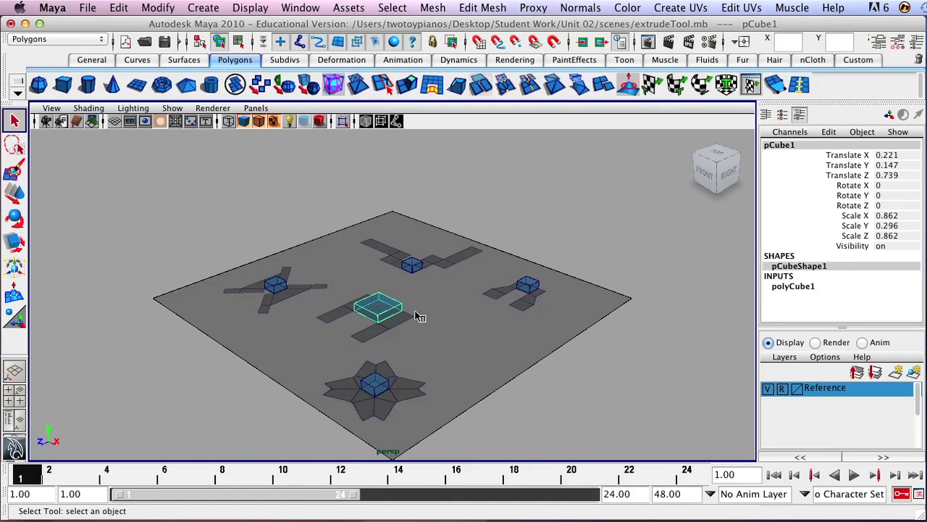
key("f")
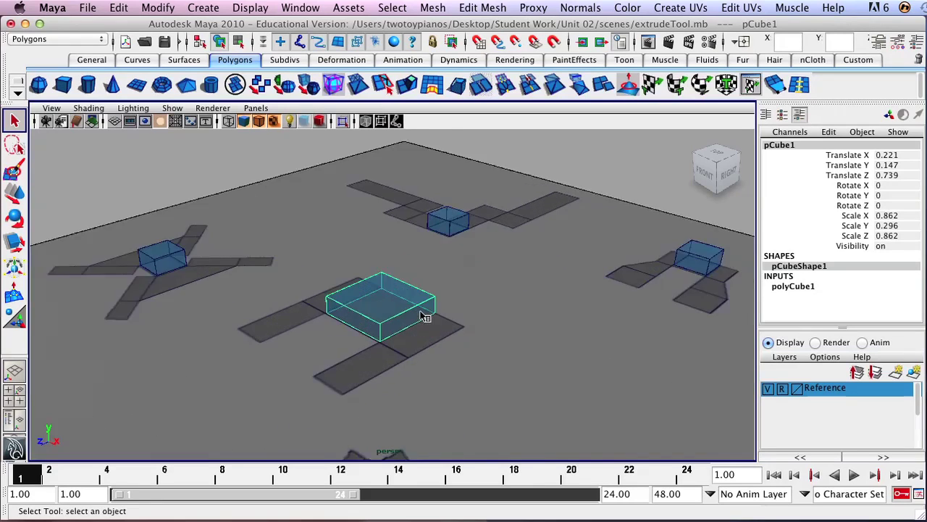
right_click_drag(559, 296, 331, 292, "alt")
middle_click_drag(332, 292, 416, 261, "alt")
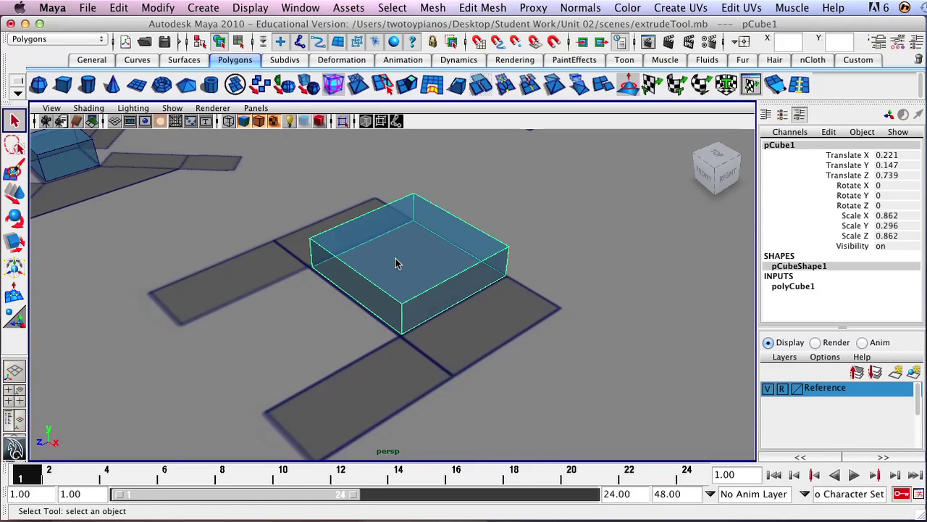
Try moving, scaling and rotating the whole cube, undo each change, and return to the Select tool.
key("w")
left_click_drag(408, 265, 453, 309)
key("ctrl+z")
key("r")
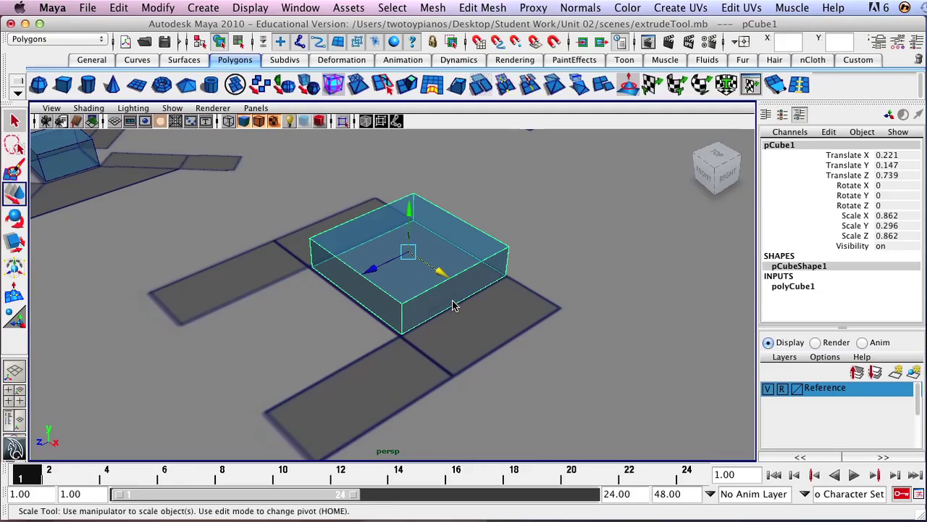
left_click_drag(412, 198, 390, 206)
key("ctrl+z")
key("e")
key("ctrl+z")
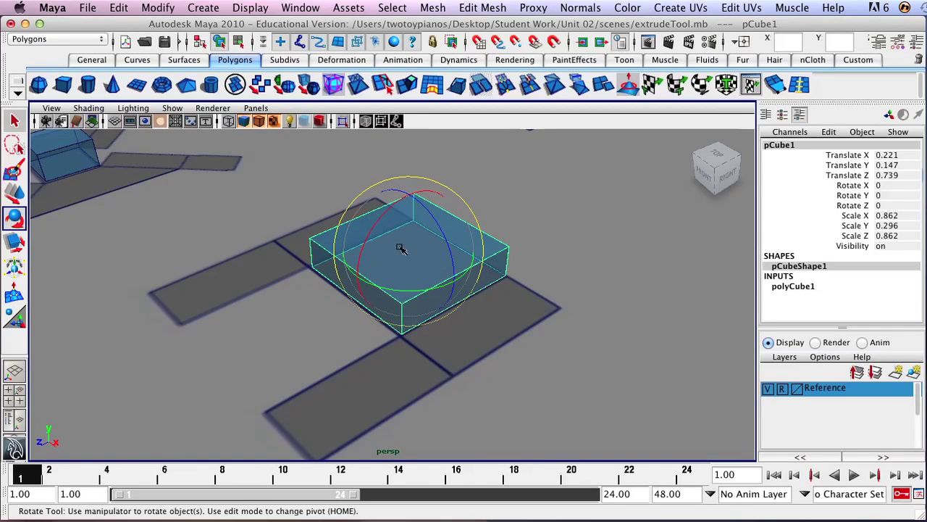
key("q")
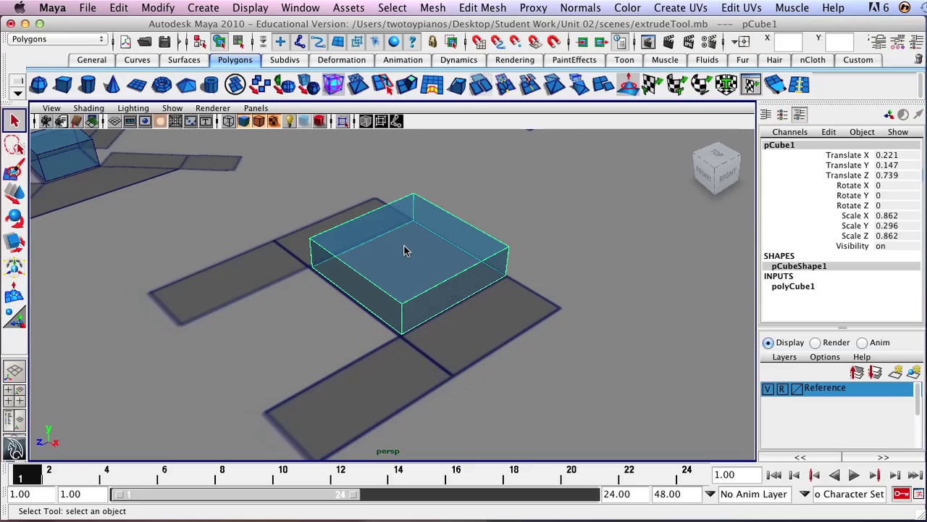
Switch the cube to edge selection and try moving the upper edge of its right side along X.
right_click(405, 250)
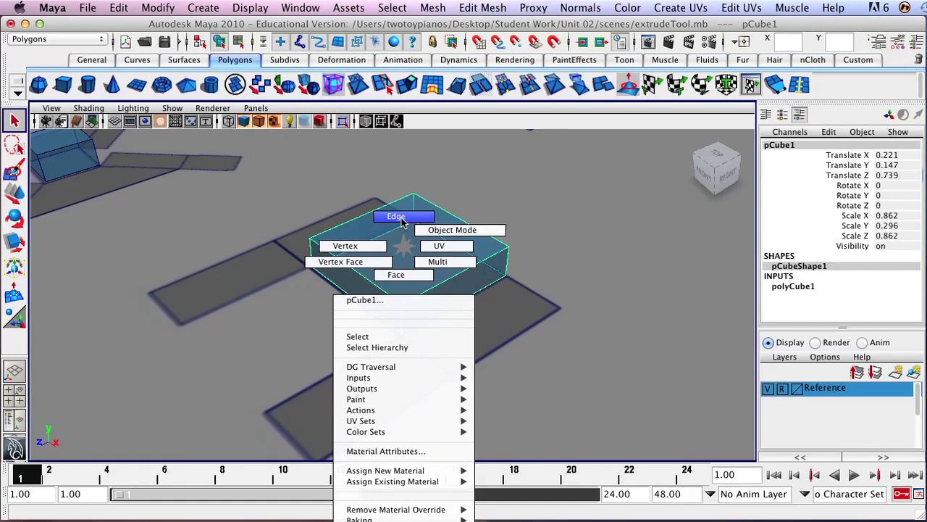
right_click_drag(400, 221, 400, 221)
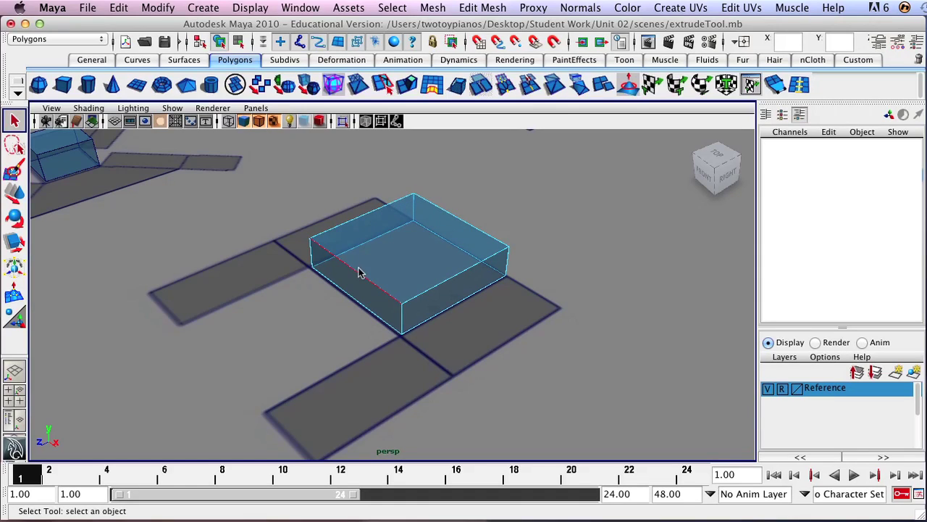
left_click(457, 279)
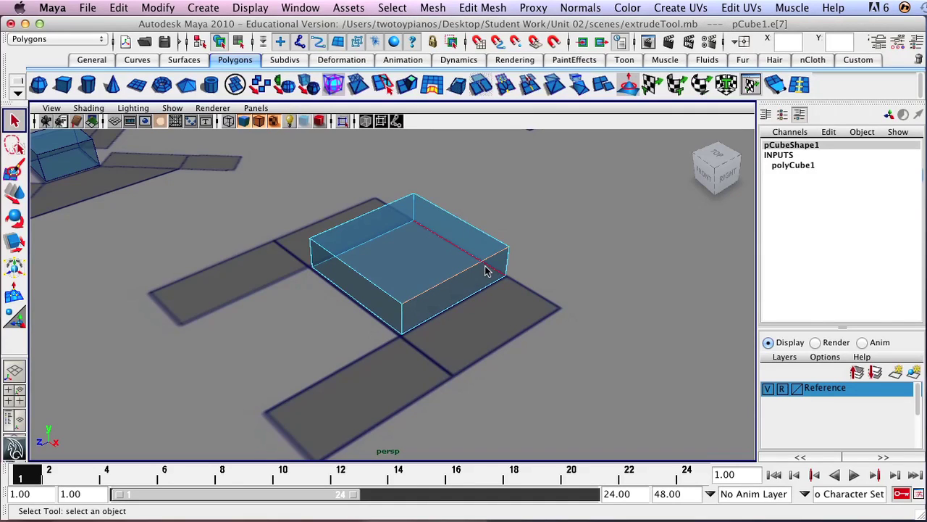
key("w")
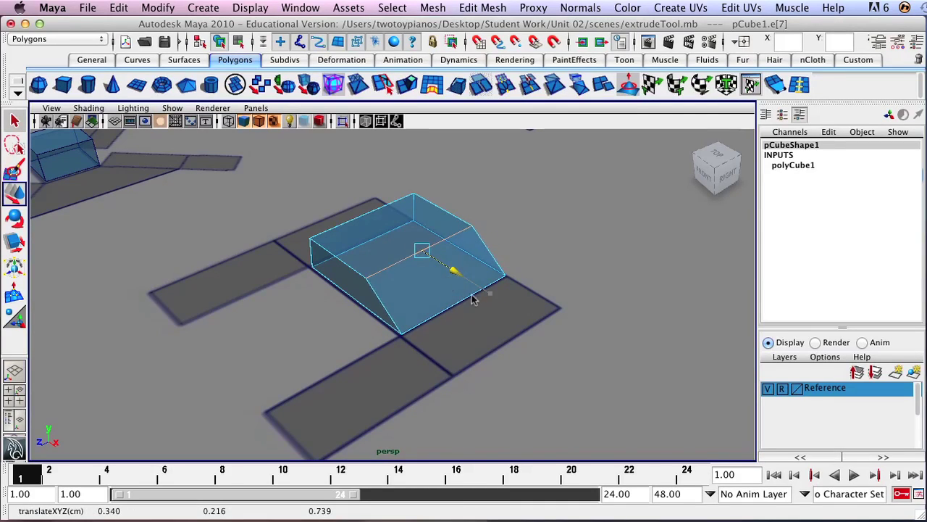
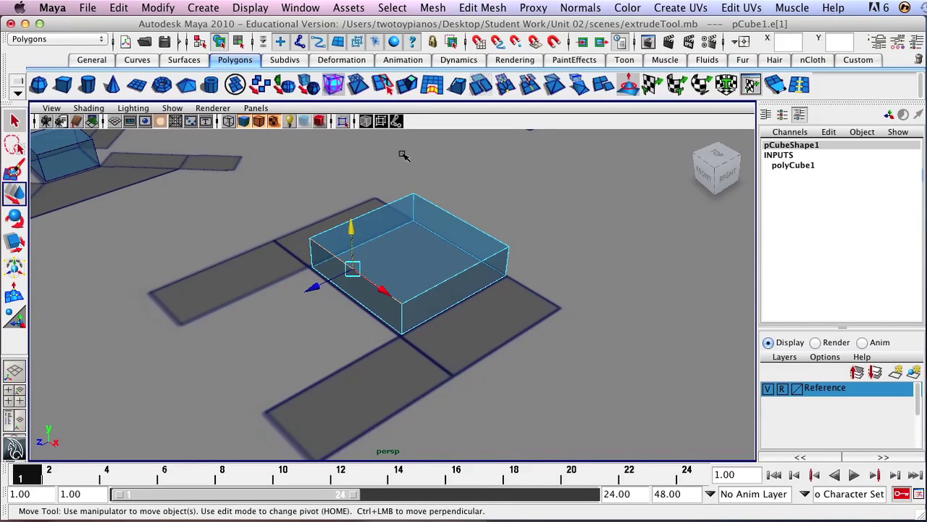
Select individual faces of the cube and try moving its right face along X and top face upward, undoing each move.
left_click(458, 285)
left_click(362, 302)
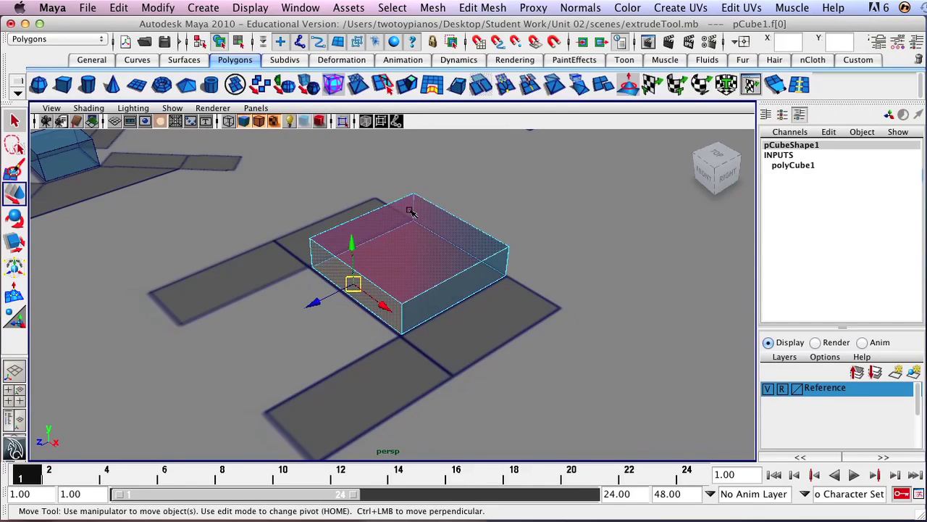
left_click(411, 210)
left_click(444, 274)
left_click(478, 301)
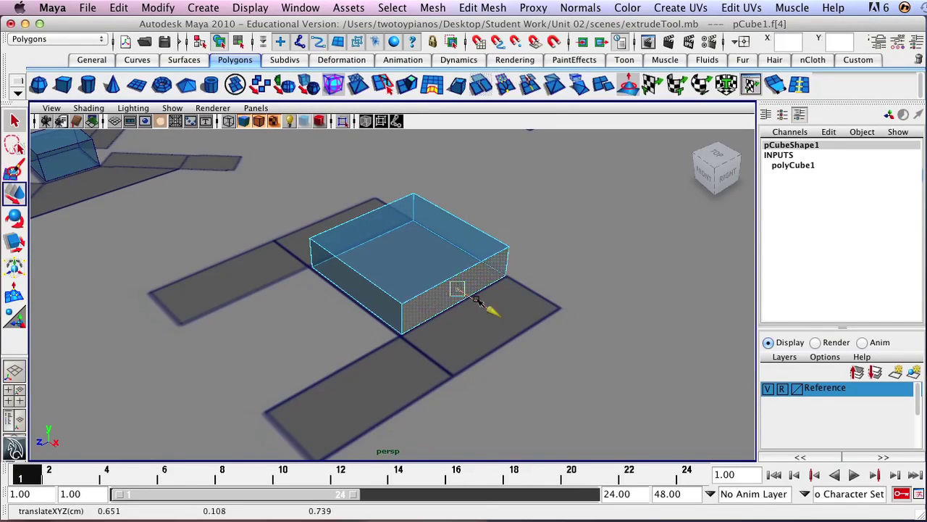
left_click_drag(478, 301, 558, 355)
key("ctrl+z")
left_click(390, 229)
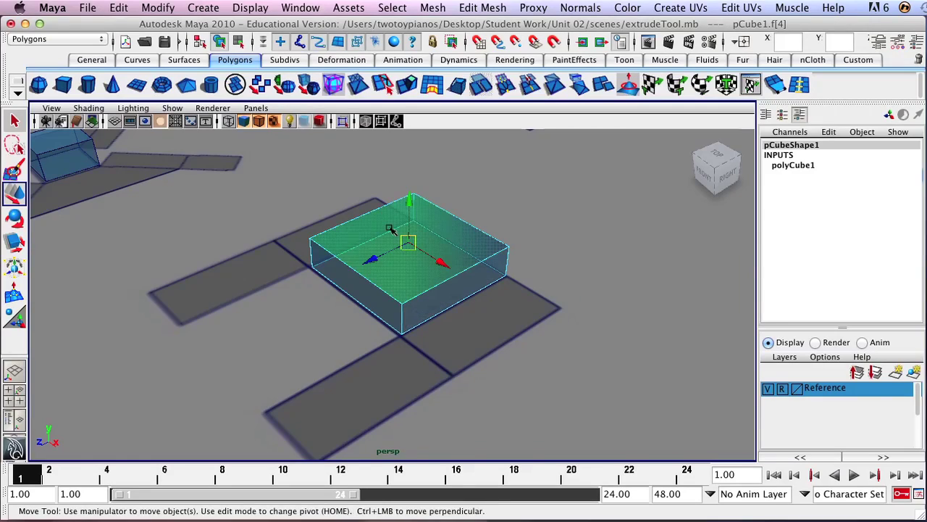
left_click_drag(411, 206, 397, 139)
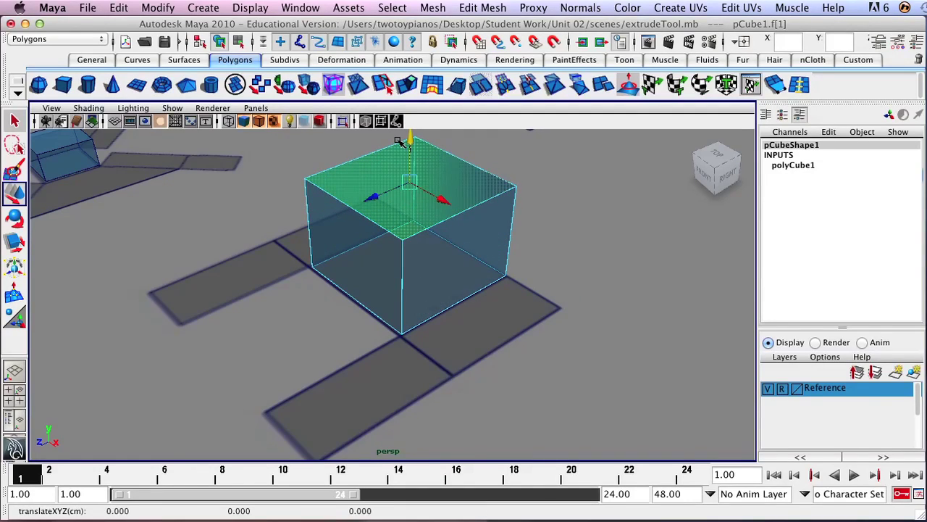
key("ctrl+z")
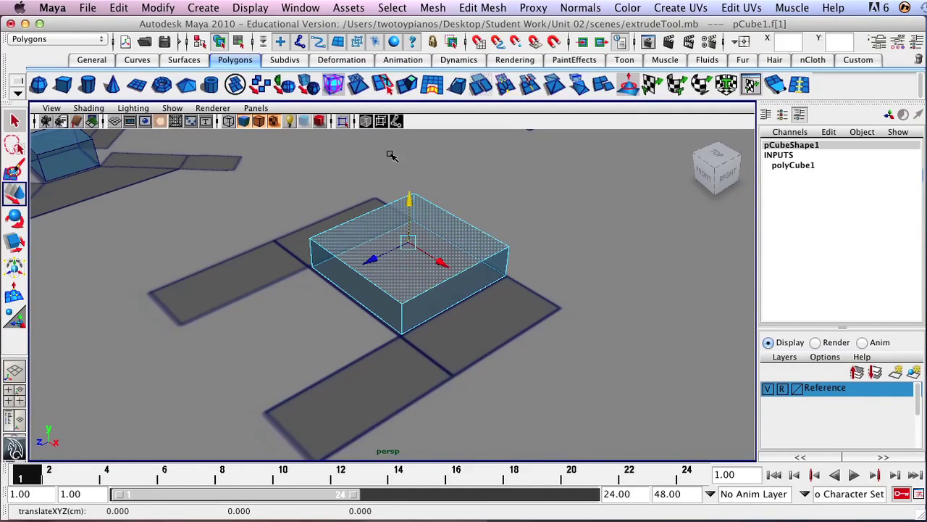
Switch the cube to vertex selection and pick individual corner vertices along its right side.
right_click(406, 269)
right_click_drag(406, 270, 366, 270)
left_click_drag(509, 253, 529, 263)
left_click(405, 304)
left_click(509, 279)
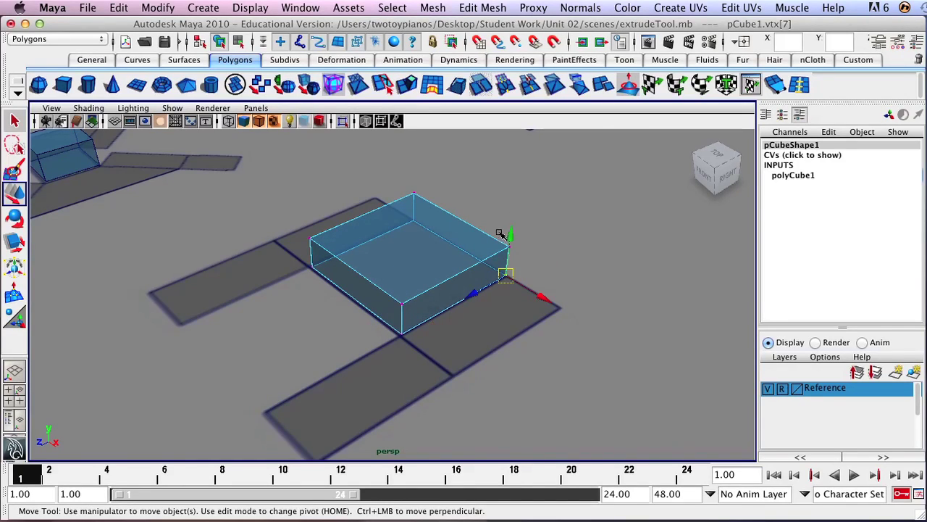
Try moving the cube's top back vertex, its top right corner vertex and the vertical vertex pair at that corner, undoing each move.
left_click(414, 193)
left_click_drag(438, 208, 384, 200)
key("ctrl+z")
left_click(509, 247)
left_click_drag(485, 261, 516, 245)
key("ctrl+z")
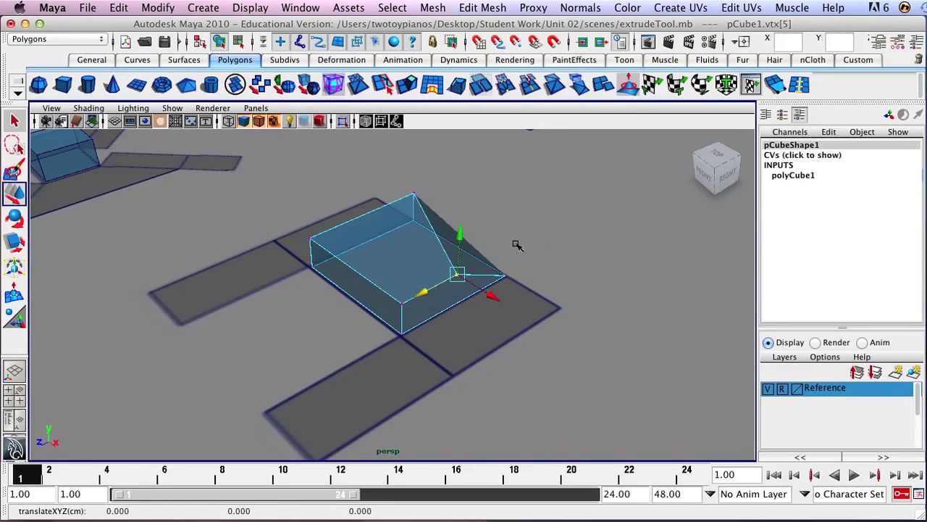
key("ctrl+z")
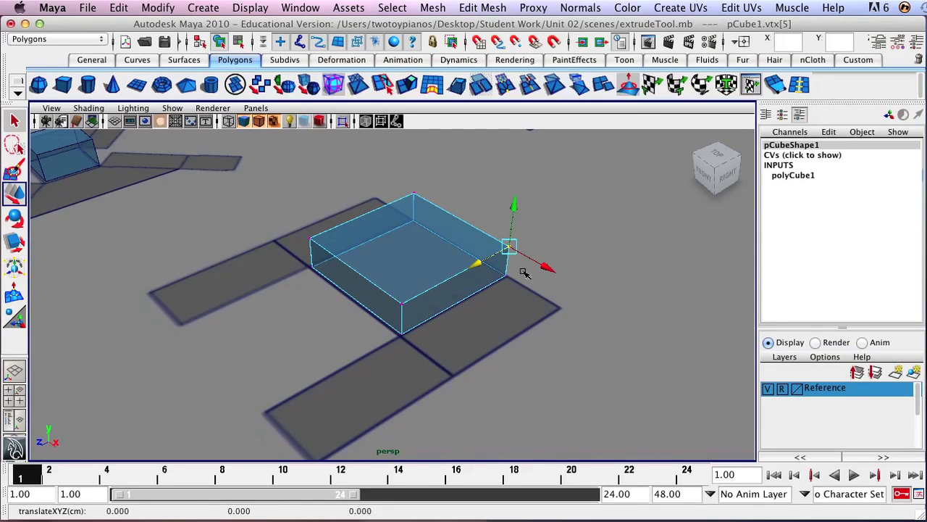
left_click_drag(542, 276, 559, 310)
key("ctrl+z")
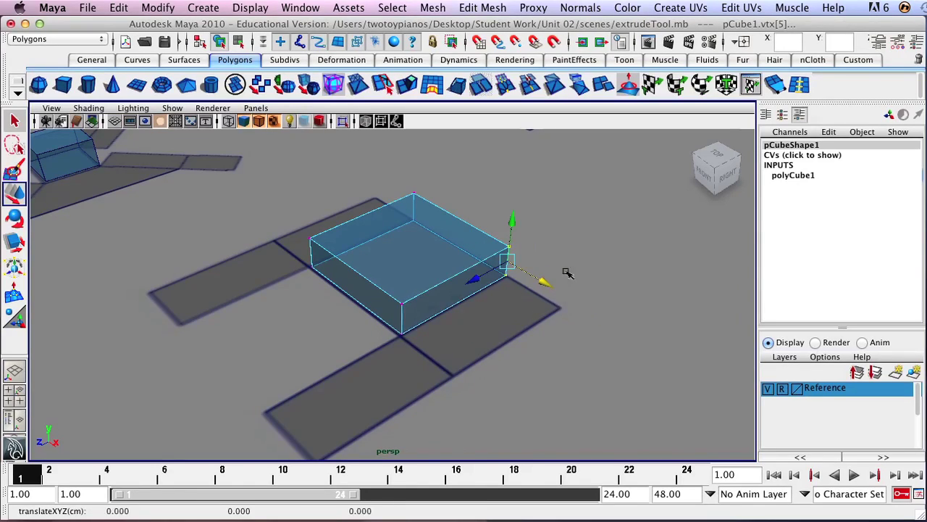
Clear the vertex selection and return the cube to Object Mode.
left_click(539, 251)
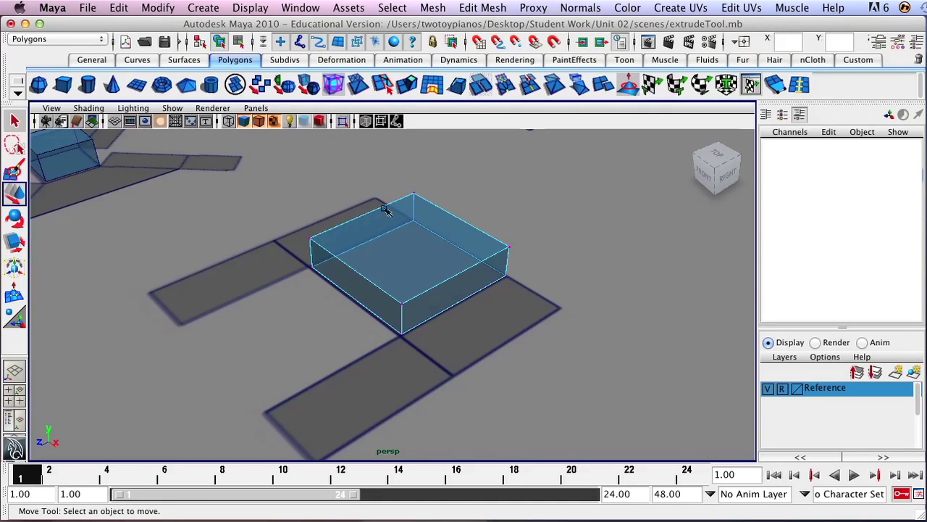
right_click(402, 245)
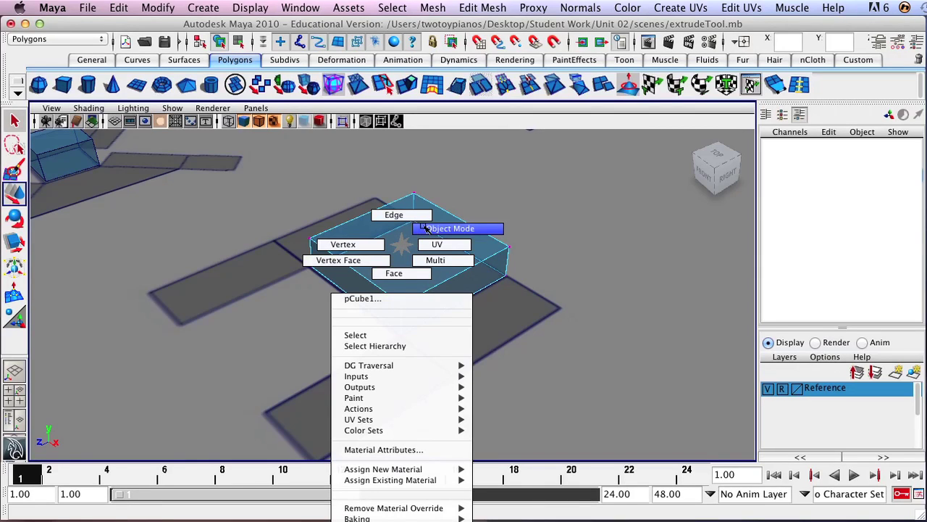
left_click(427, 229)
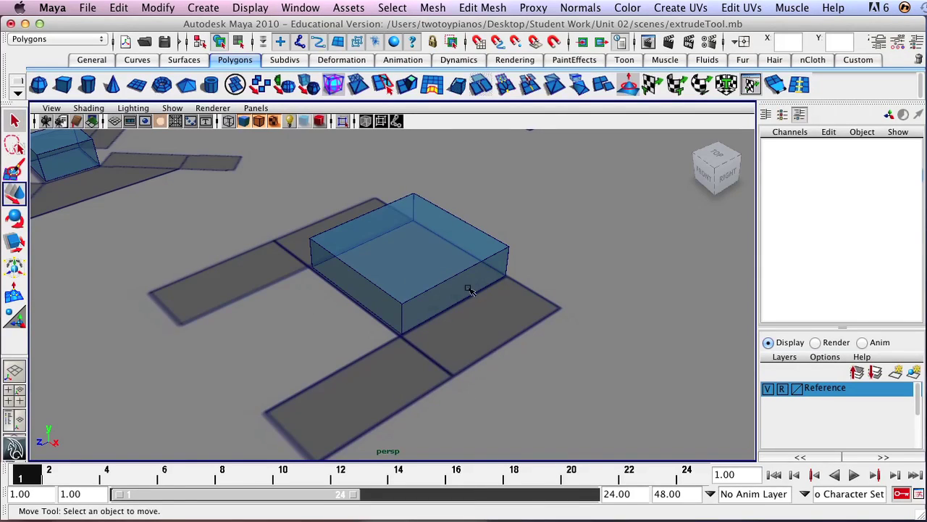
right_click(163, 260)
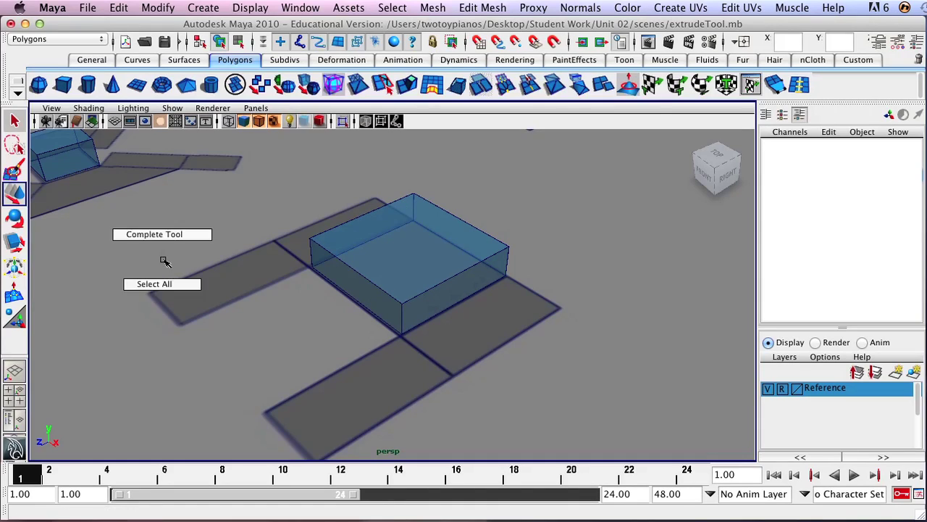
right_click(299, 190)
right_click(246, 322)
right_click(342, 390)
right_click(636, 371)
right_click(629, 226)
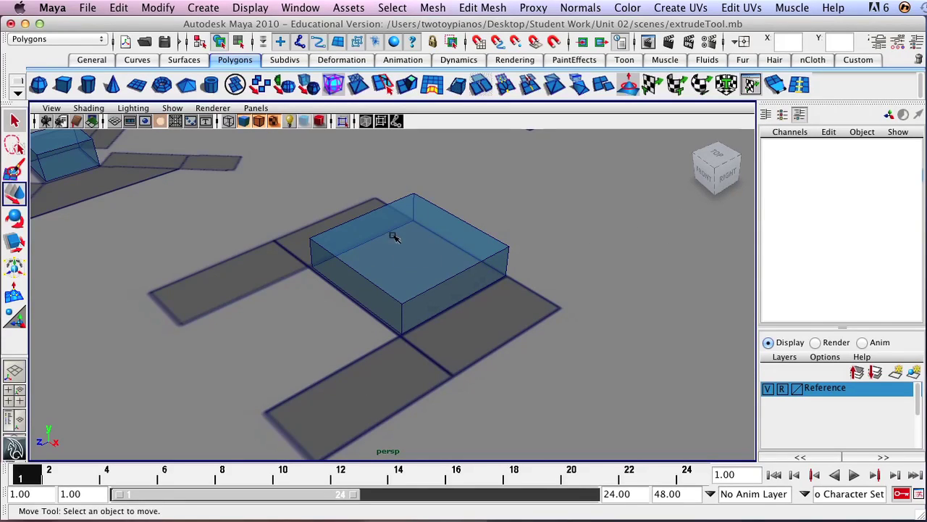
right_click(410, 247)
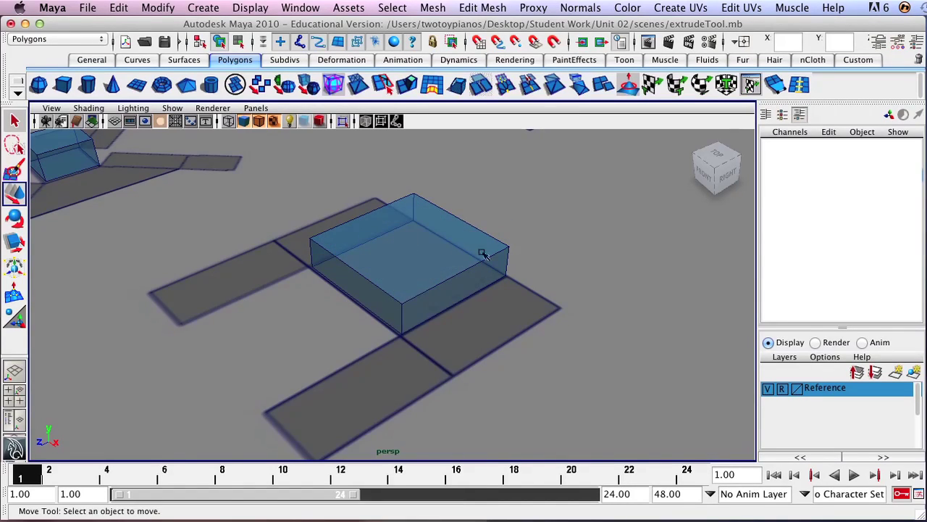
left_click(433, 256)
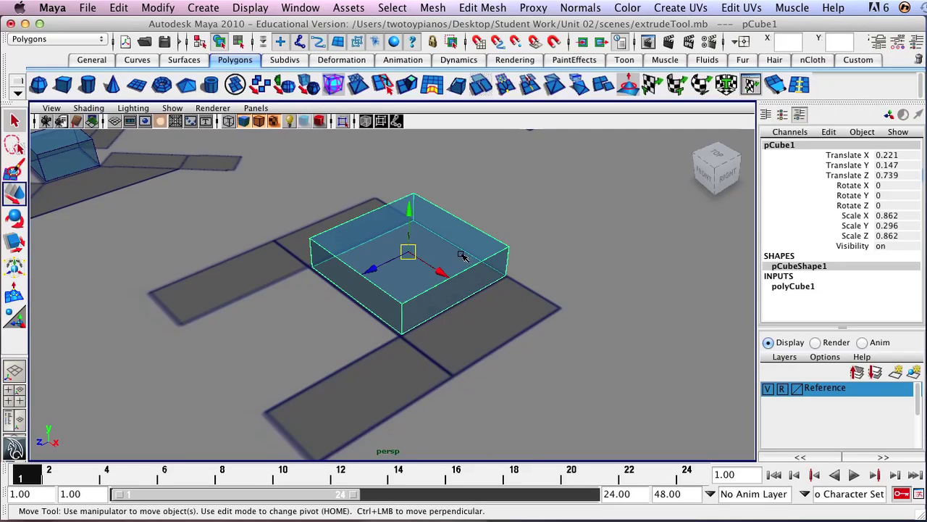
right_click(90, 224)
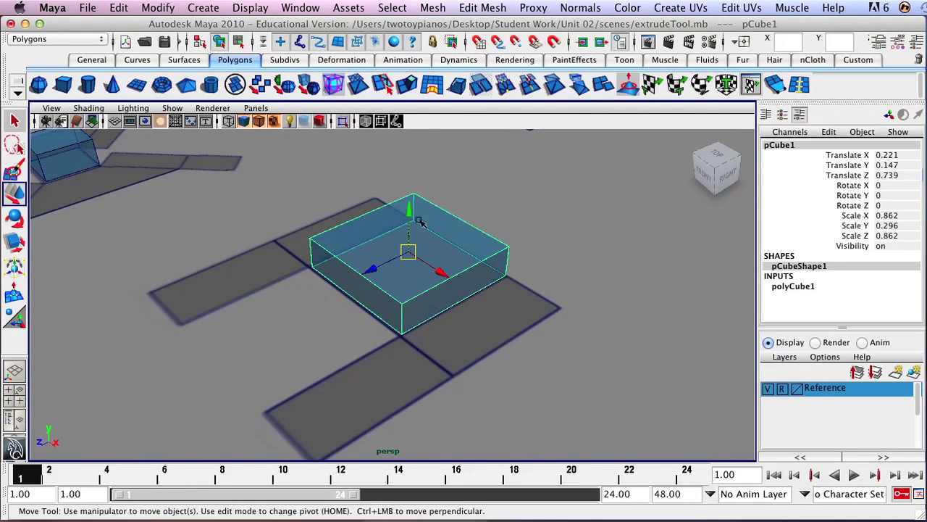
left_click(543, 207)
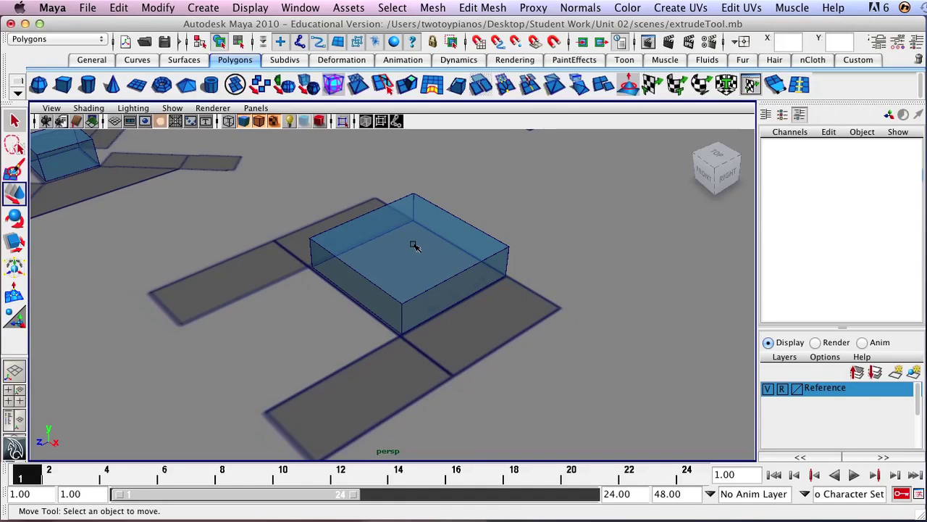
Switch the cube to face selection and extrude its right face outward to the end of the first reference section.
right_click_drag(415, 246, 416, 277)
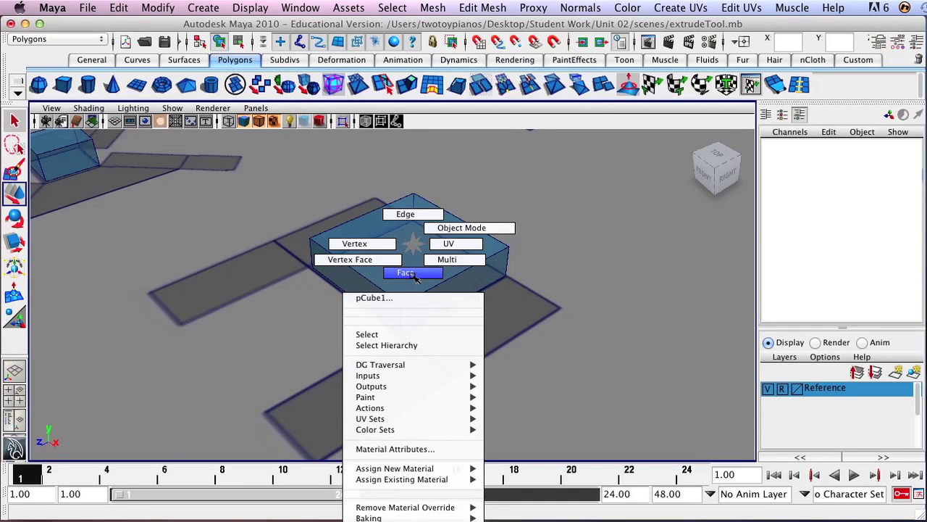
right_click_drag(416, 277, 414, 275)
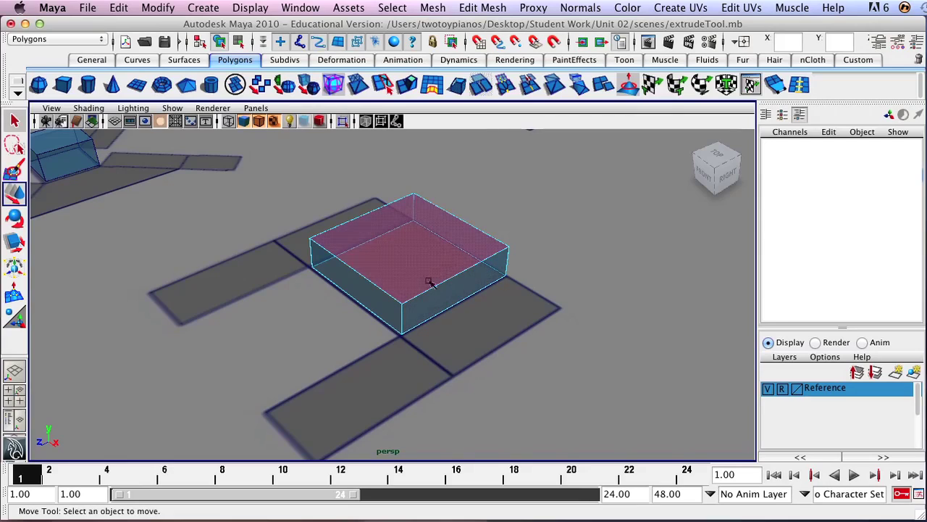
left_click(460, 286)
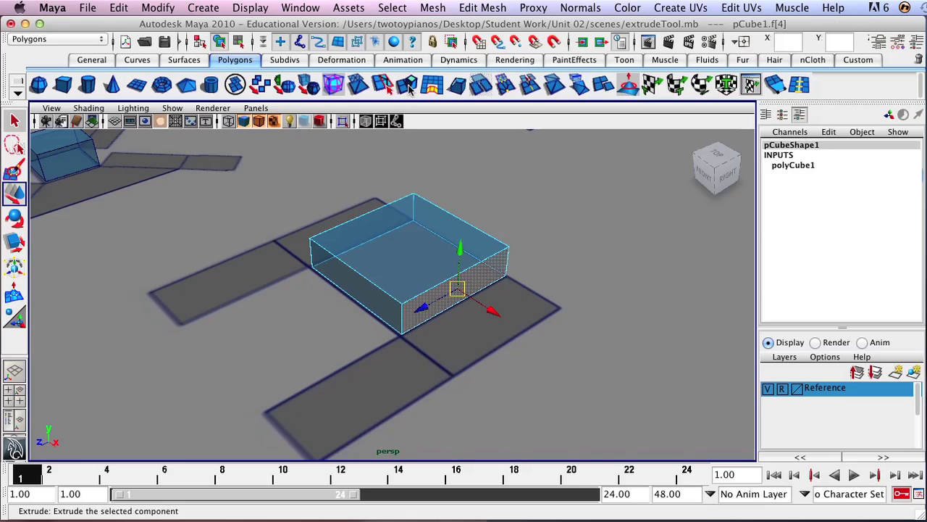
left_click(486, 9)
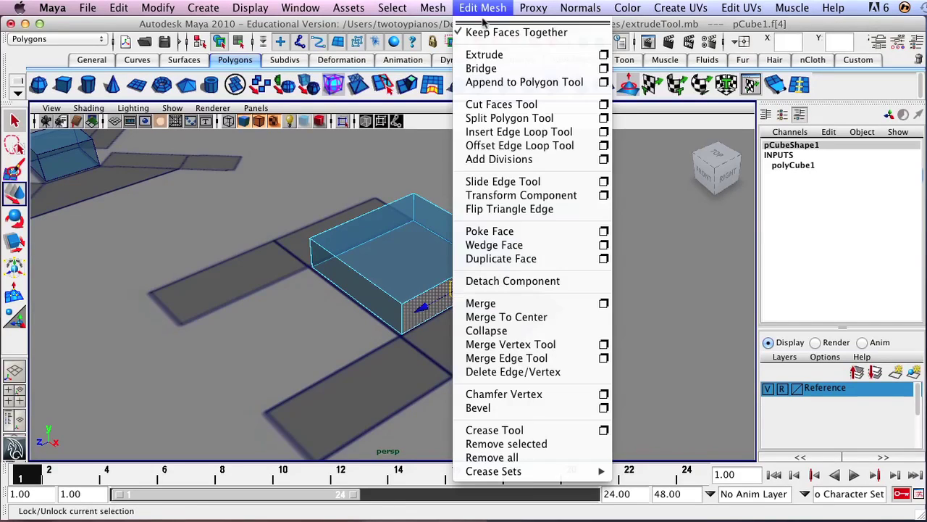
left_click(485, 55)
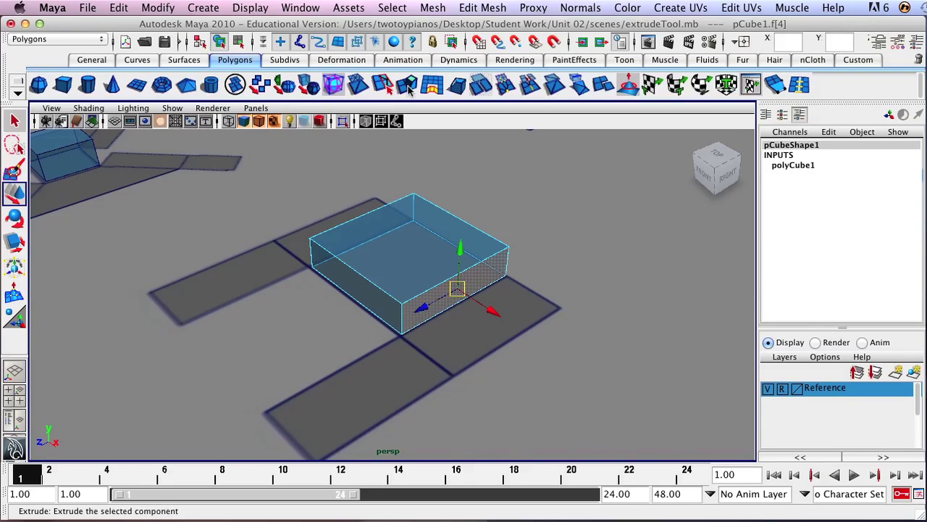
left_click(408, 85)
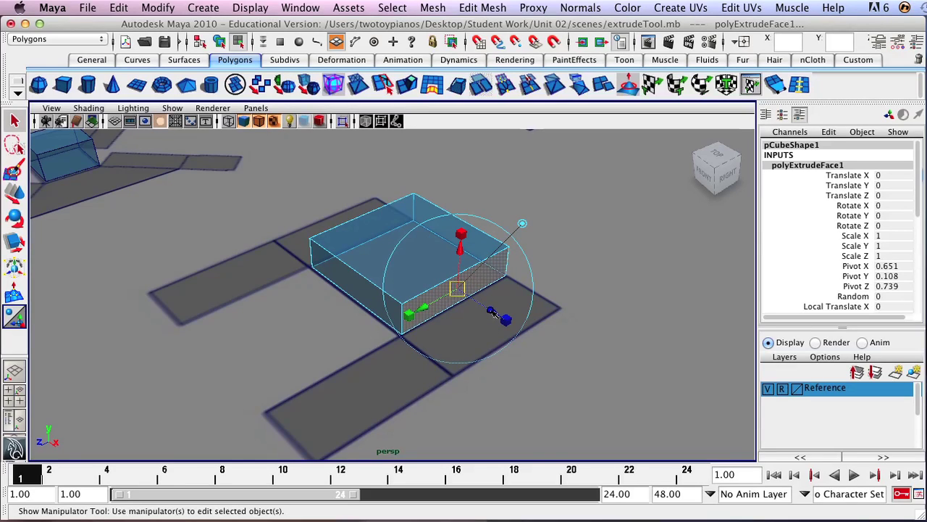
left_click_drag(490, 312, 548, 354)
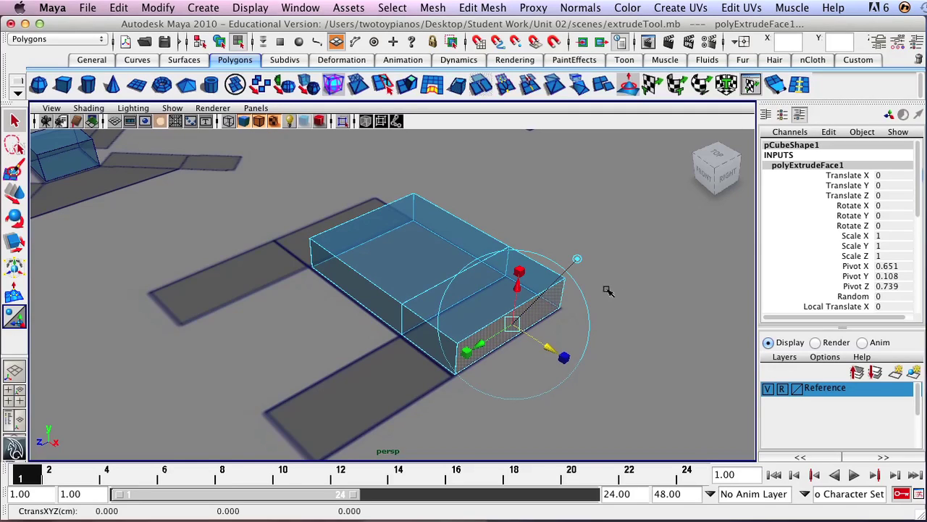
key("q")
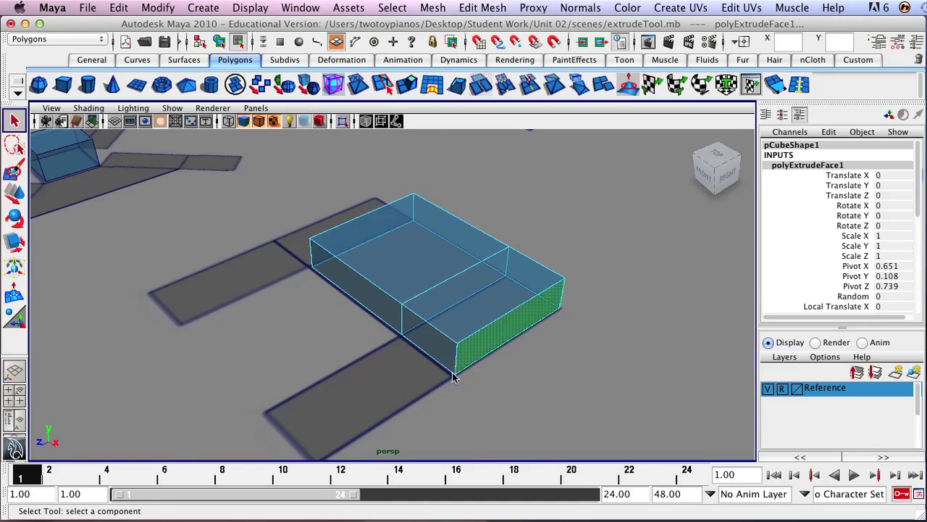
Extrude the front face of the new right section forward to the far end of the reference strip.
left_click(429, 344)
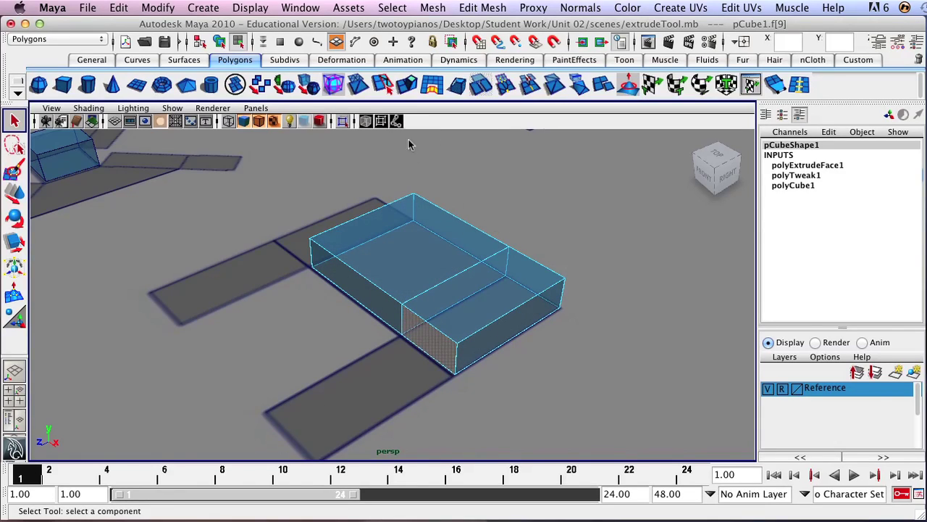
left_click(407, 86)
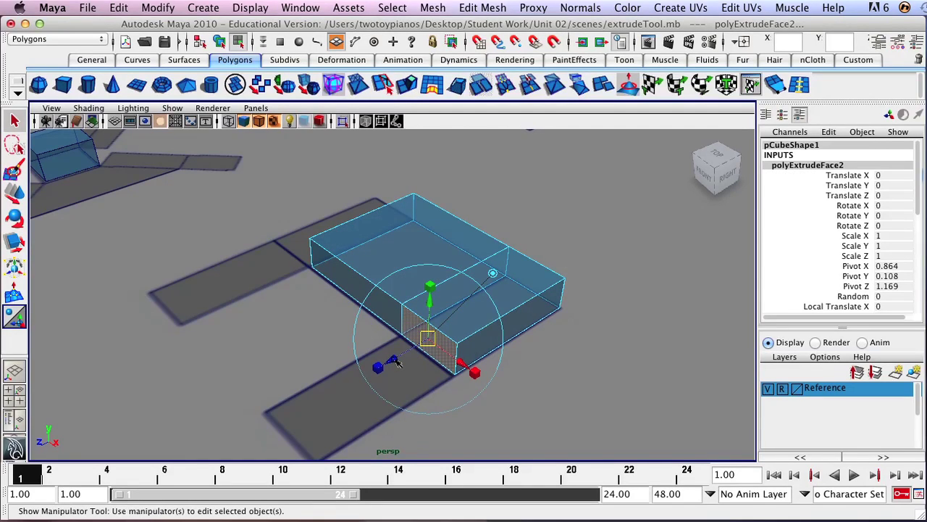
left_click_drag(397, 362, 224, 418)
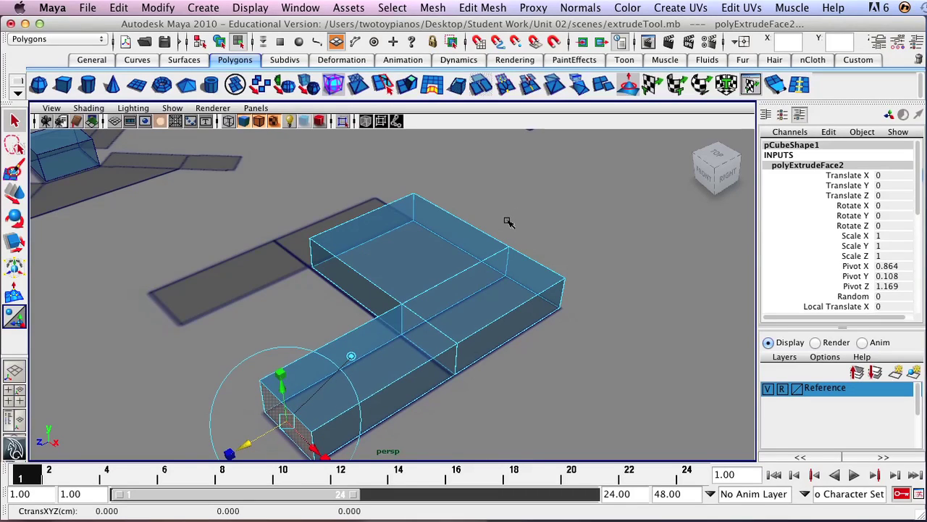
key("q")
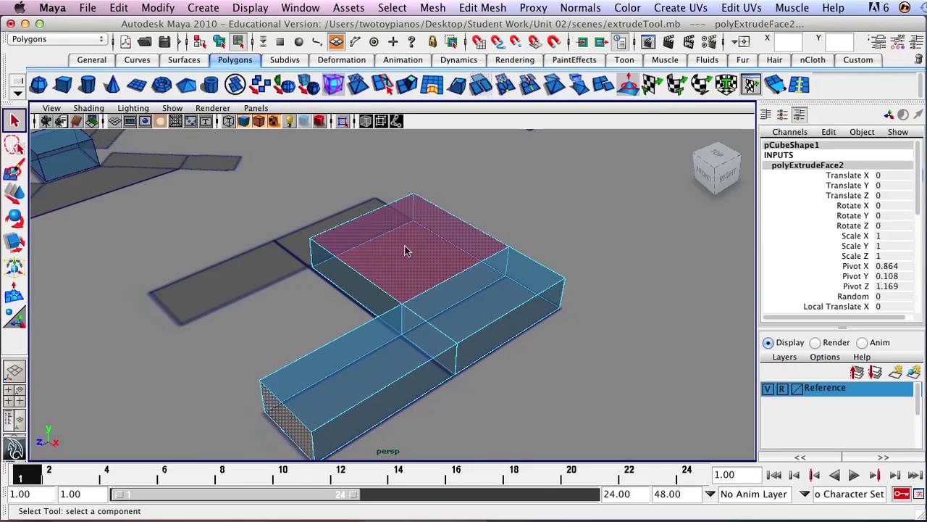
Extrude the cube's left face outward to the outer edge of the adjoining reference section.
left_click_drag(367, 274, 434, 269, "alt")
middle_click_drag(434, 269, 424, 215, "alt")
left_click_drag(424, 214, 411, 233, "alt")
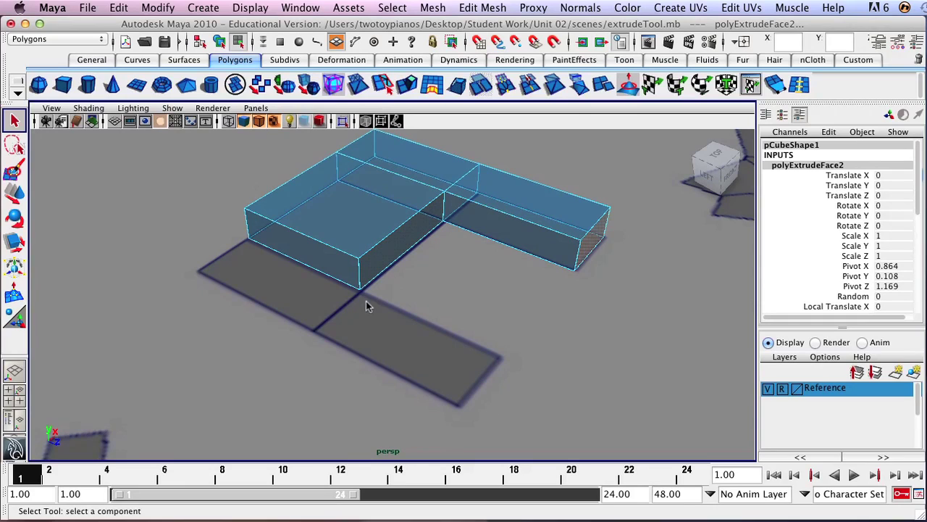
left_click_drag(389, 296, 320, 297, "alt")
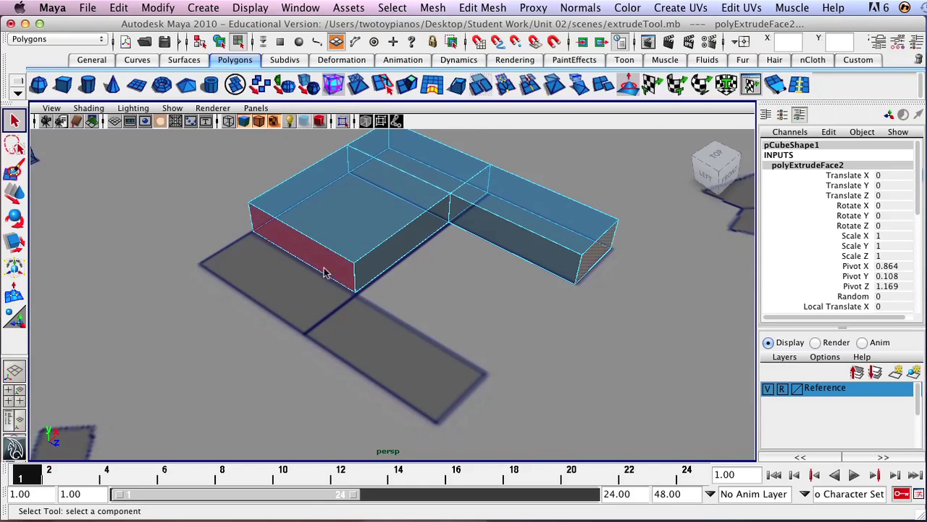
left_click(323, 265)
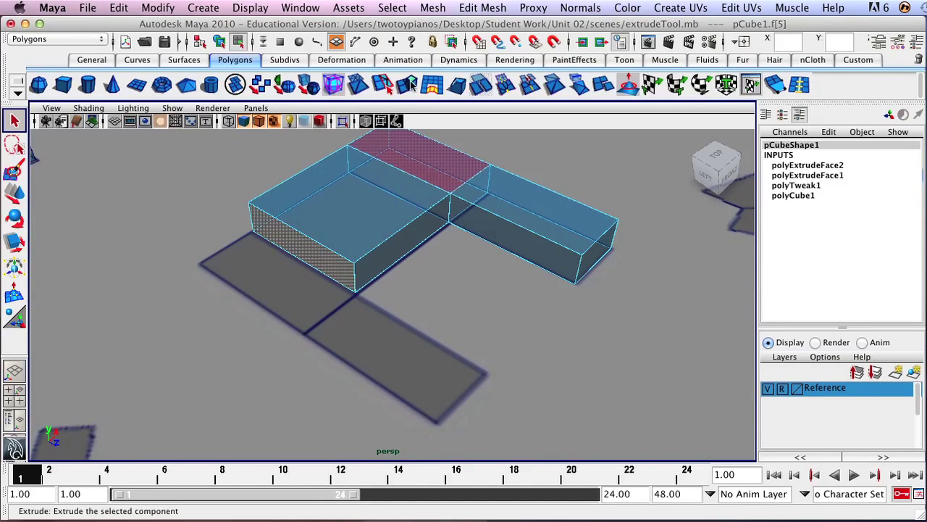
left_click(410, 85)
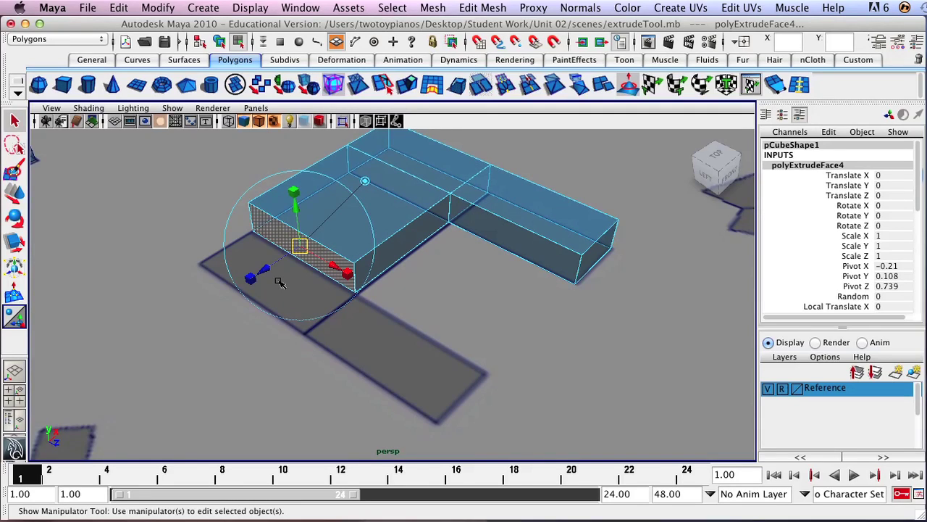
left_click_drag(270, 268, 212, 305)
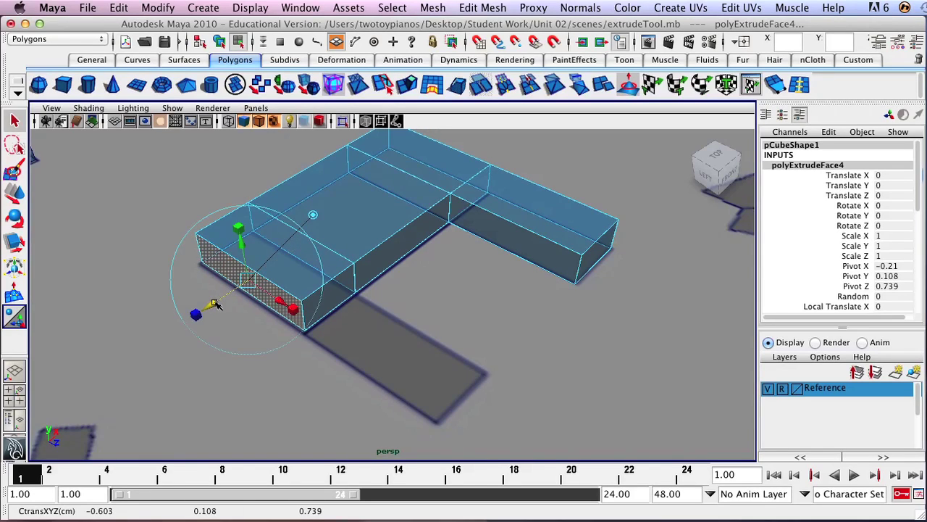
left_click(210, 306)
Select all faces of the left end section and try moving them along X, undoing the move.
left_click_drag(373, 309, 352, 297, "alt")
right_click_drag(352, 296, 513, 312, "alt")
left_click_drag(514, 312, 428, 250, "alt")
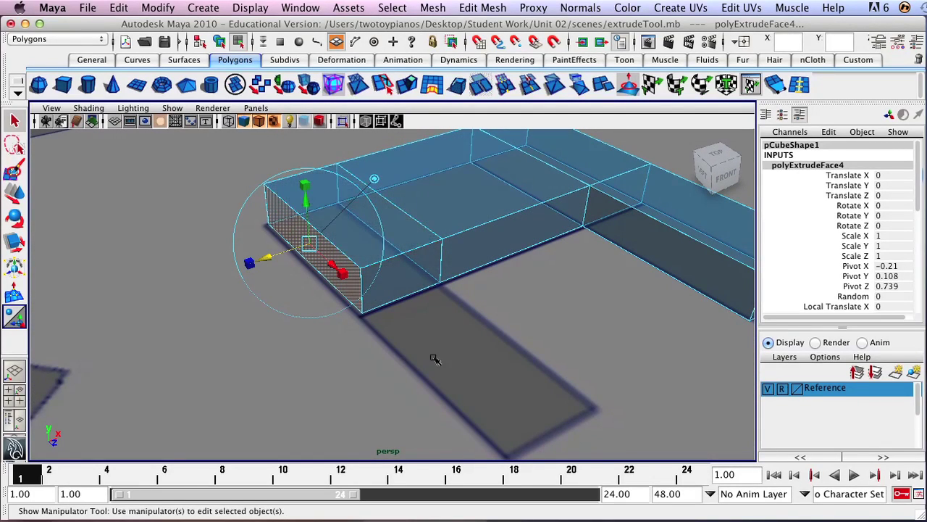
left_click_drag(422, 344, 384, 367, "alt")
key("q")
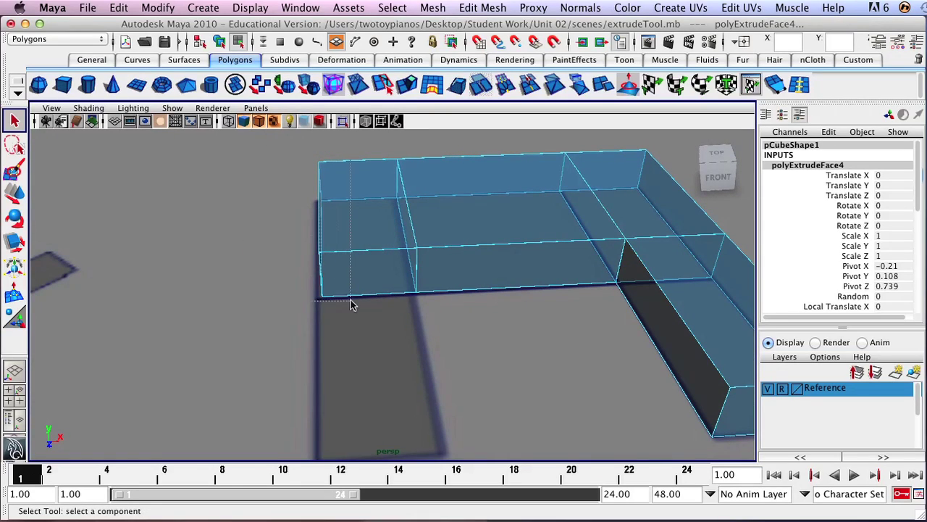
left_click(352, 280)
left_click(462, 178)
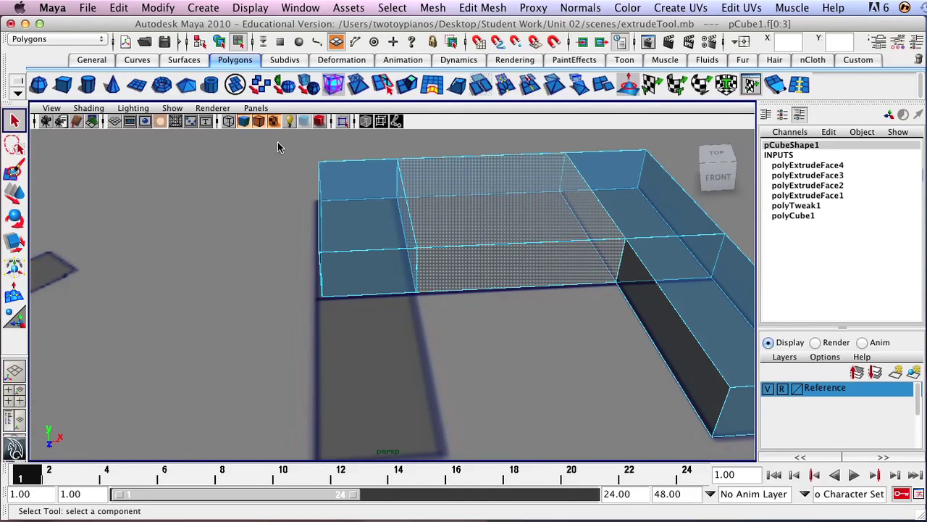
left_click_drag(366, 325, 367, 326)
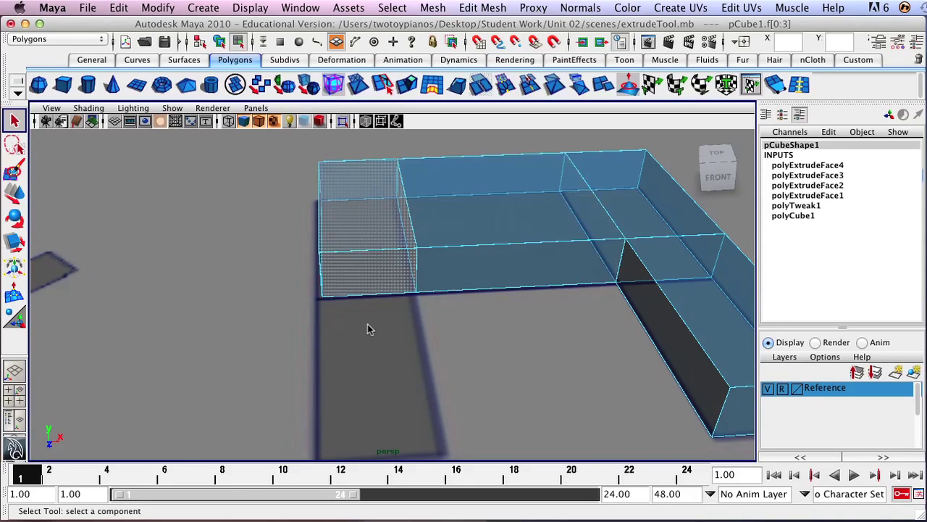
key("w")
left_click_drag(413, 218, 335, 231)
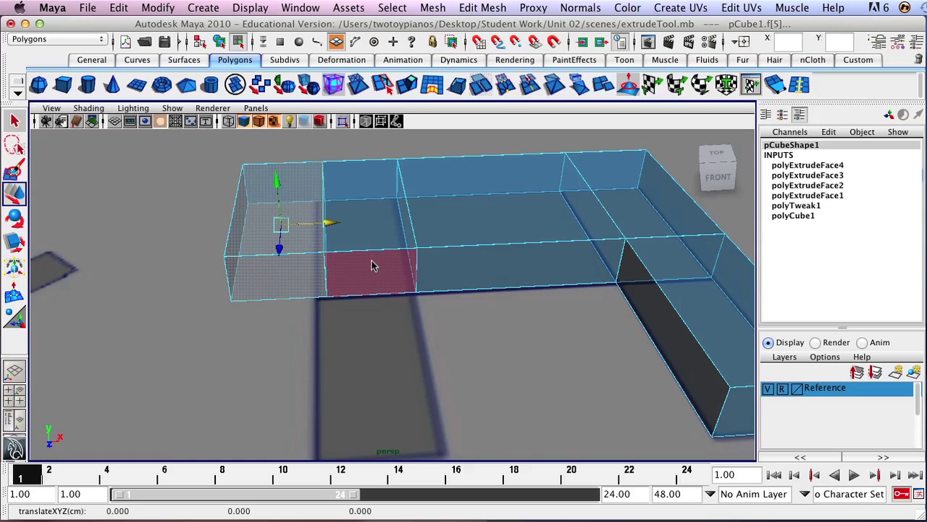
key("ctrl+z")
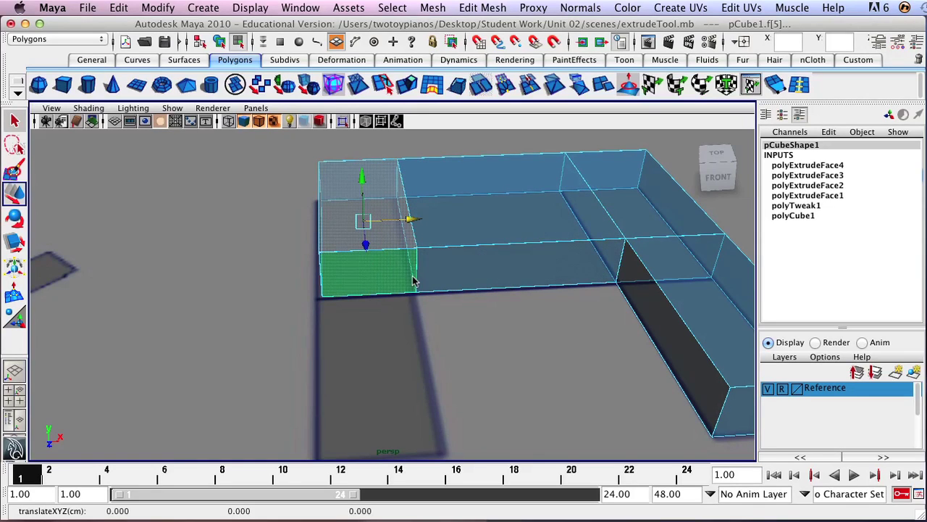
Undo the left-side extrusion and the forward pull of the right section's front face.
left_click_drag(355, 261, 519, 282, "alt")
right_click_drag(520, 281, 386, 282, "alt")
left_click_drag(387, 282, 385, 284, "alt")
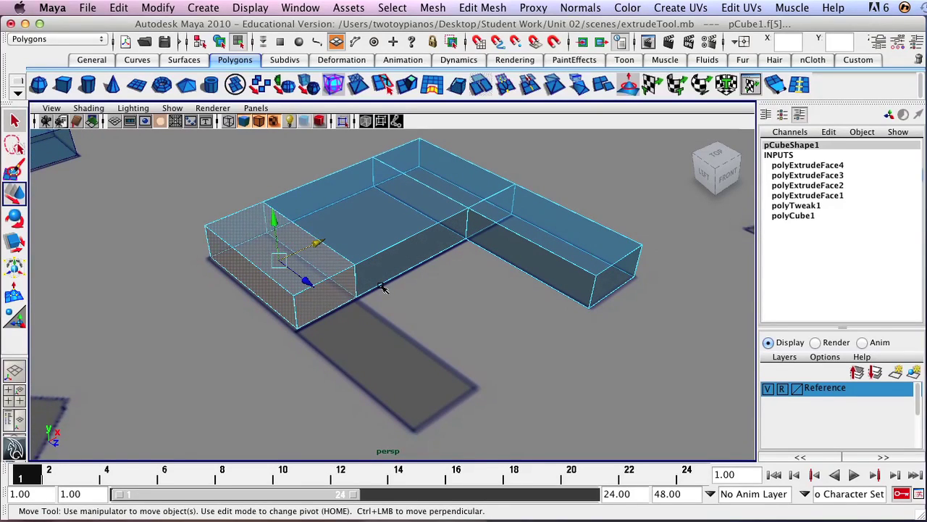
key("z")
key("z")
key("z")
key("z")
key("z")
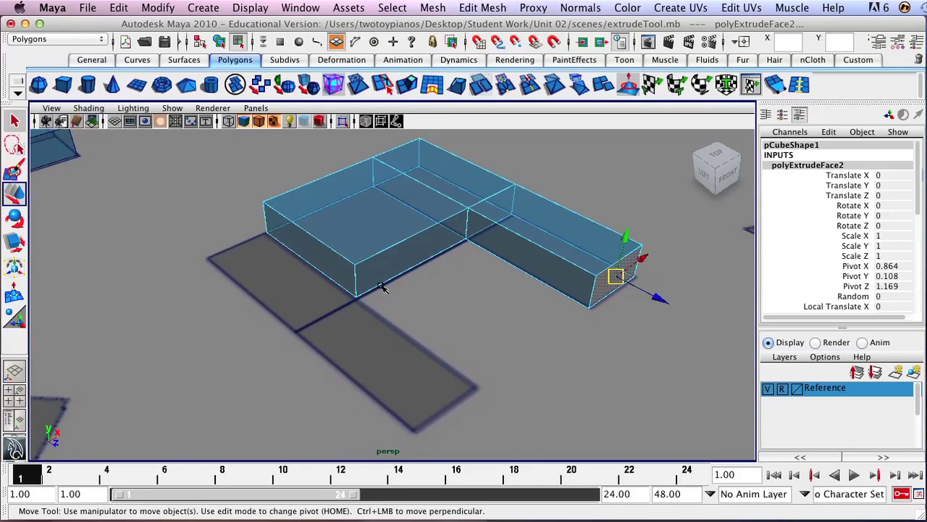
key("z")
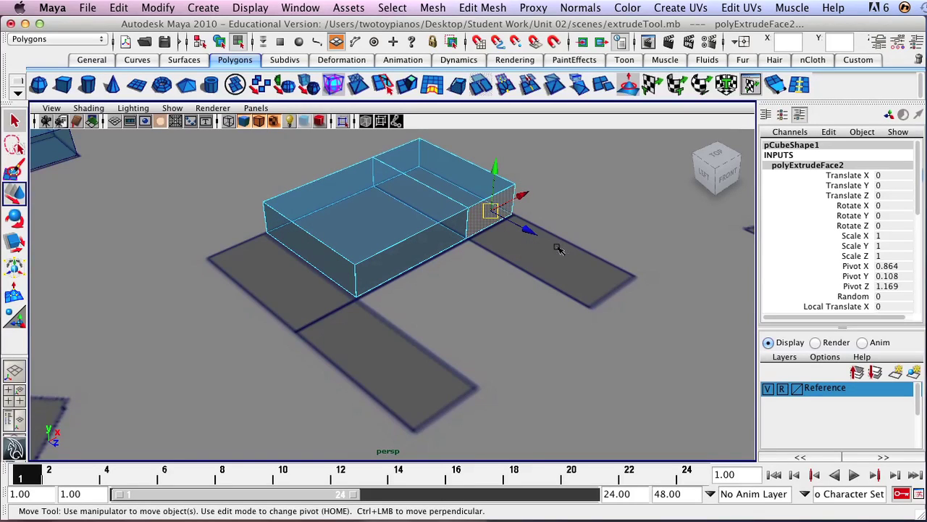
Redo the right section's forward pull, and extrude the cube's left face outward to the outer edge of the adjoining reference section.
left_click(119, 7)
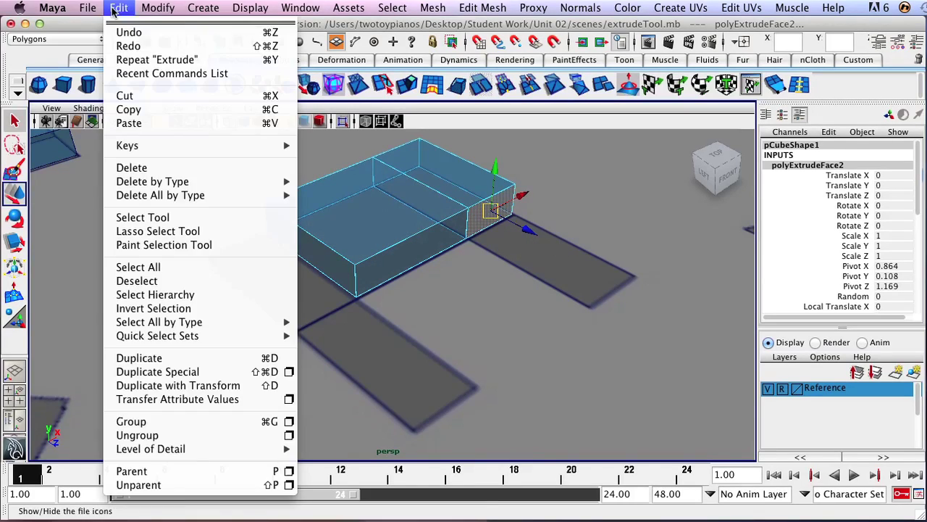
left_click(128, 45)
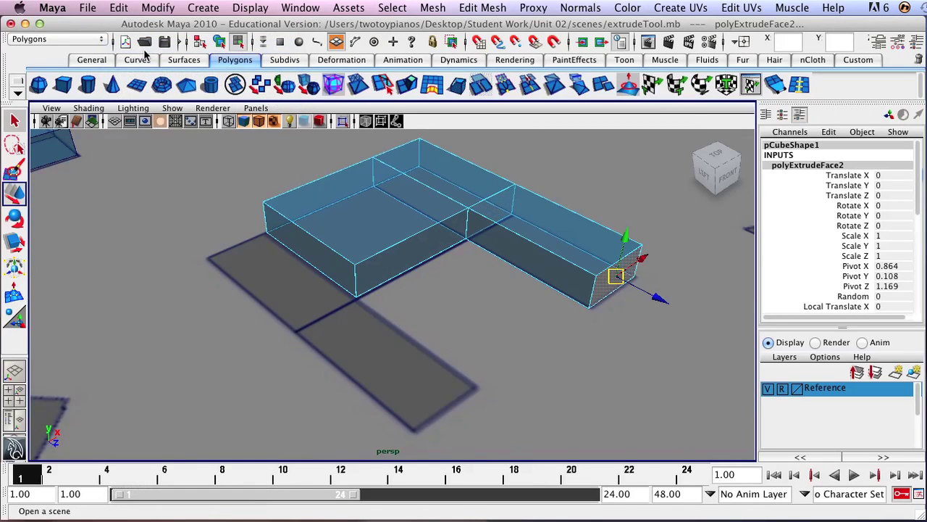
left_click(313, 250)
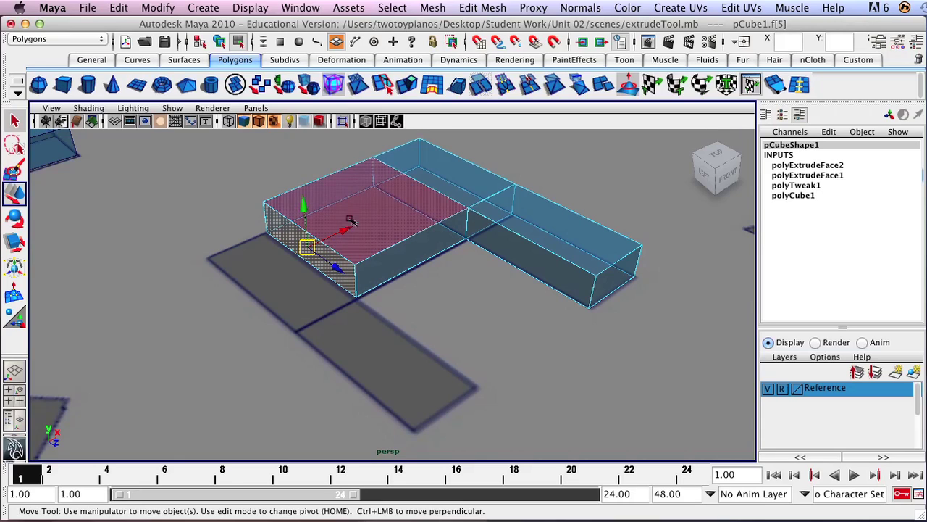
left_click(411, 85)
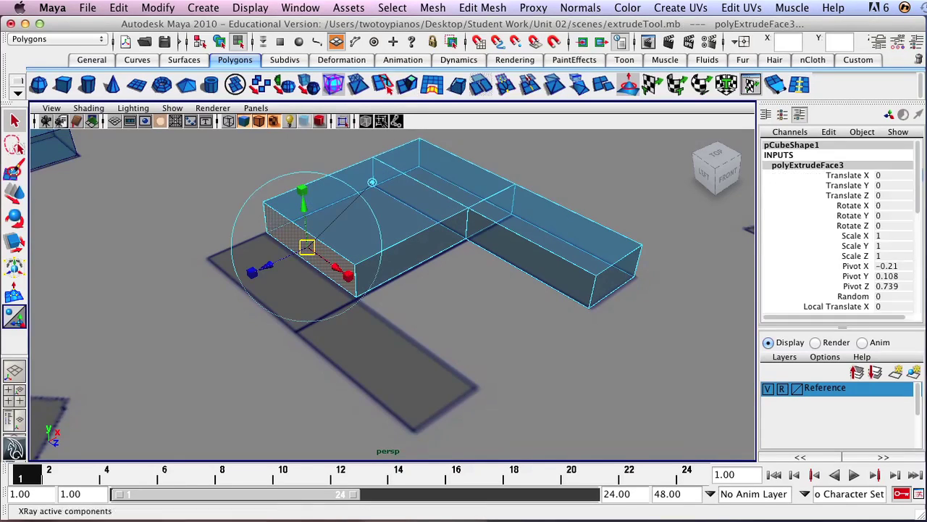
left_click_drag(273, 268, 206, 294)
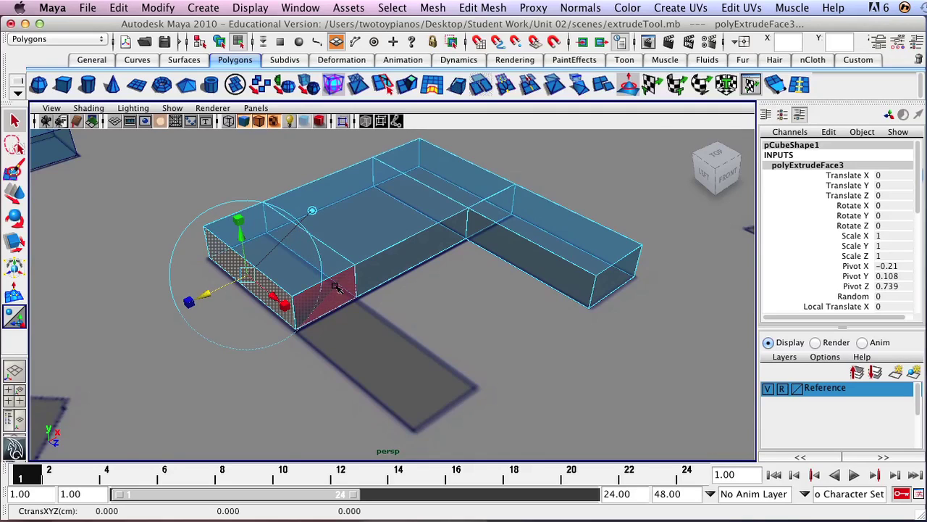
Extrude the front face of the new left section forward to the far end of the reference strip.
key("q")
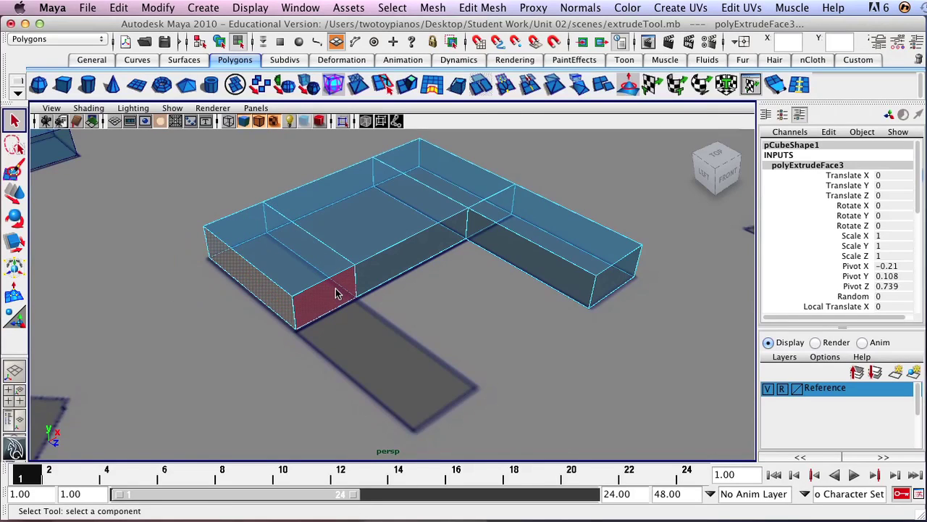
left_click(328, 300)
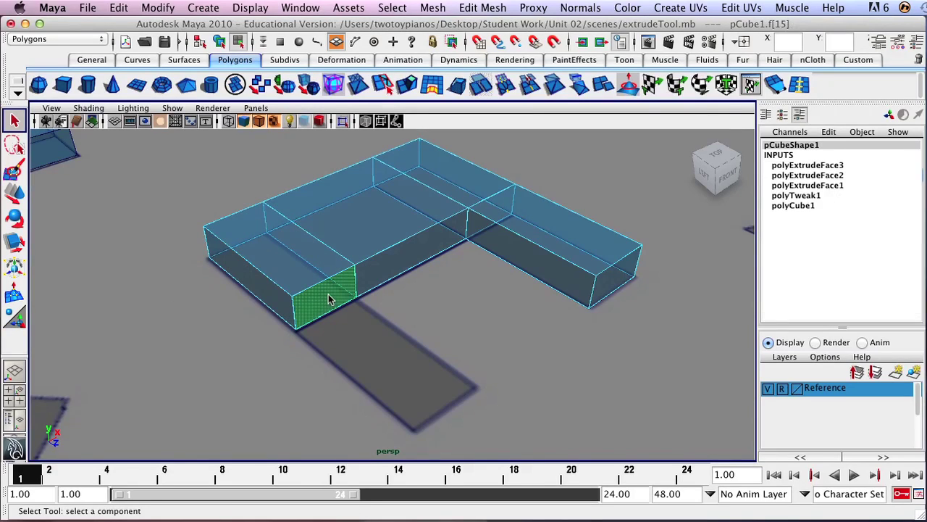
left_click(408, 86)
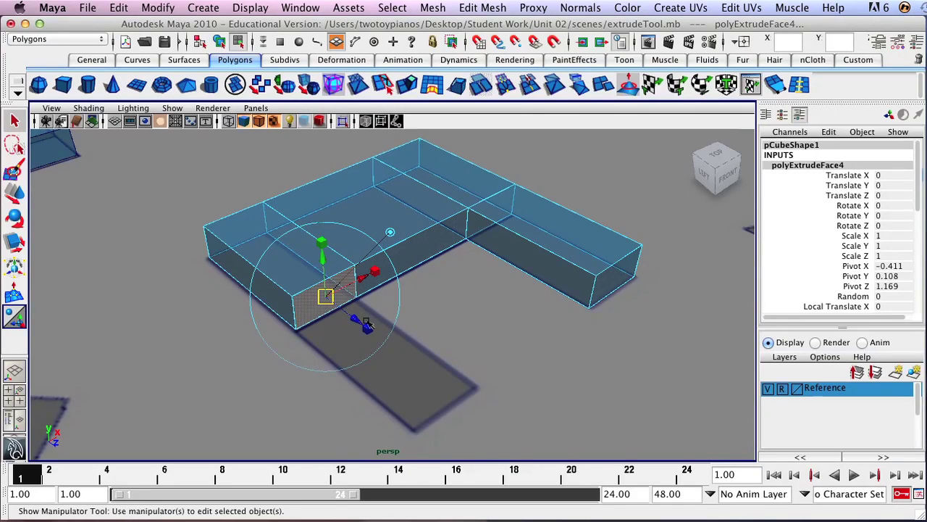
left_click_drag(355, 319, 509, 392)
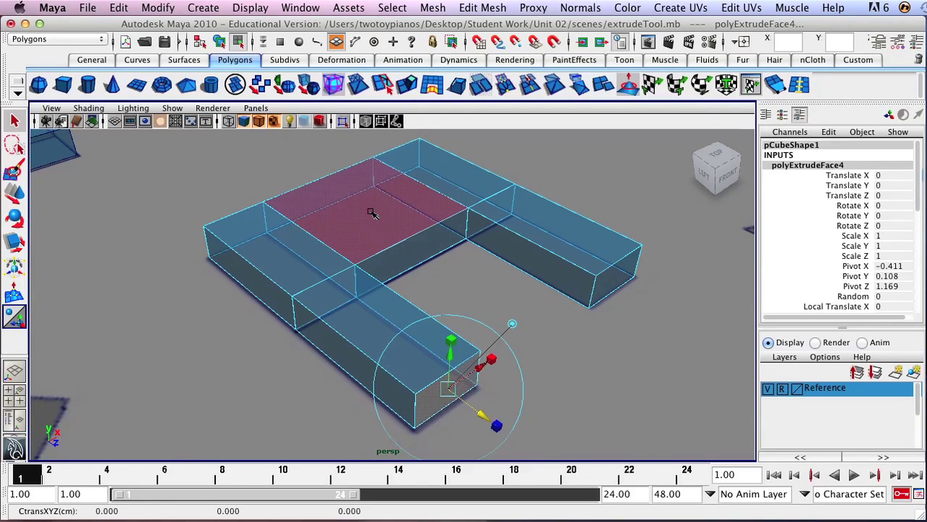
Return to object mode, then select and frame the cube on the zigzag reference shape together with its surrounding outline.
right_click_drag(371, 212, 449, 196)
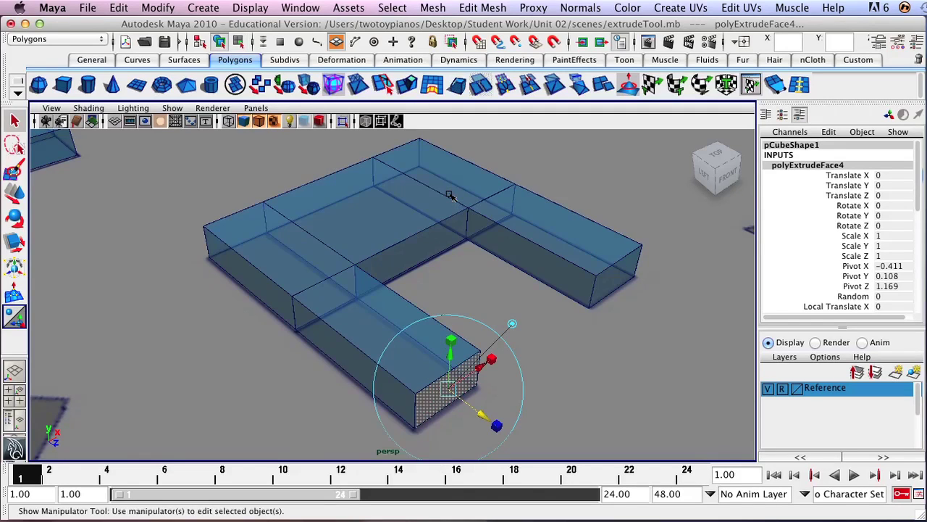
scroll(534, 253, "down", 3)
scroll(420, 289, "up", 4)
left_click_drag(420, 290, 450, 295, "alt")
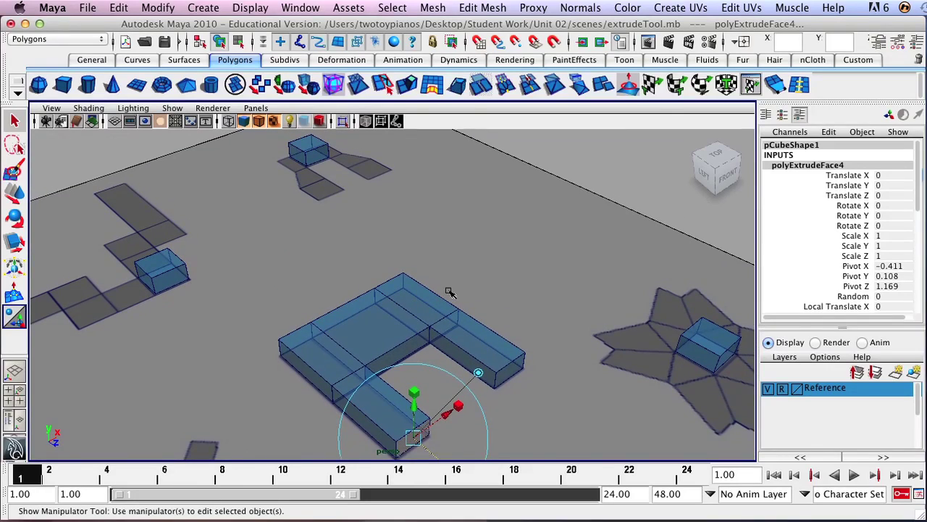
left_click_drag(446, 369, 401, 286, "alt")
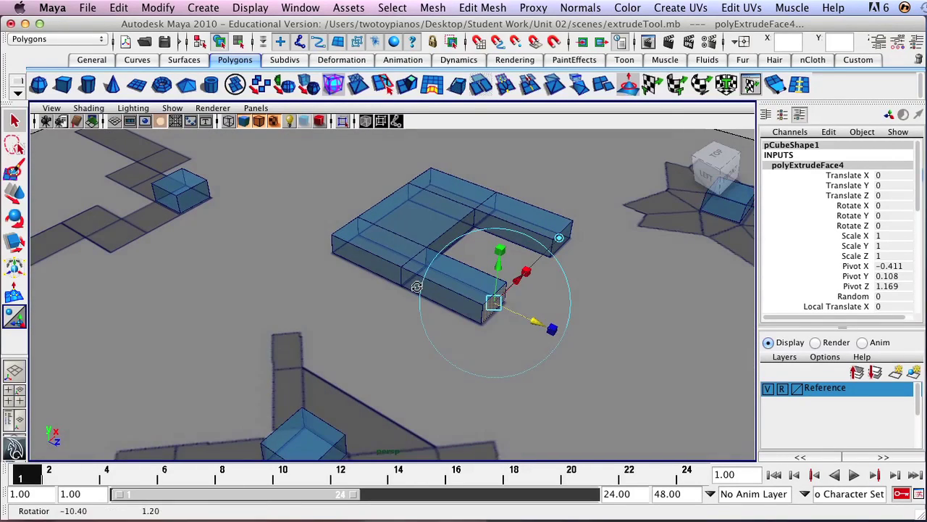
left_click(186, 187)
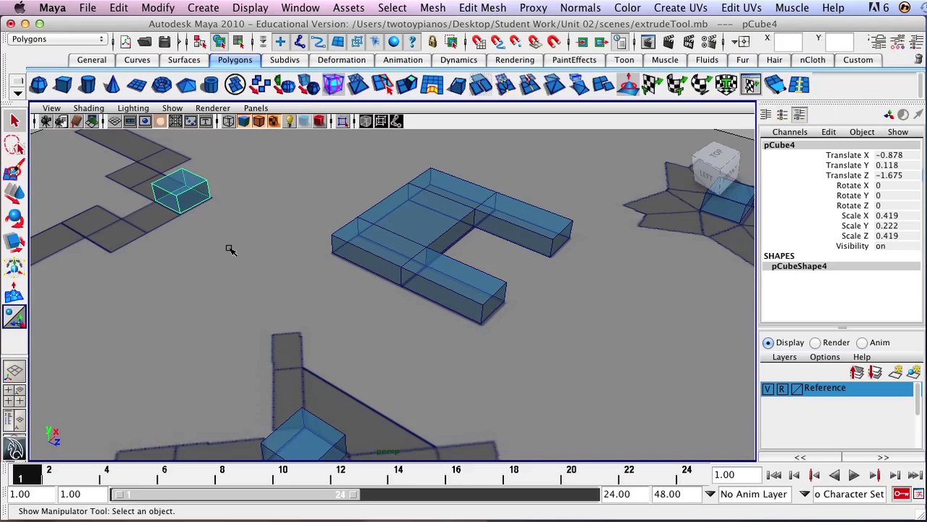
key("f")
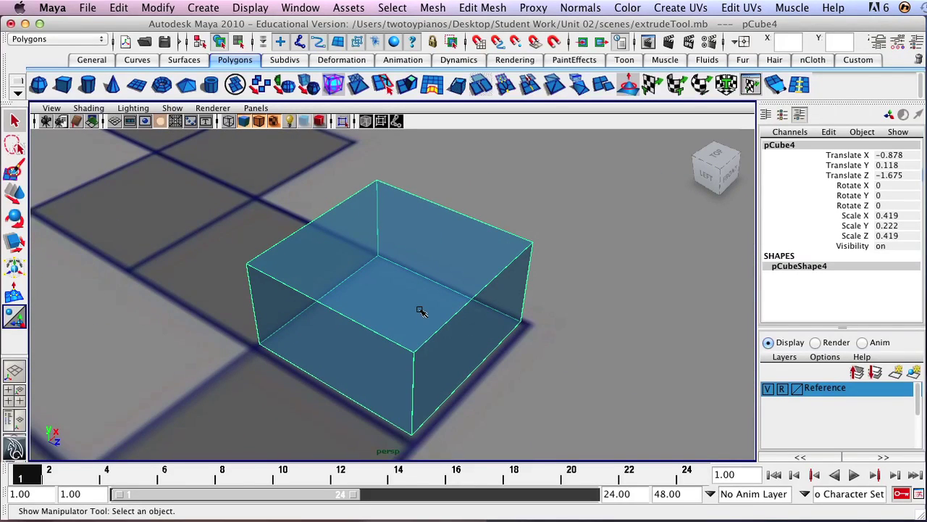
right_click_drag(451, 302, 360, 286, "alt")
middle_click_drag(360, 286, 431, 275, "alt")
right_click_drag(430, 275, 424, 279, "alt")
middle_click_drag(424, 279, 358, 280, "alt")
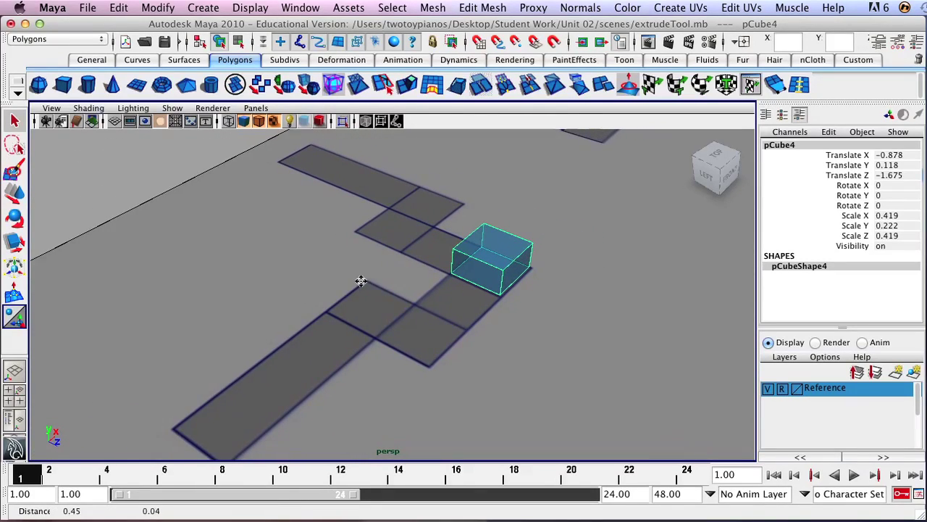
Switch the cube to face selection and extrude its front-left face across the two adjoining reference squares.
right_click(492, 255)
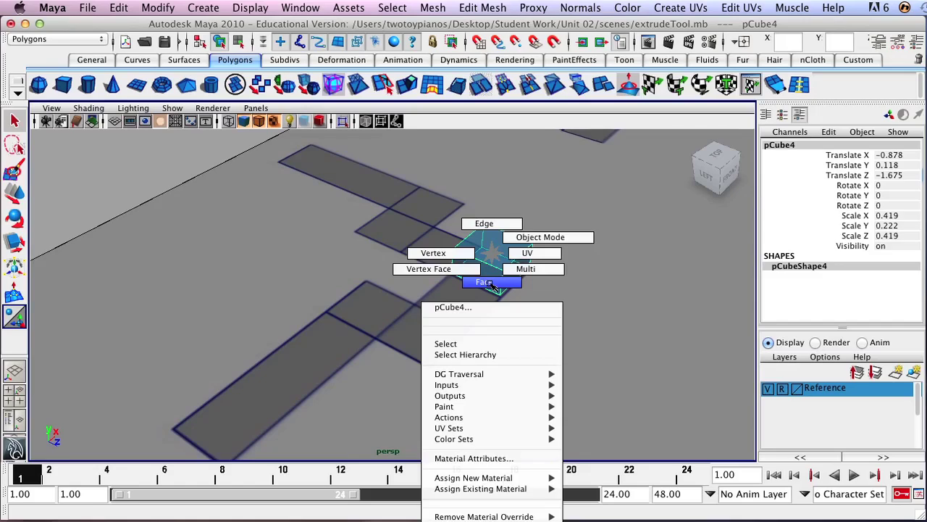
left_click(492, 282)
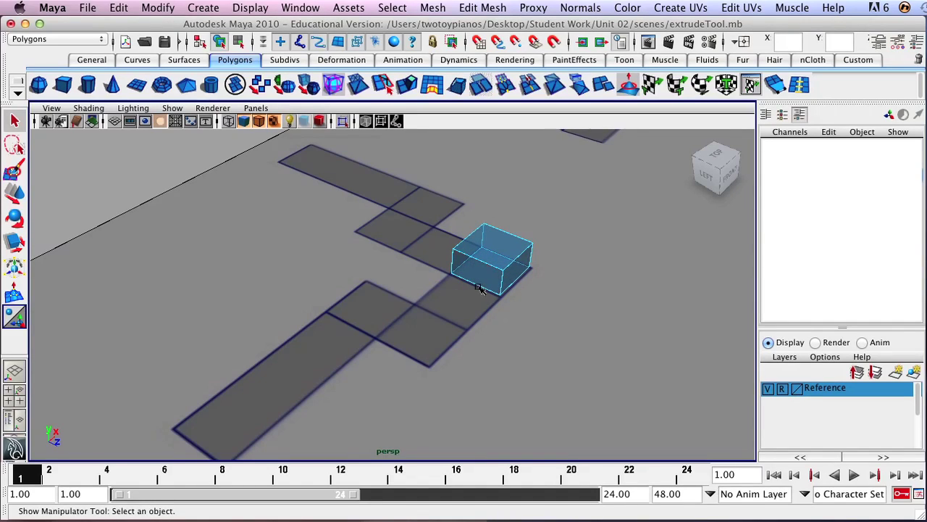
left_click(481, 277)
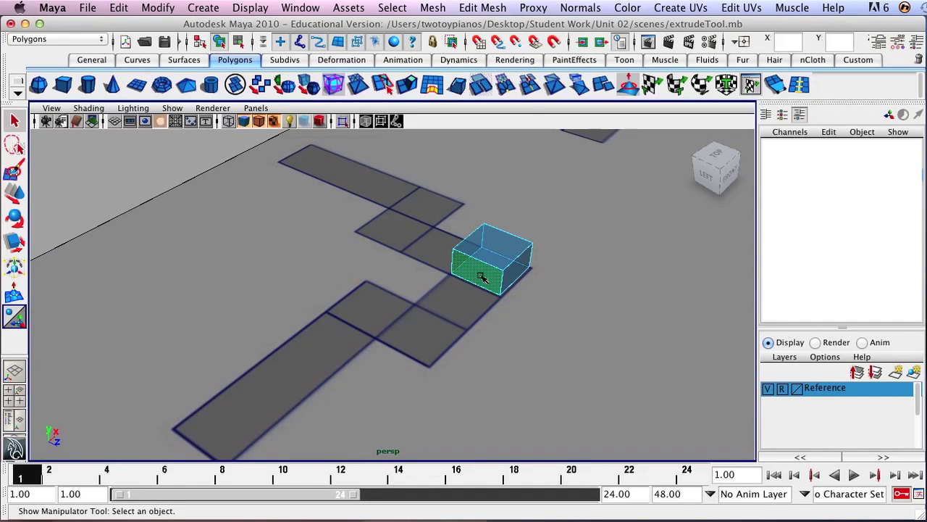
left_click(408, 86)
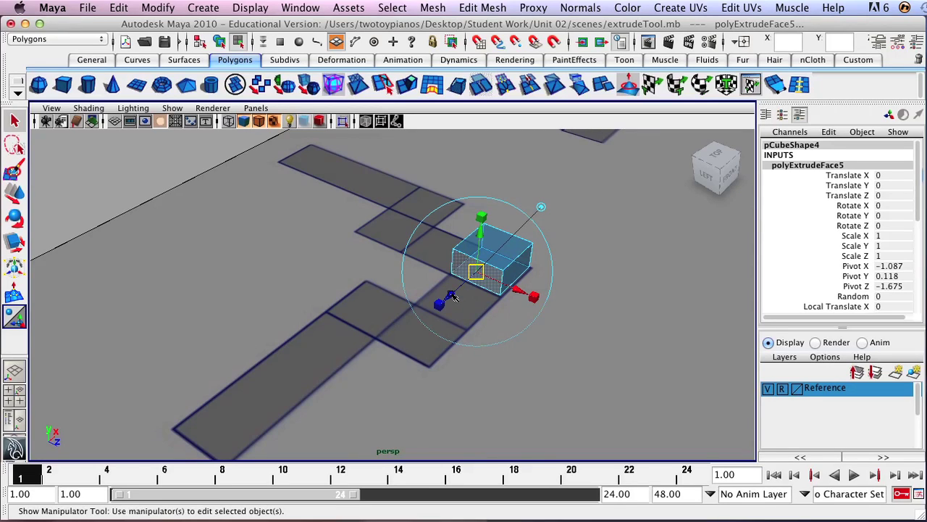
left_click_drag(450, 295, 372, 364)
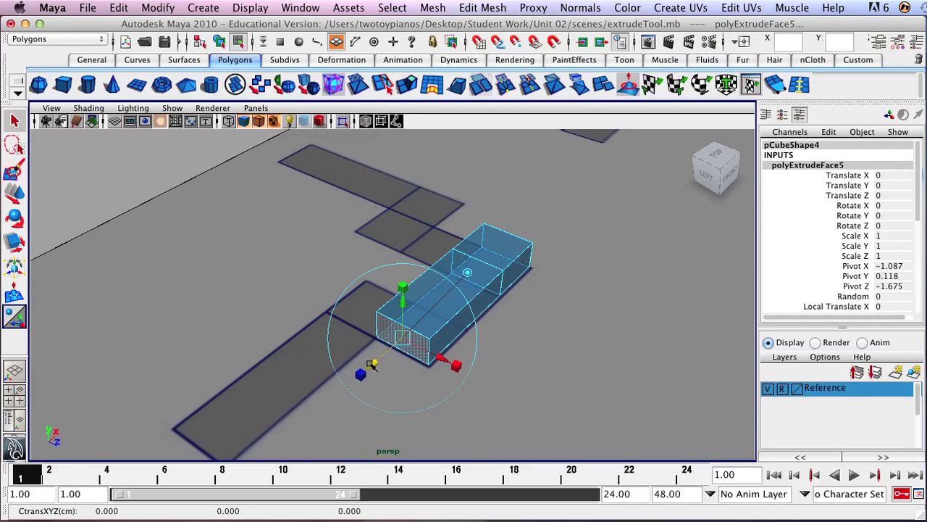
Try extruding the two-square section's long side face toward the next reference square, and undo back to the unpulled first extrusion.
left_click_drag(398, 240, 628, 231, "alt")
left_click(430, 252)
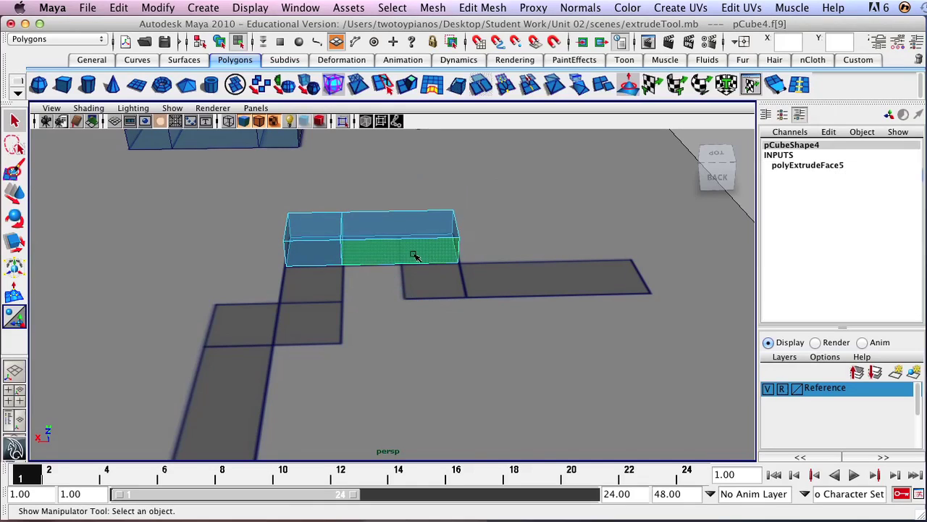
left_click(407, 85)
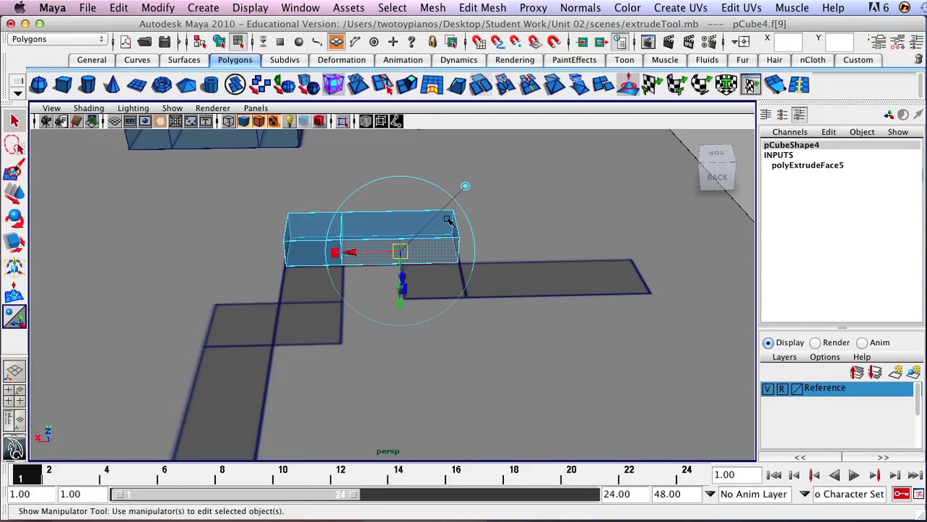
mouse_move(404, 292)
left_mouse_down("alt")
mouse_move(364, 284)
mouse_move(326, 294)
mouse_move(341, 304)
mouse_move(406, 290)
left_mouse_up("alt")
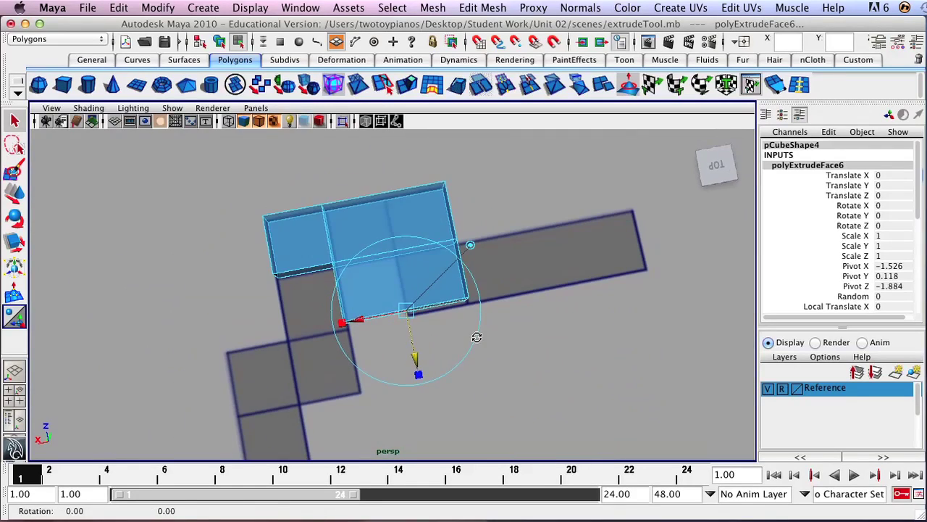
left_click_drag(531, 374, 389, 352, "alt")
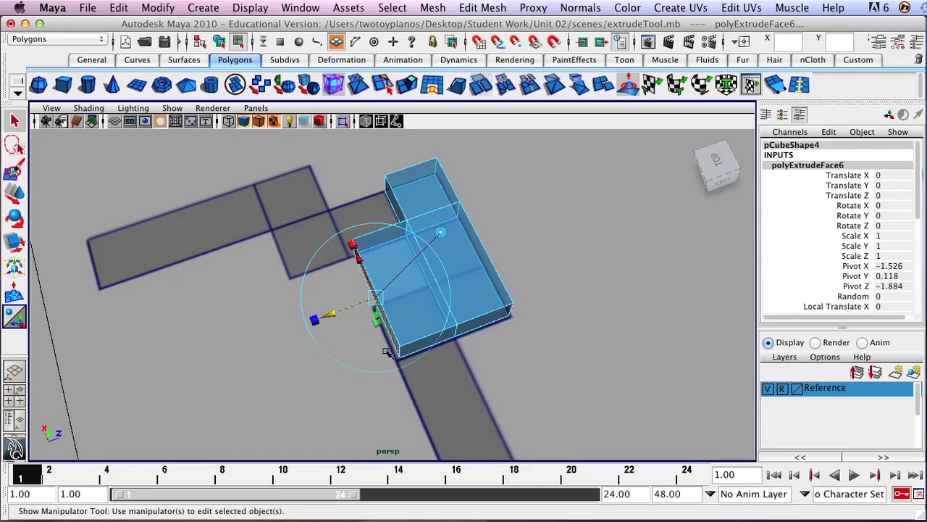
key("z")
key("z")
key("z")
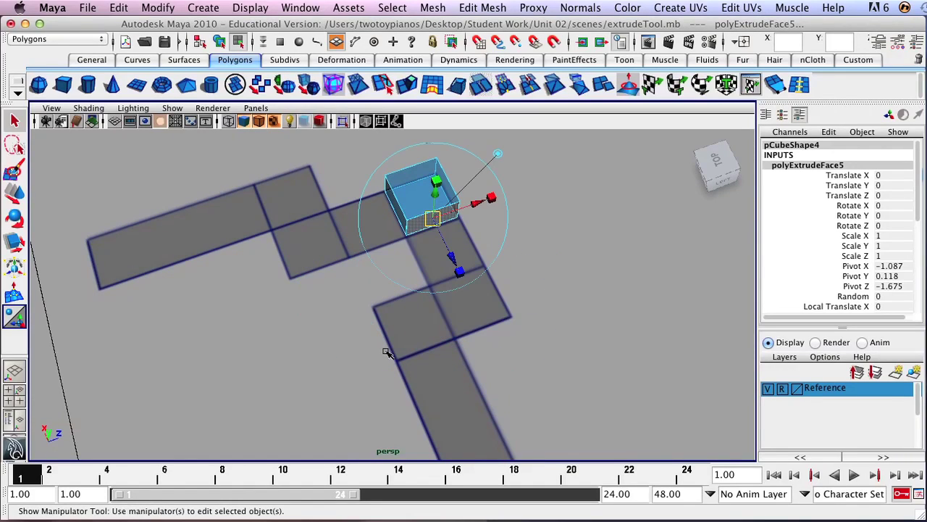
Pull the extruded face out by one reference square, and extrude the same end face again across the next square.
left_click_drag(453, 260, 486, 308)
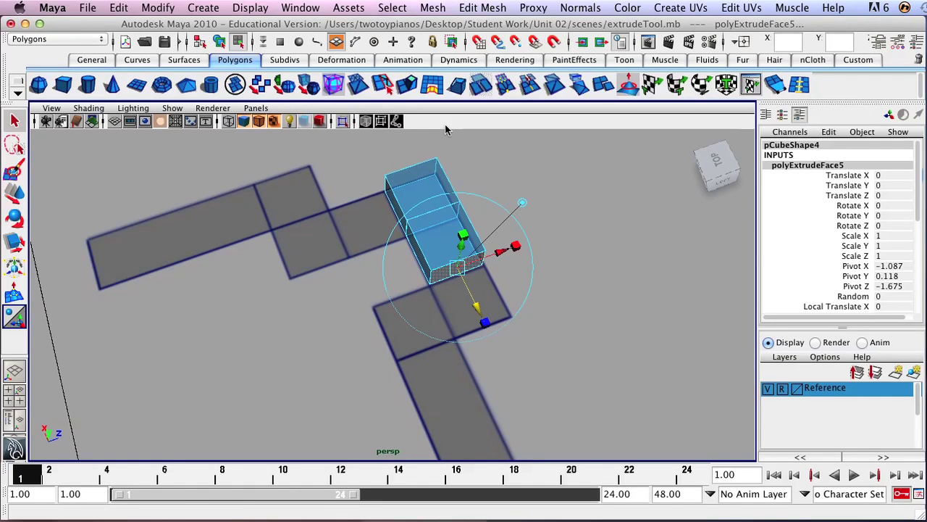
left_click(411, 85)
left_click_drag(482, 308, 509, 362)
key("z")
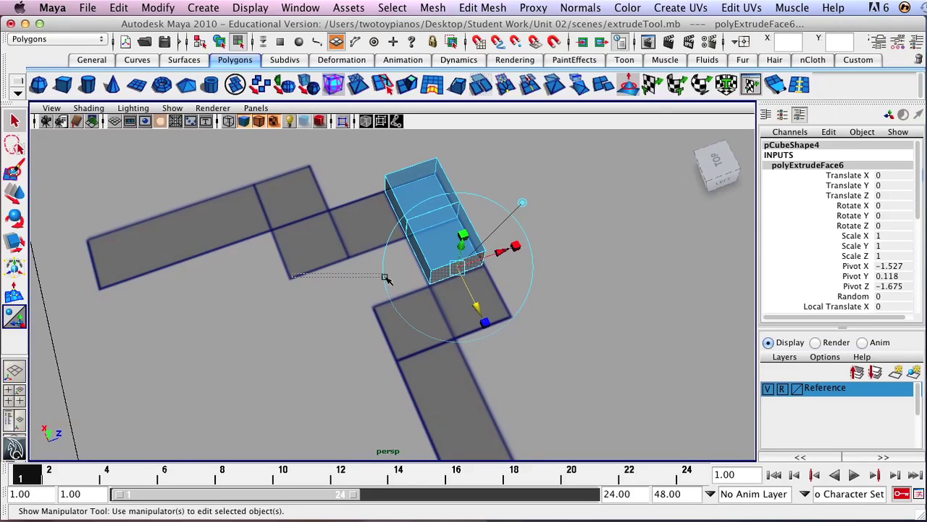
left_click(385, 277)
left_click(447, 276)
left_click_drag(477, 310, 509, 364)
Extrude the end section's side face outward over the adjoining reference square to form the corner.
left_click_drag(389, 141, 497, 125, "alt")
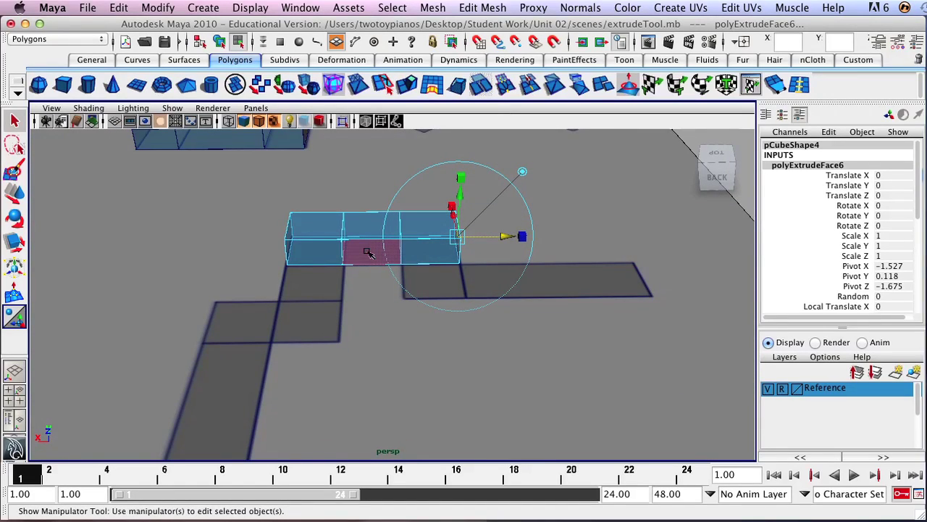
left_click(428, 250)
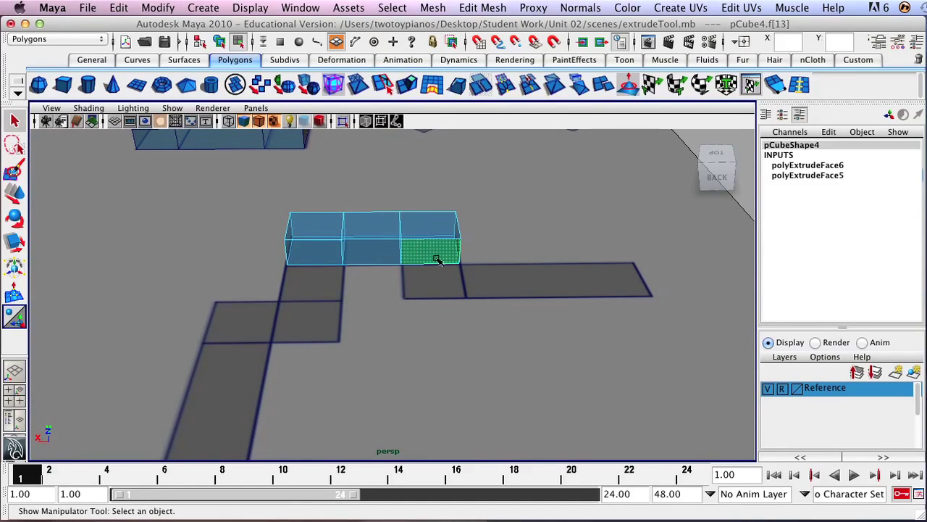
left_click_drag(485, 202, 326, 225, "alt")
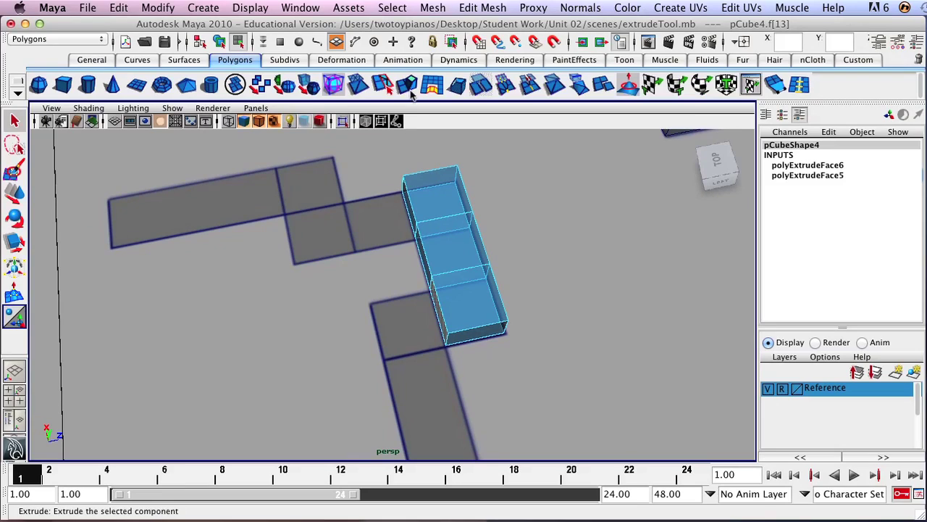
left_click(407, 85)
left_click_drag(395, 322, 331, 326)
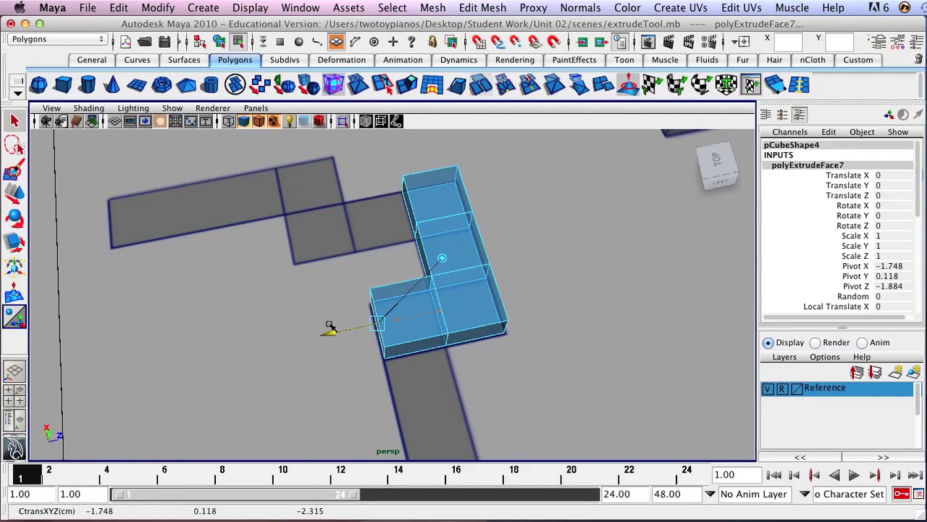
Extrude the corner section's side face along the full length of the adjoining long reference strip to finish this arm of the zigzag.
left_click_drag(334, 283, 394, 252, "alt")
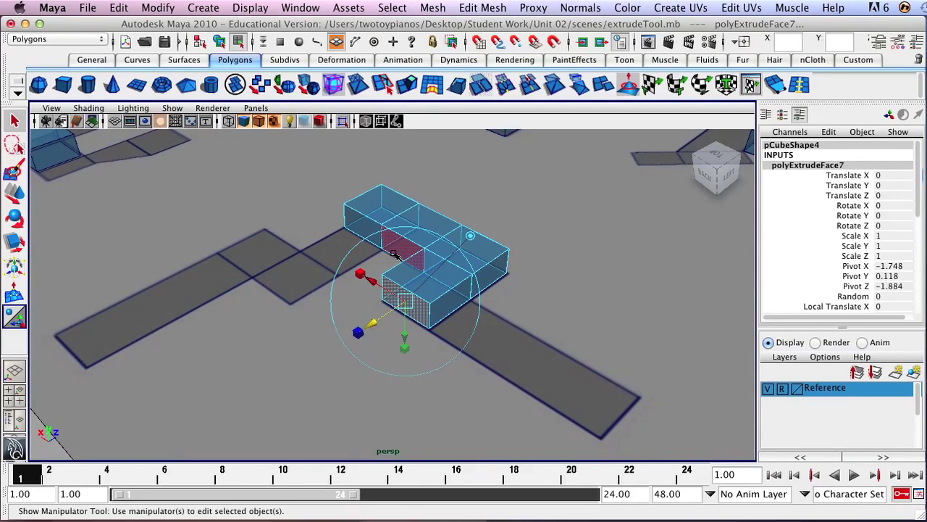
key("q")
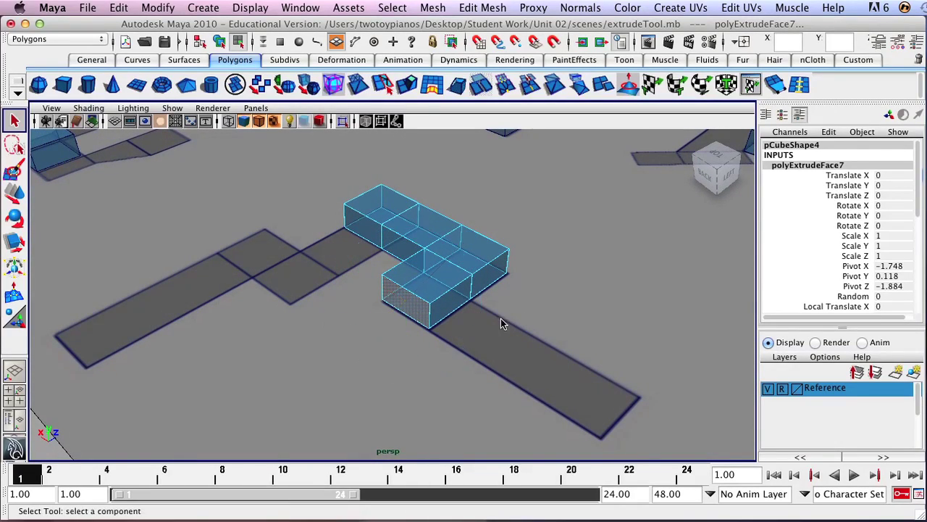
left_click(453, 302)
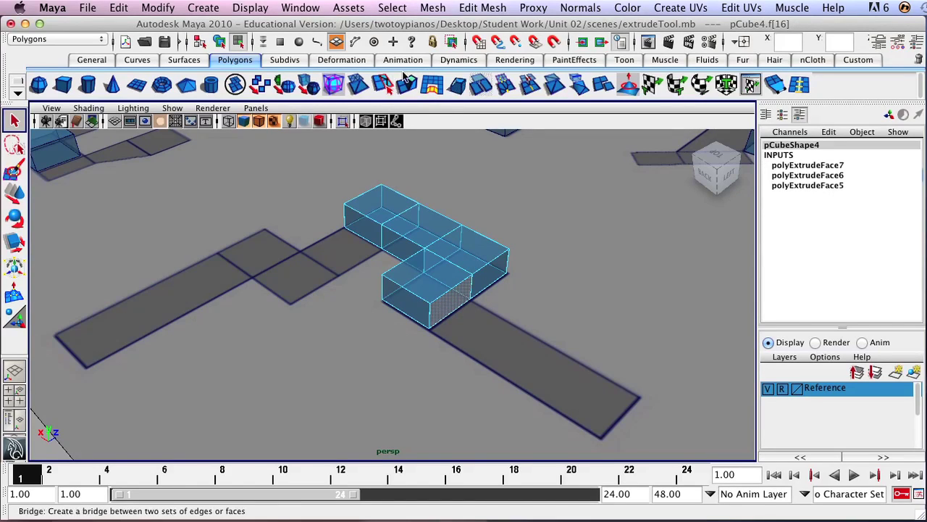
left_click(410, 86)
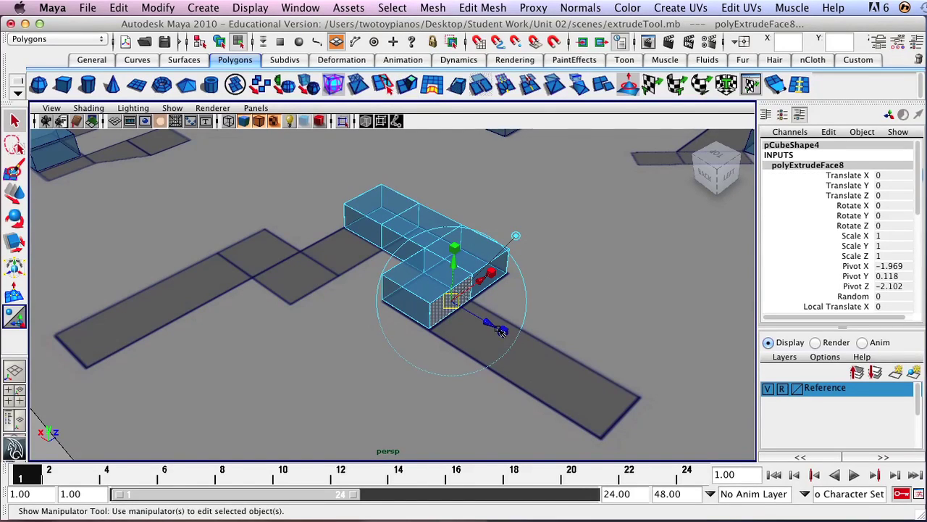
left_click_drag(489, 324, 687, 418)
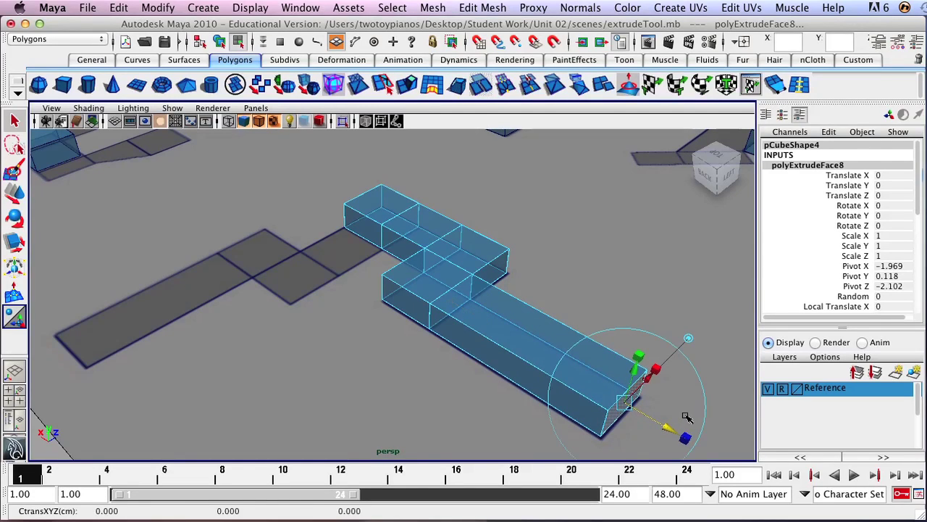
Extrude the original cube's side face over the first reference square of the other arm, and extrude it again across the next square.
left_click_drag(561, 263, 385, 280, "alt")
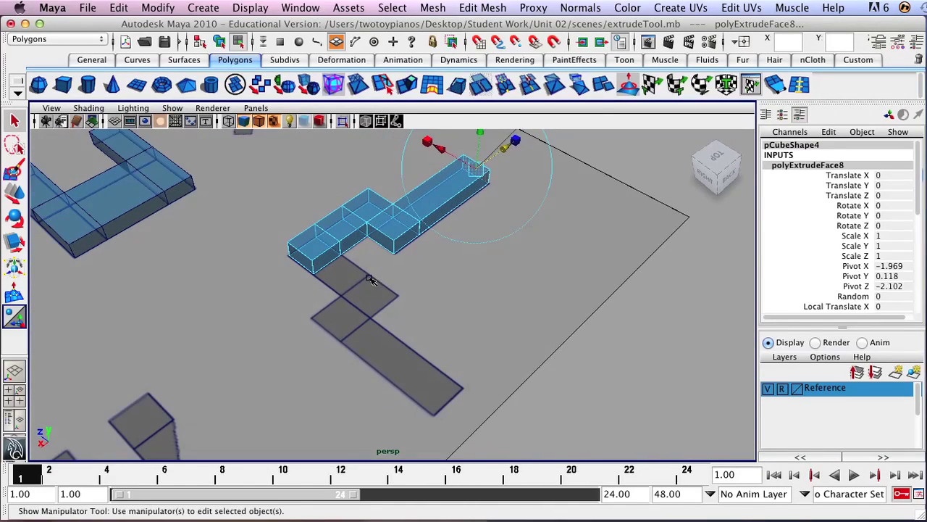
left_click(329, 263)
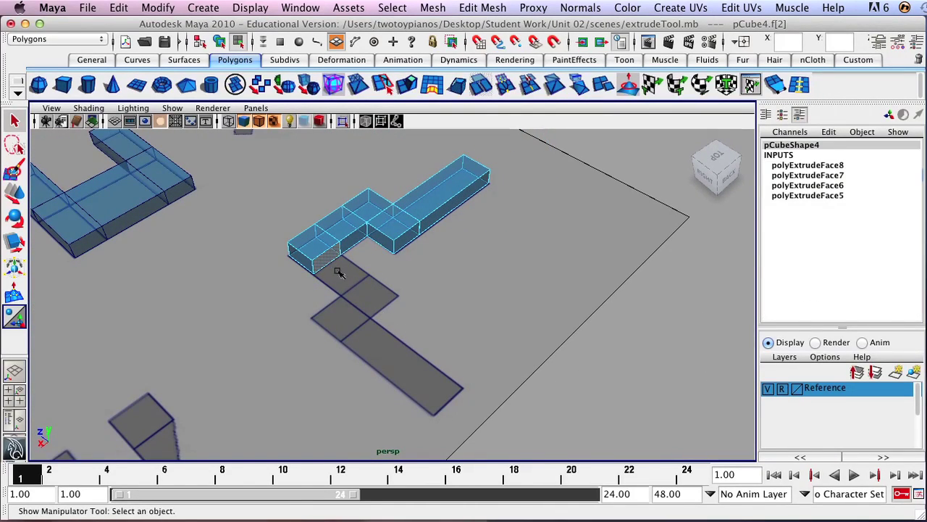
left_click(408, 86)
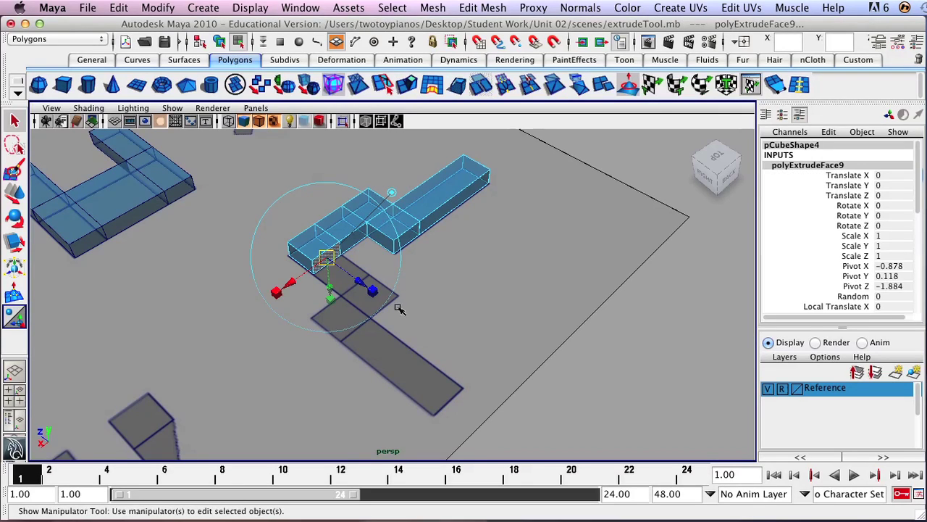
left_click_drag(357, 281, 423, 319)
left_click(407, 86)
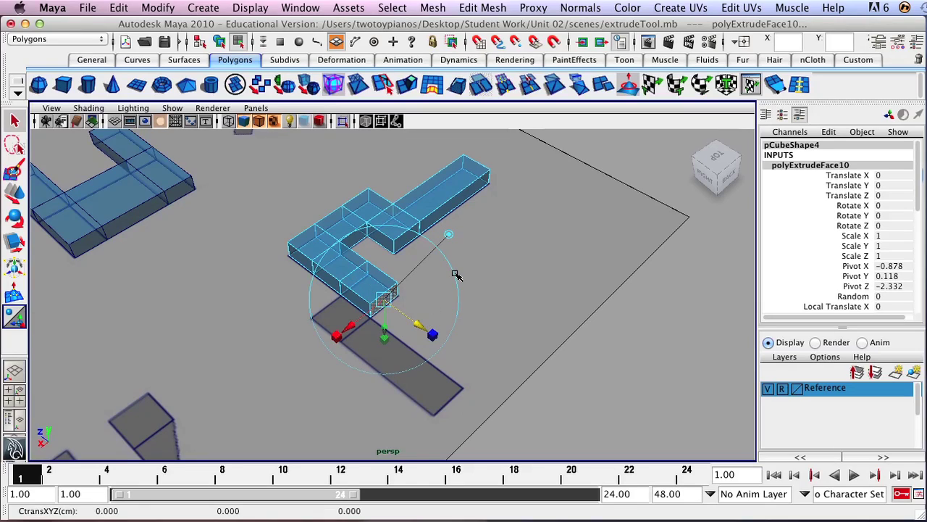
Extrude the new end section's side face outward over the adjoining reference square to form the second arm's corner.
key("q")
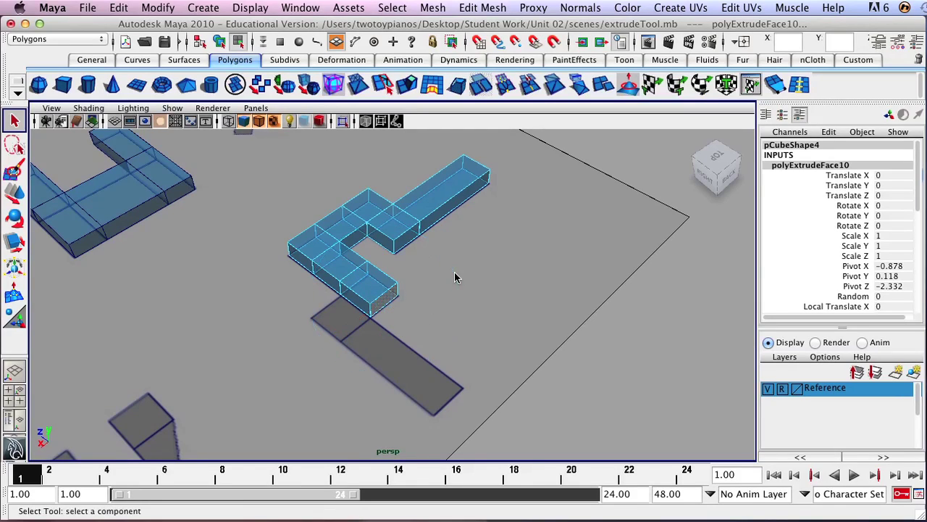
left_click(353, 303)
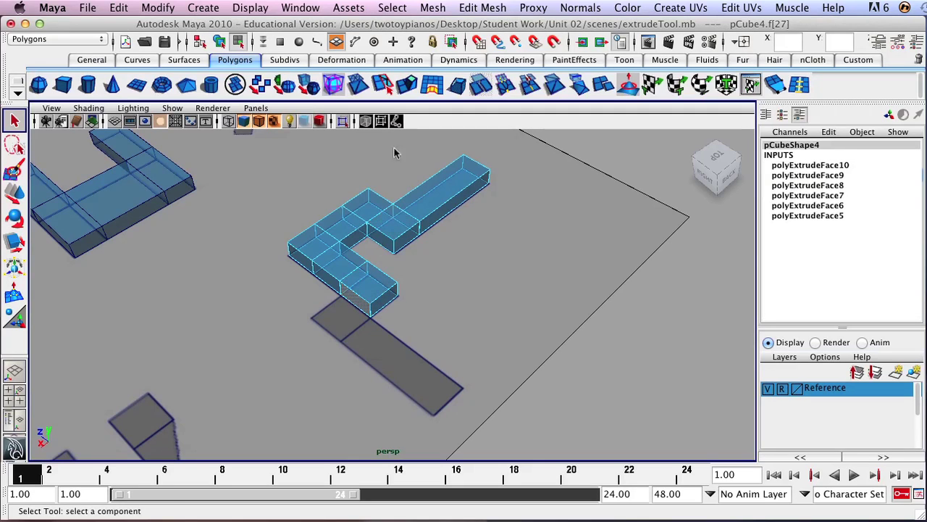
left_click(407, 85)
left_click_drag(327, 329, 288, 344)
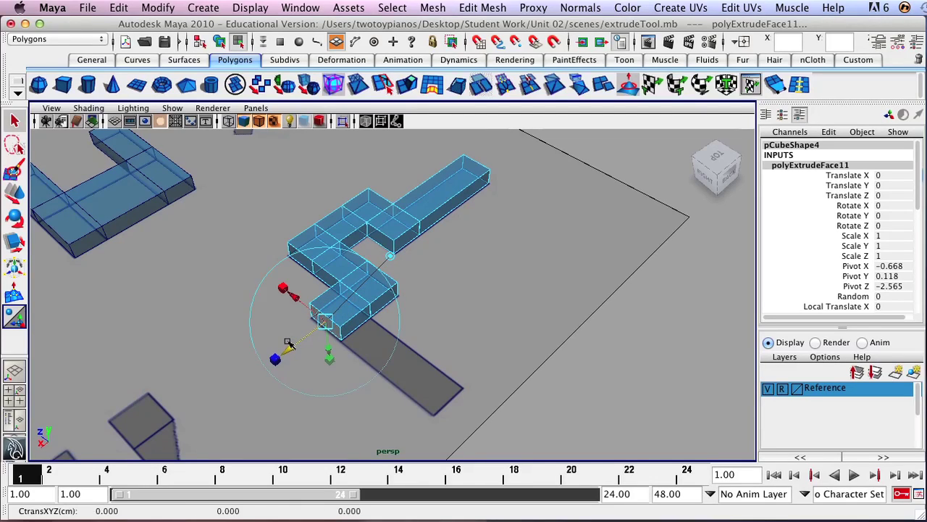
Extrude the second corner section's side face along the remaining long reference strip to complete the zigzag shape.
key("q")
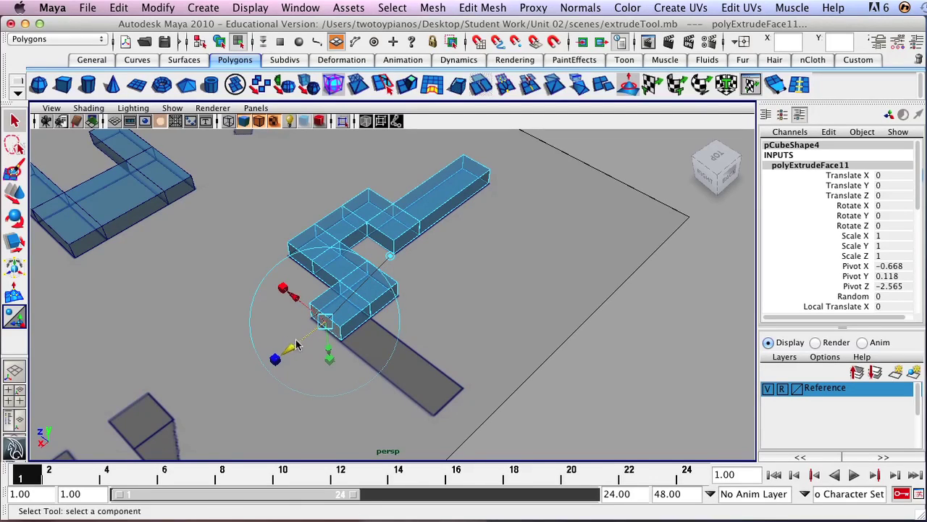
left_click(358, 326)
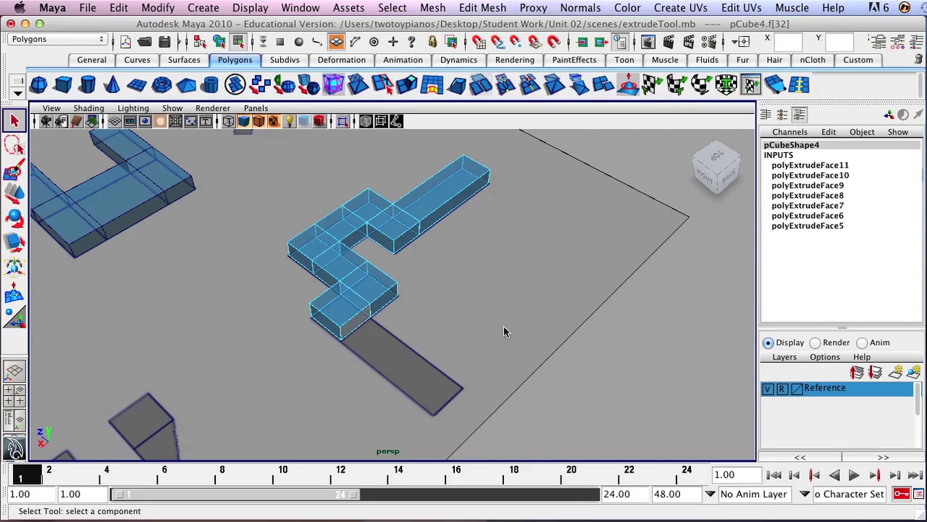
left_click(416, 85)
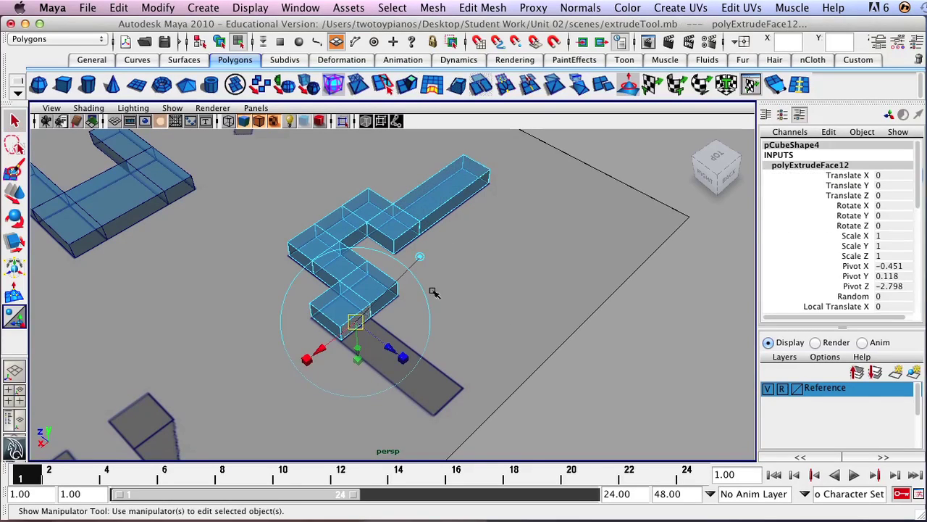
left_click_drag(395, 348, 487, 430)
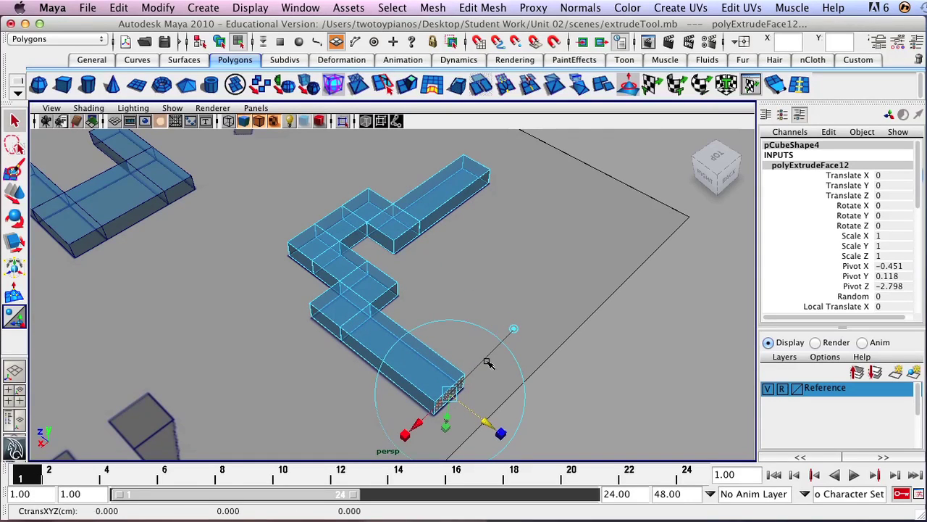
Return the finished zigzag mesh to object mode.
left_click_drag(453, 226, 507, 239, "alt")
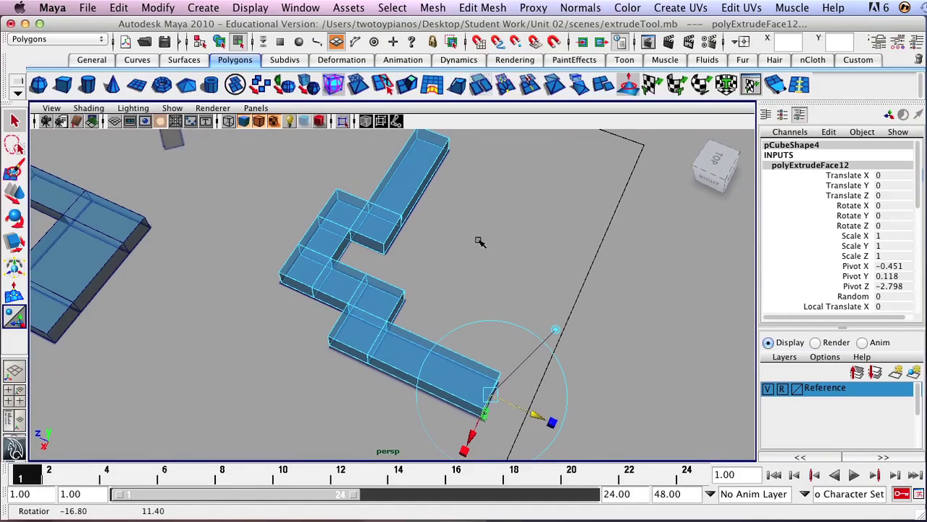
right_click(313, 262)
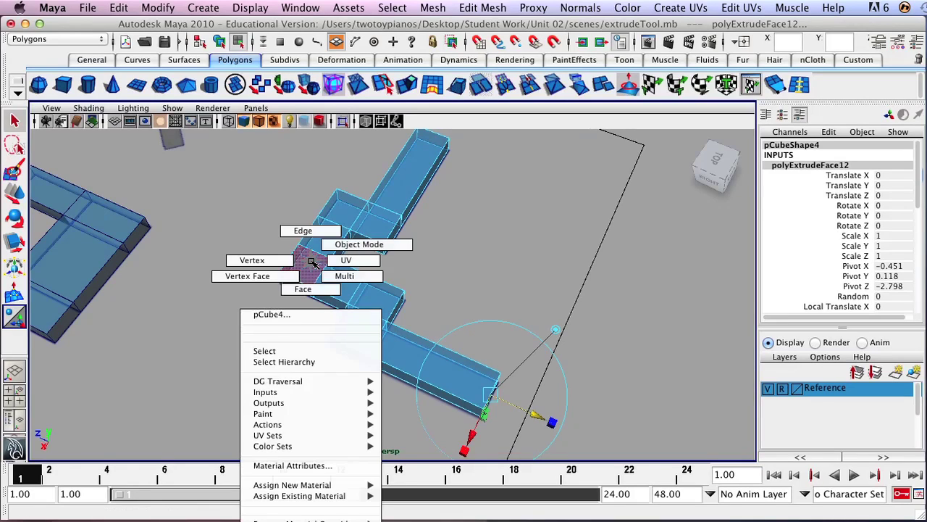
left_click(334, 247)
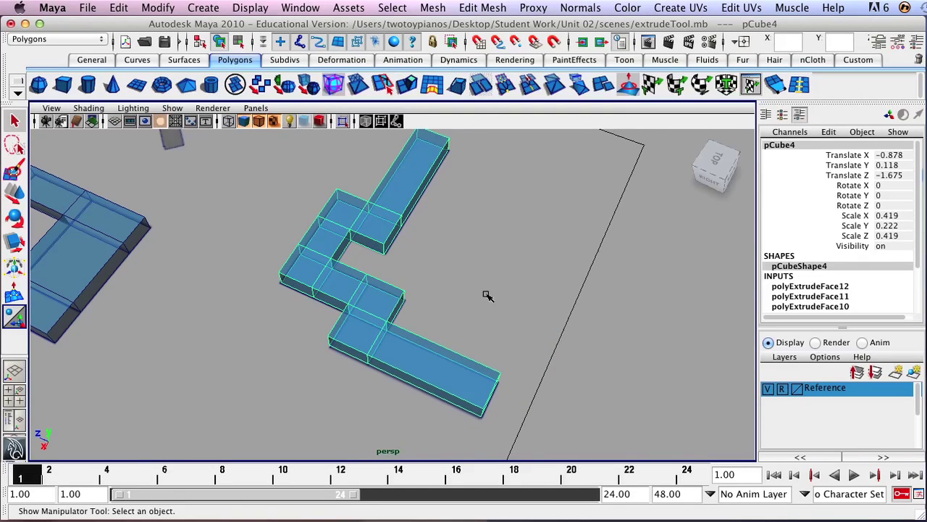
Switch the cube on the two-legged reference shape to face selection and select its right side face.
right_click_drag(557, 298, 258, 300, "alt")
left_click_drag(258, 300, 404, 306, "alt")
middle_click_drag(404, 306, 360, 357, "alt")
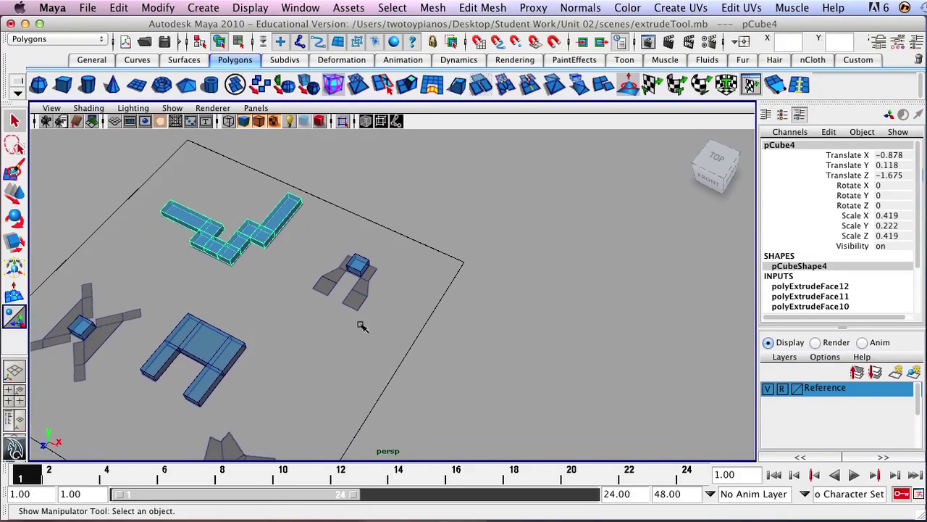
right_click_drag(355, 287, 783, 263, "alt")
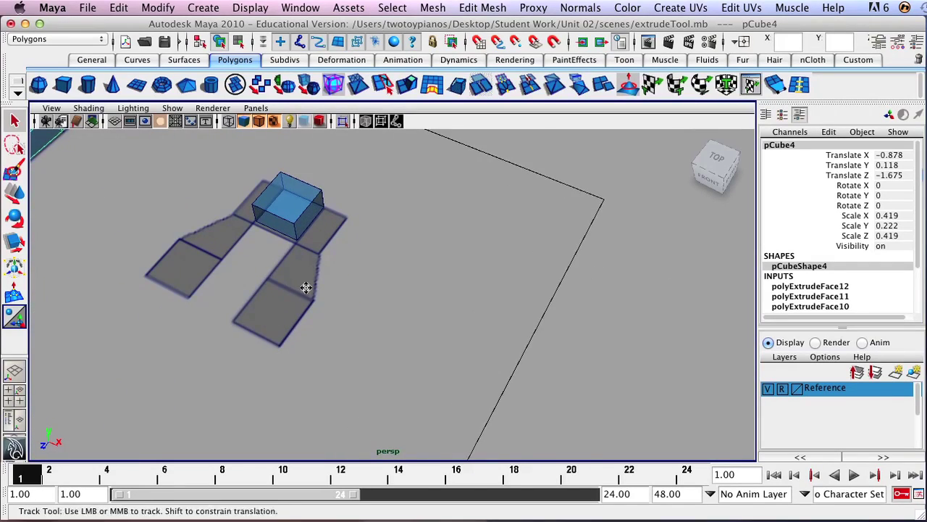
middle_click_drag(304, 286, 390, 320, "alt")
right_click_drag(390, 321, 436, 316, "alt")
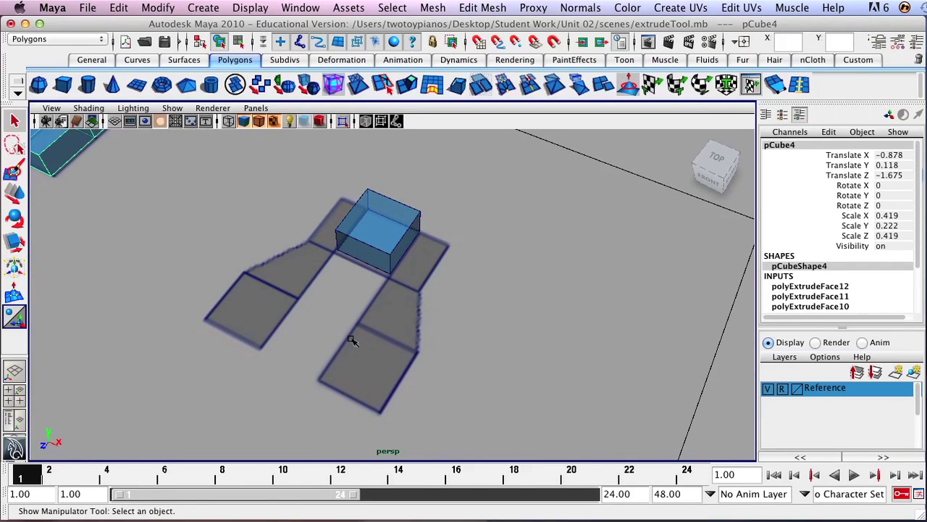
left_click_drag(343, 342, 364, 316, "alt")
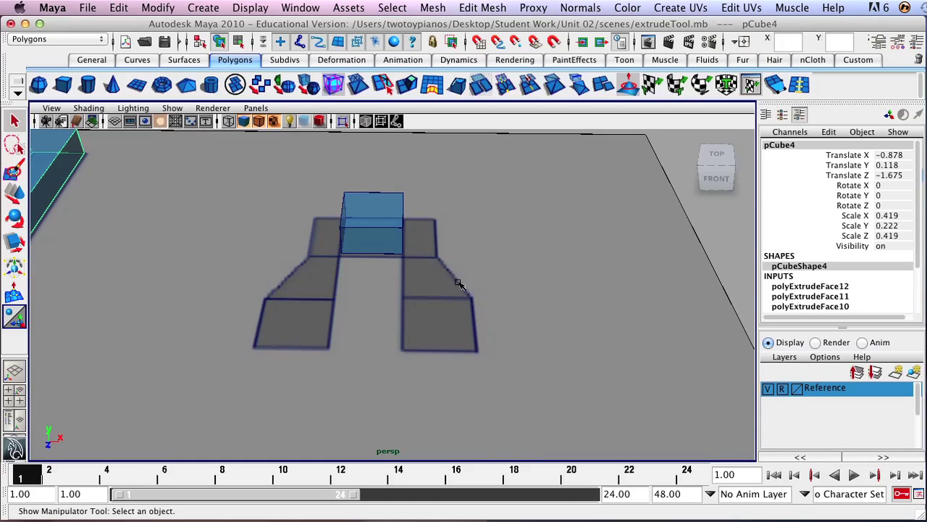
key("q")
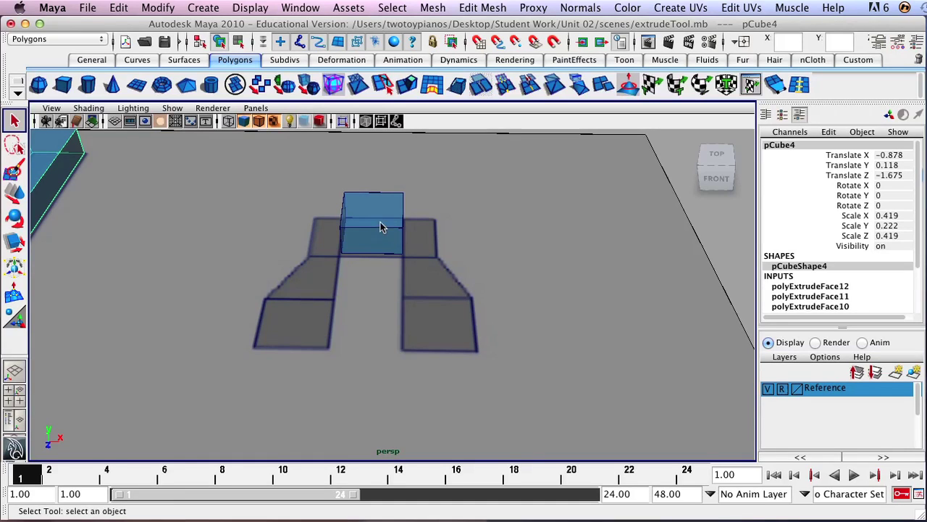
left_click_drag(389, 237, 367, 231, "alt")
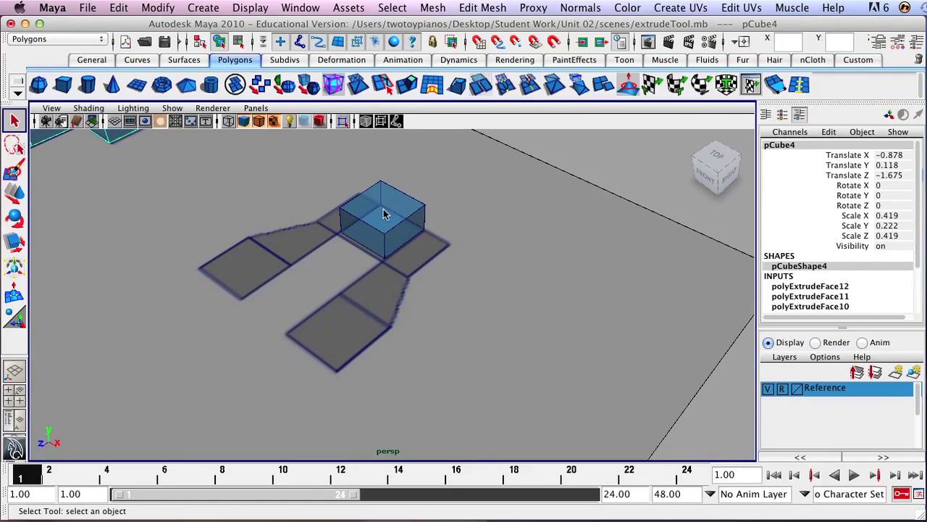
right_click_drag(384, 214, 381, 239)
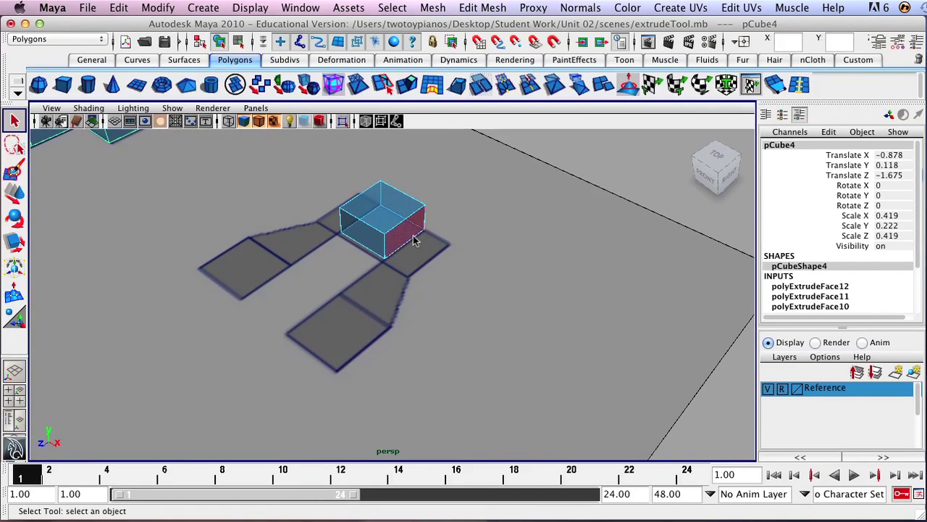
left_click(404, 243)
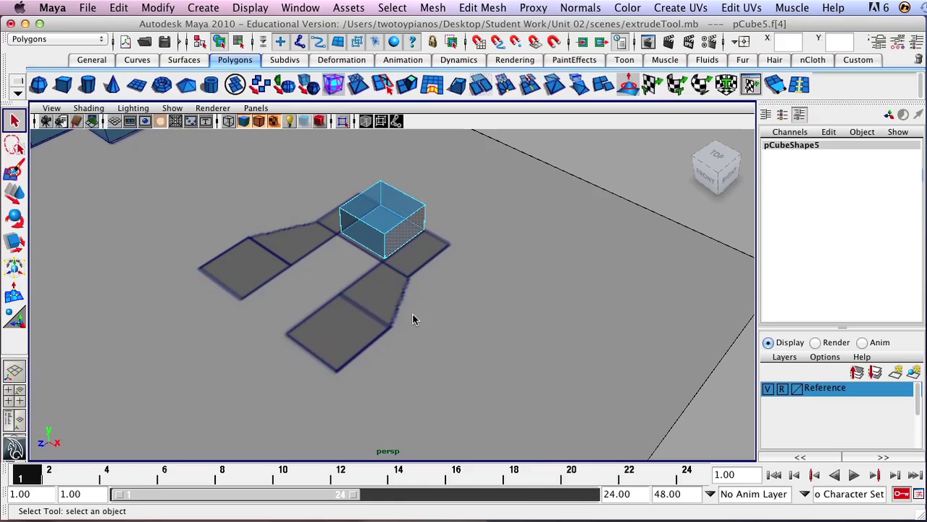
Add the cube's opposite left side face to the face selection.
left_click_drag(324, 253, 512, 253, "alt")
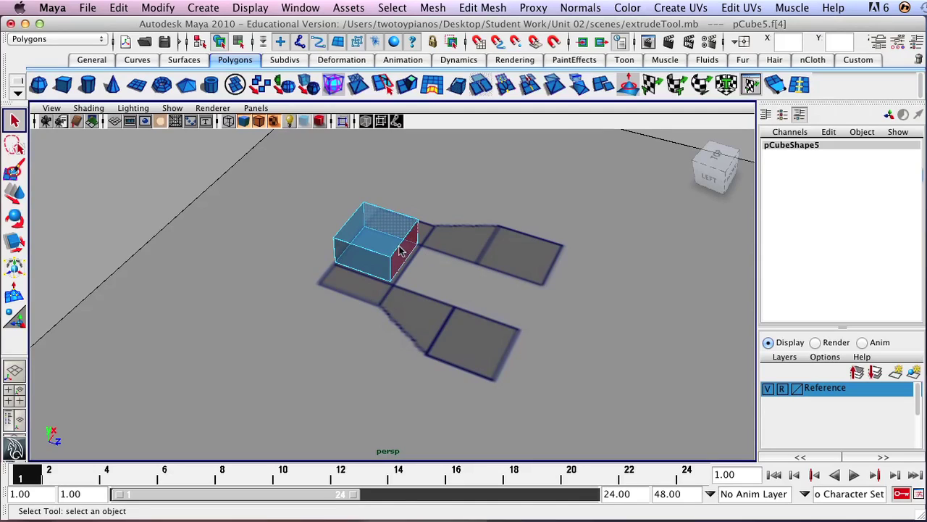
left_click(360, 262, "shift")
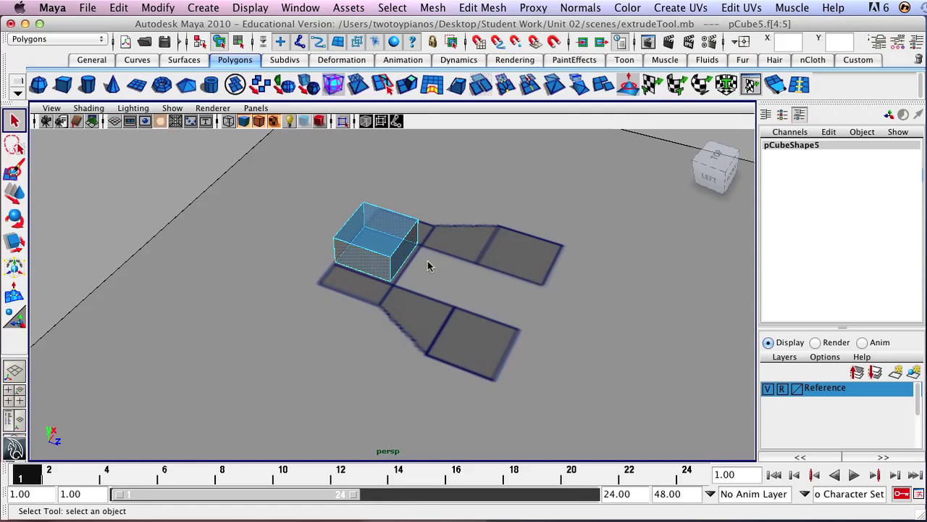
left_click_drag(477, 275, 252, 268, "alt")
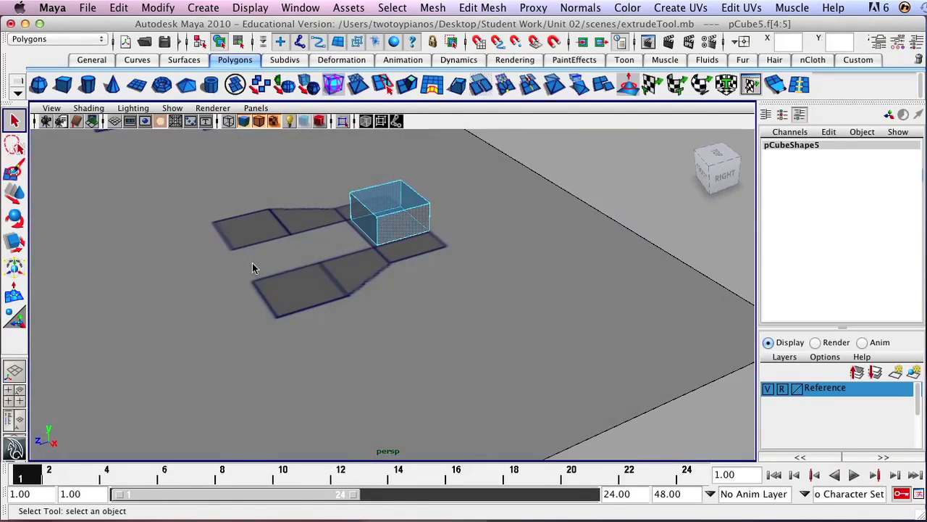
Try selecting the cube's left side face on its own, without keeping the right face selected.
left_click_drag(305, 232, 413, 255, "alt")
left_click(502, 280)
left_click(410, 254)
left_click_drag(425, 400, 288, 268, "alt")
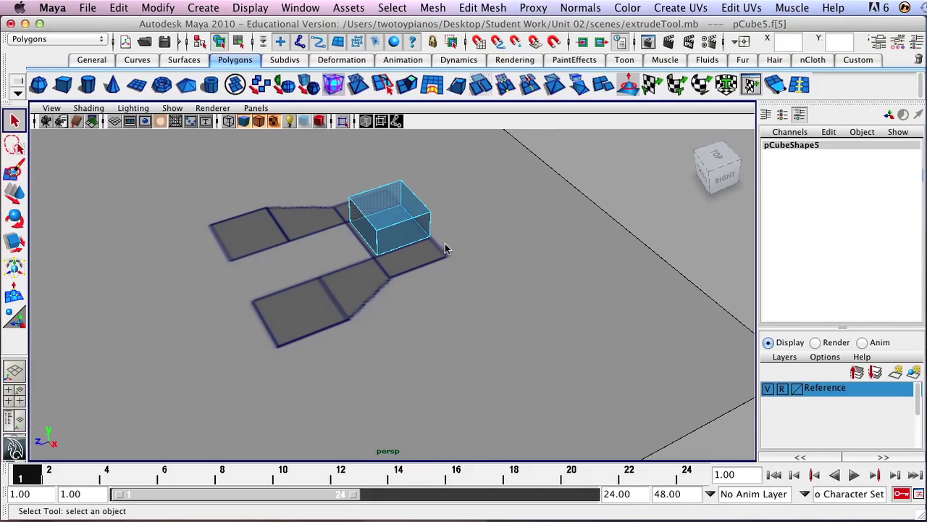
Select the cube's opposite right and left side faces and extrude both outward to the outer edges of the reference shape.
left_click(408, 233)
left_click_drag(275, 340, 413, 280, "alt")
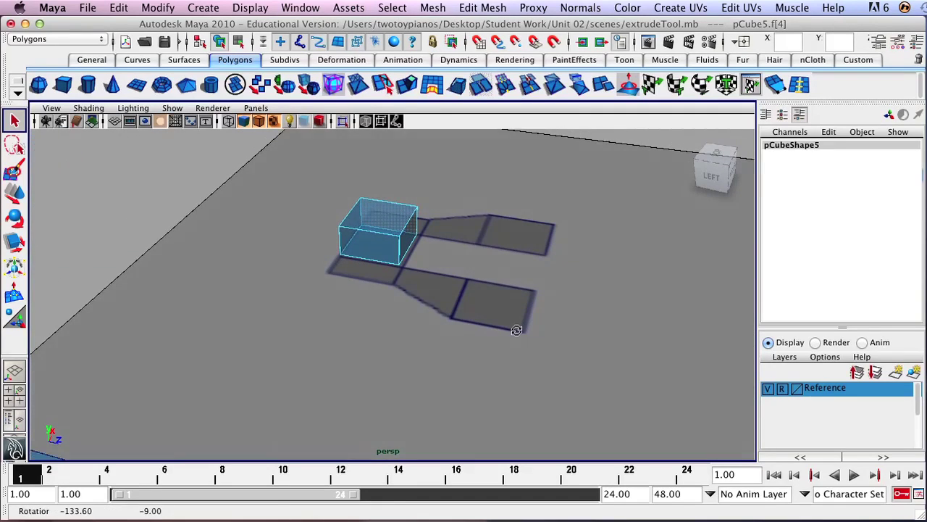
left_click(369, 245, "shift")
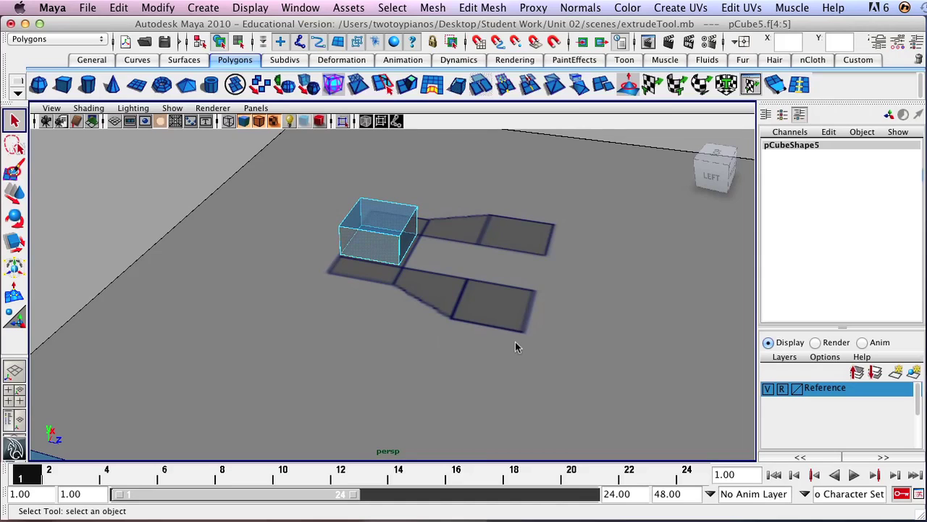
left_click_drag(549, 338, 398, 310, "alt")
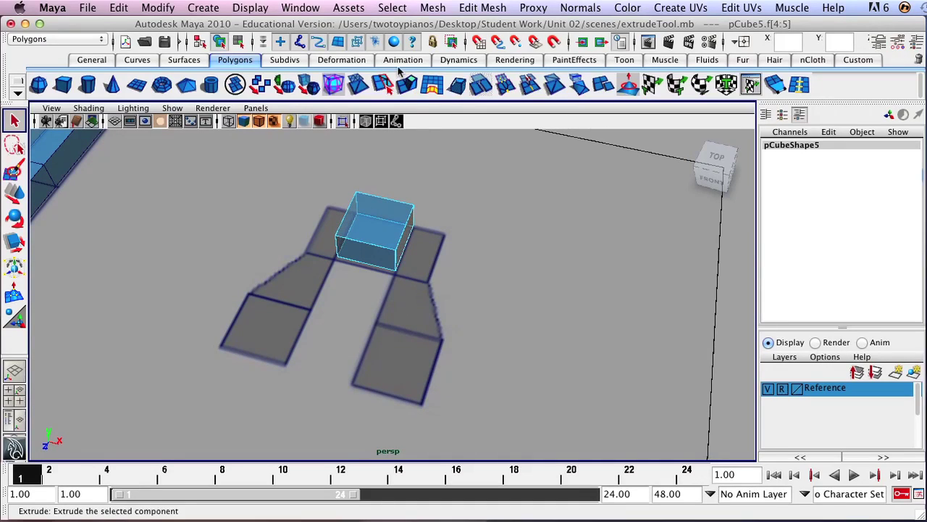
left_click(408, 85)
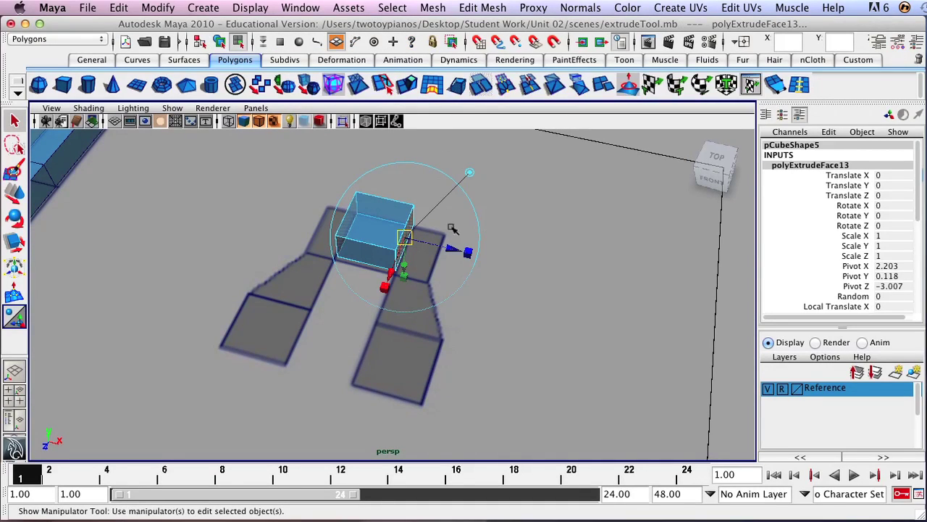
left_click_drag(449, 250, 479, 264)
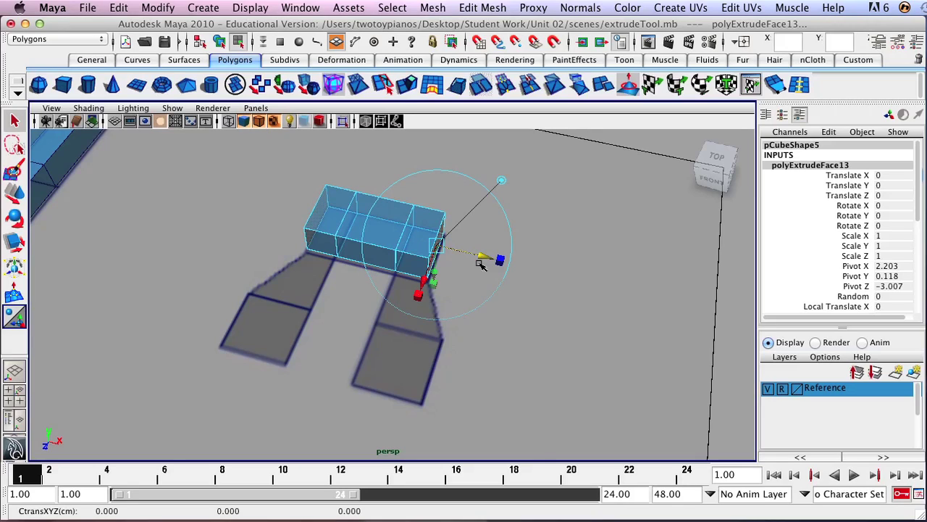
Extrude the front faces of both end blocks twice, first to the dividing lines and again to the ends of the reference legs.
key("q")
left_click(328, 246)
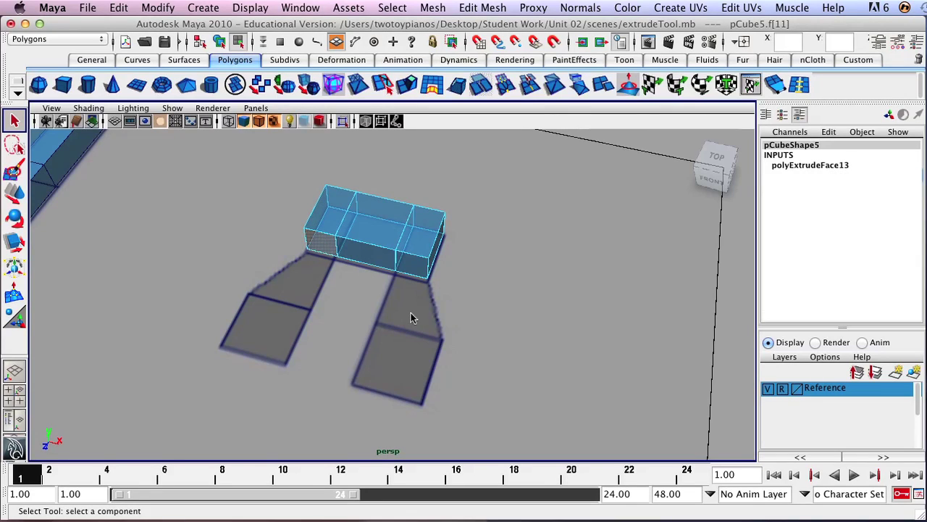
left_click(413, 270, "shift")
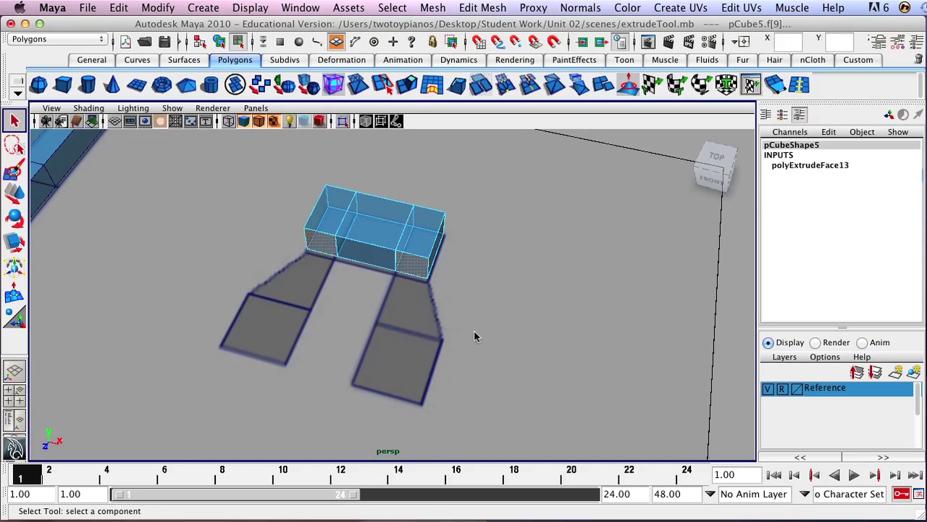
left_click_drag(405, 298, 478, 293, "alt")
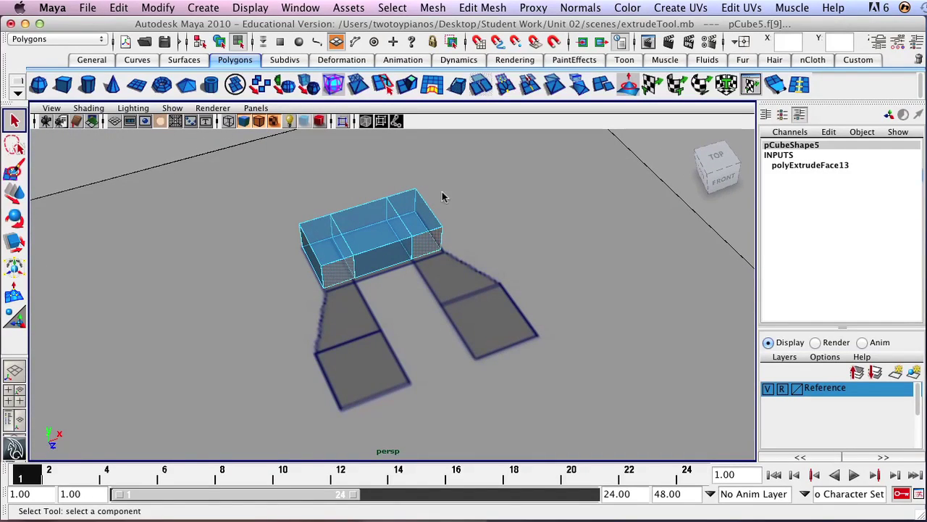
left_click(408, 84)
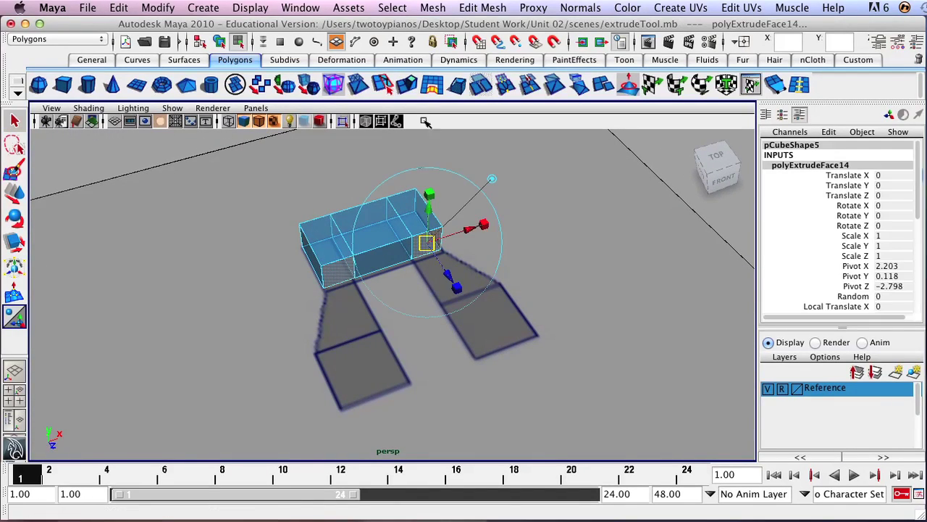
left_click_drag(447, 275, 481, 322)
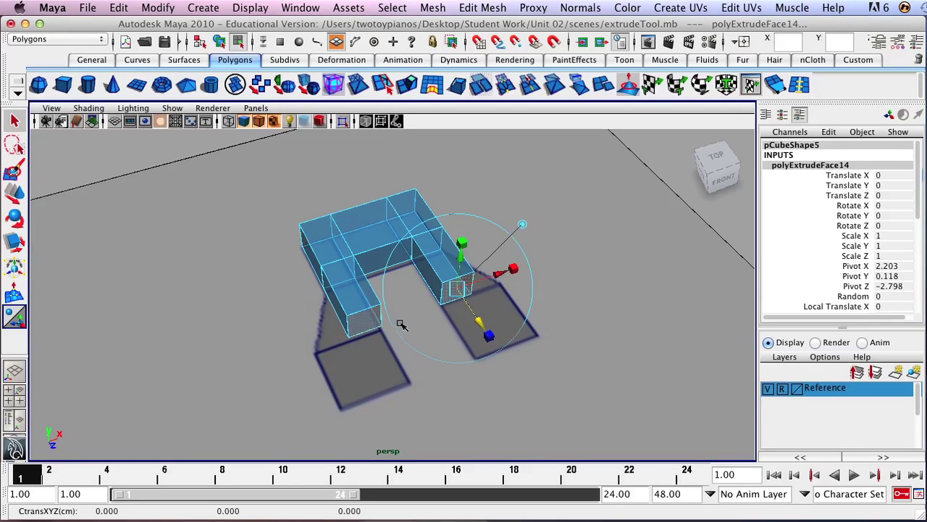
left_click(408, 84)
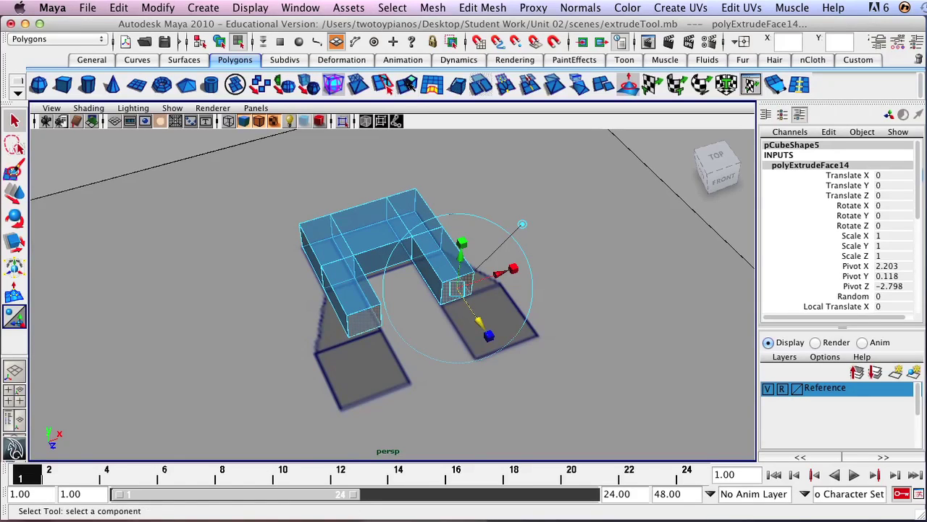
left_click_drag(482, 324, 515, 378)
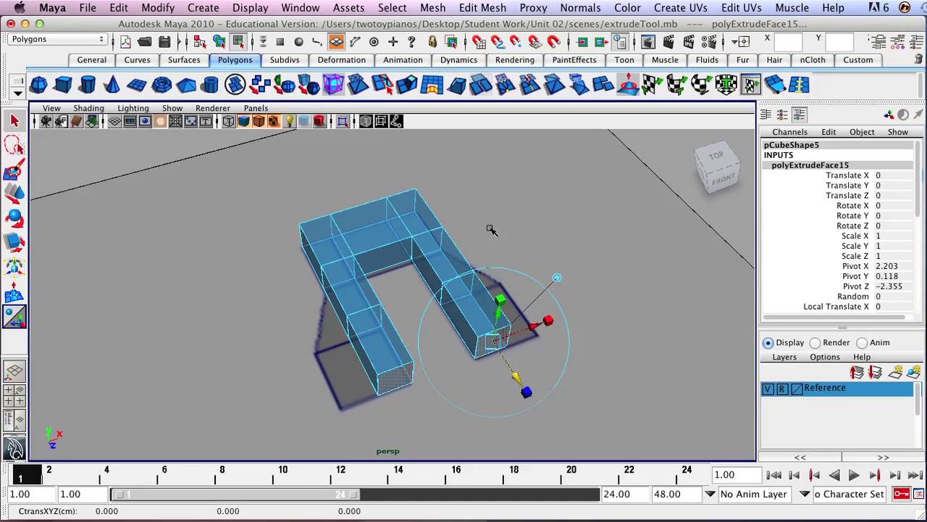
Select the outer side faces of both leg end segments and scale them apart along X to match the flared reference outline.
key("t")
left_click(367, 373)
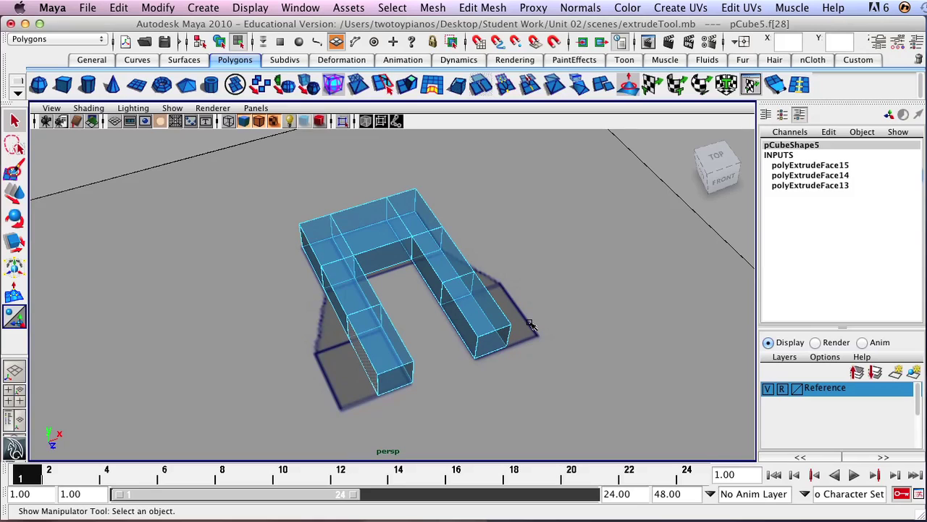
left_click_drag(540, 303, 393, 317, "alt")
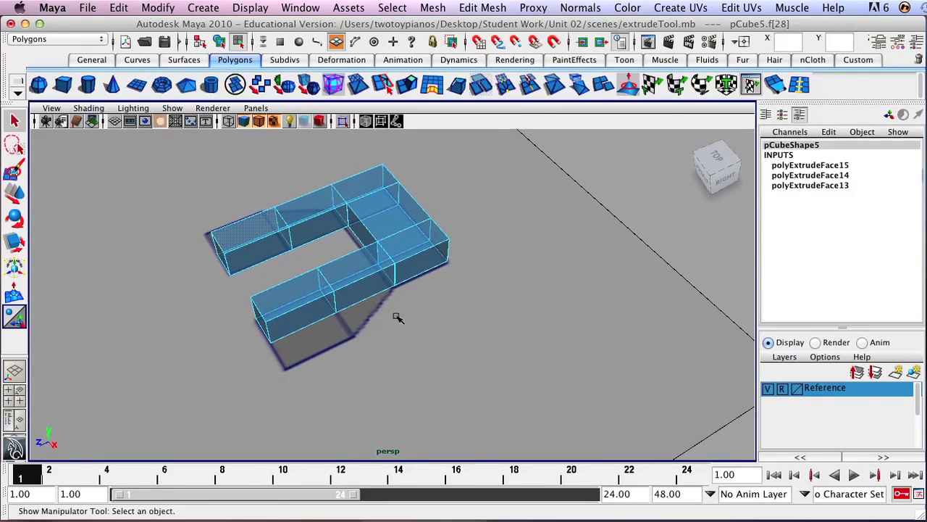
left_click(315, 311, "shift")
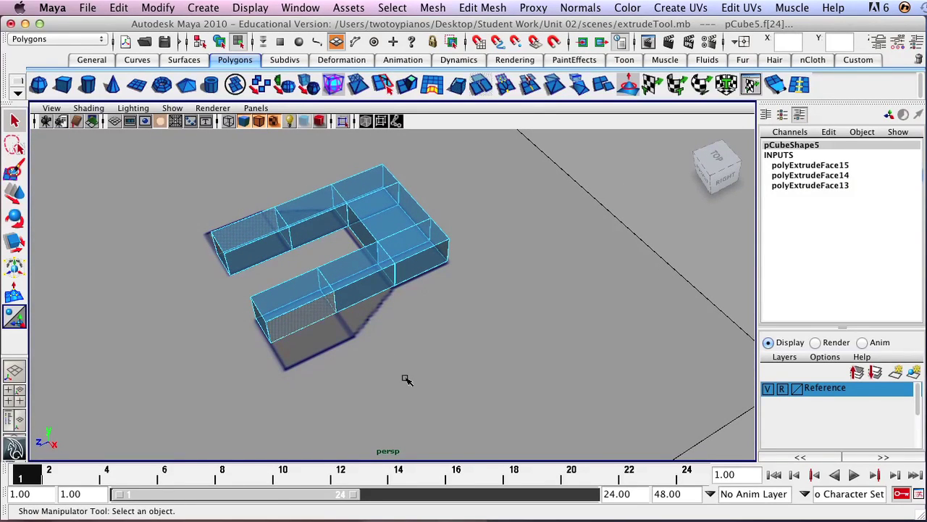
left_click_drag(309, 359, 358, 352, "alt")
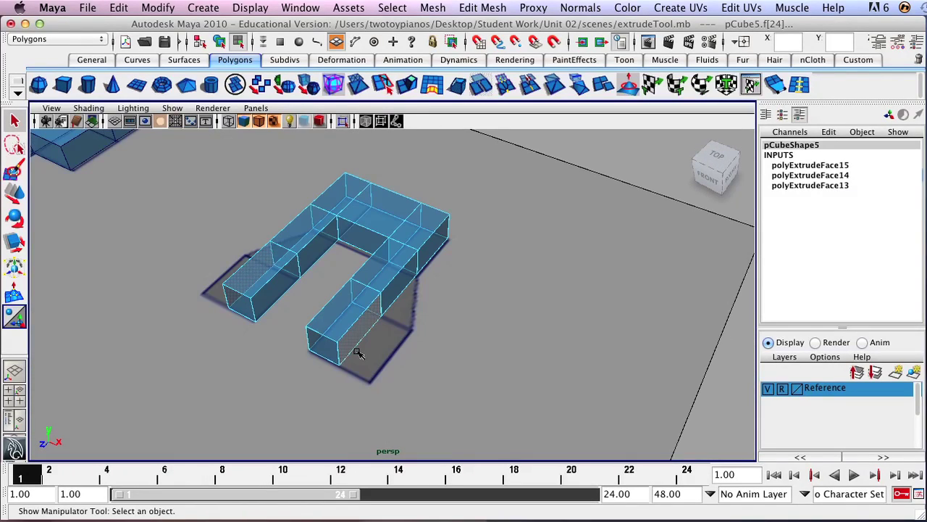
key("r")
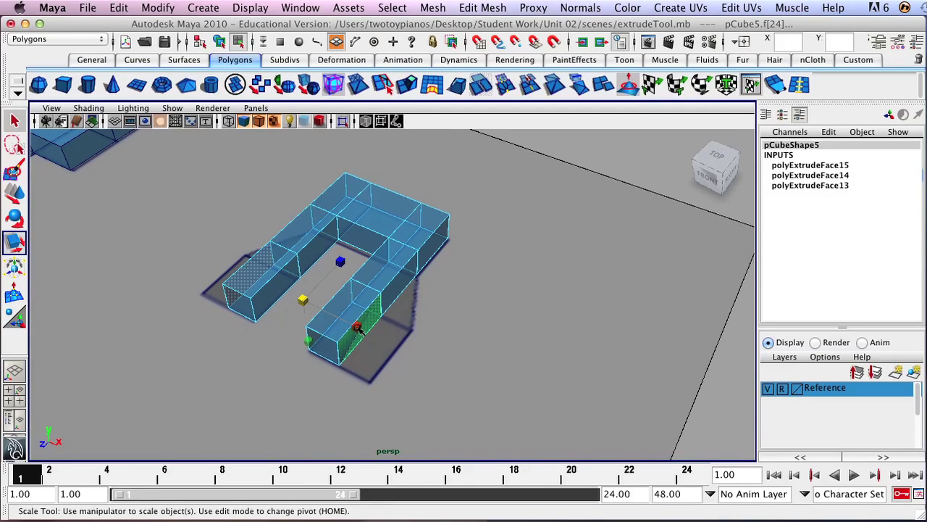
left_click_drag(357, 327, 384, 239)
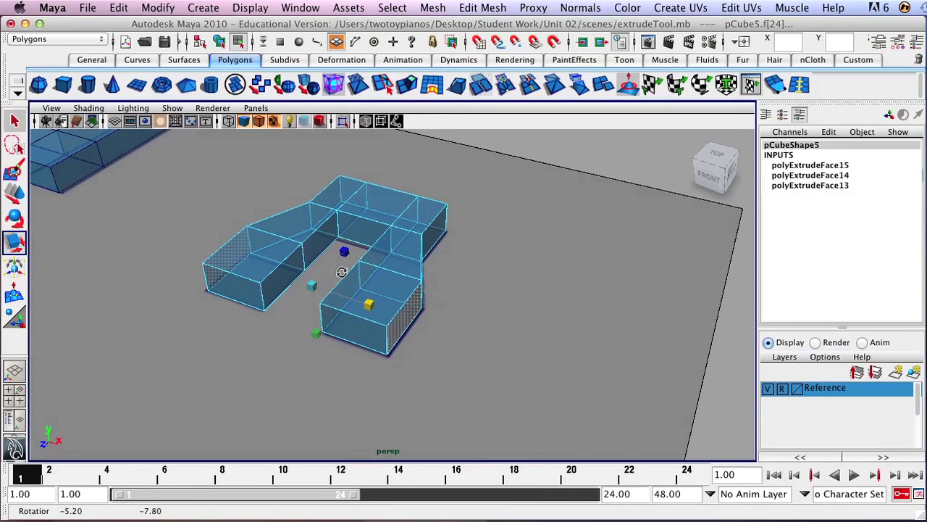
Return the finished two-legged mesh to object mode and deselect it.
right_click(375, 211)
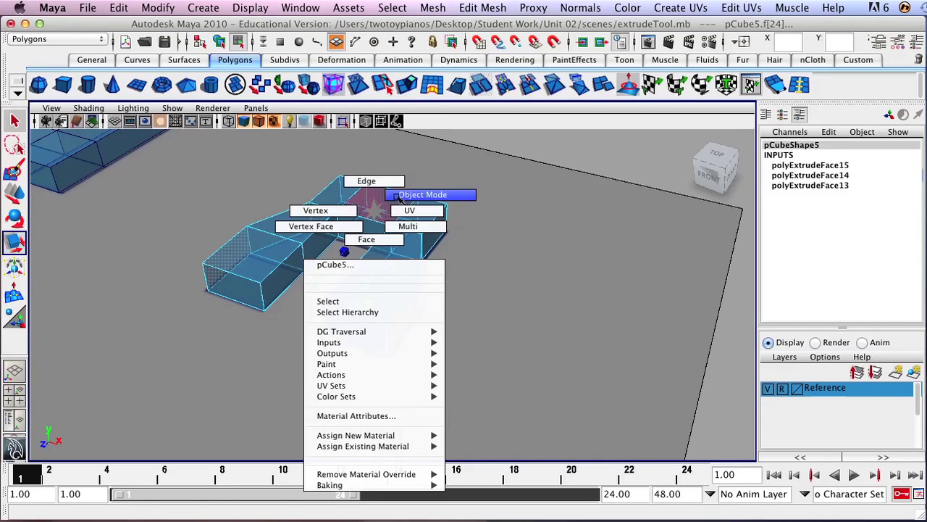
left_click(406, 195)
left_click(521, 300)
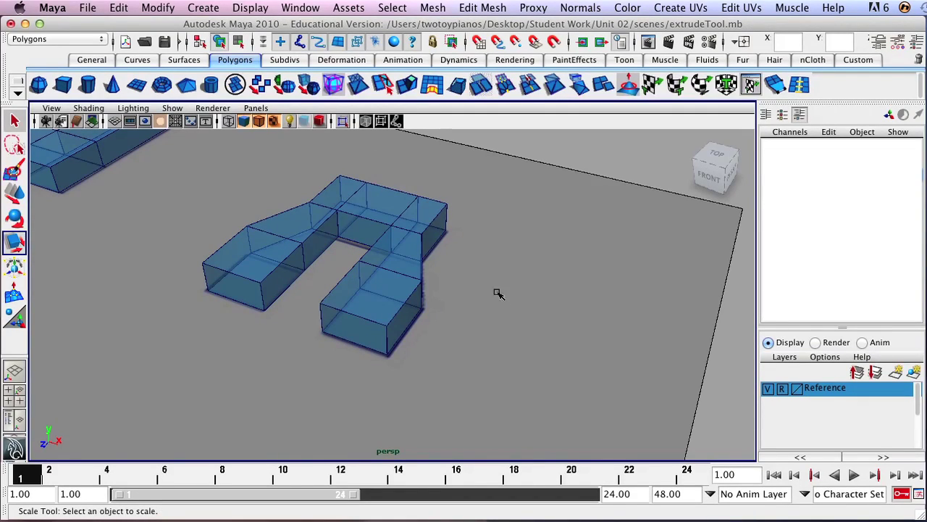
Frame the cube on the four-armed pinwheel reference shape and switch it to face selection.
right_click_drag(520, 290, 181, 286, "alt")
middle_click_drag(348, 294, 355, 244, "alt")
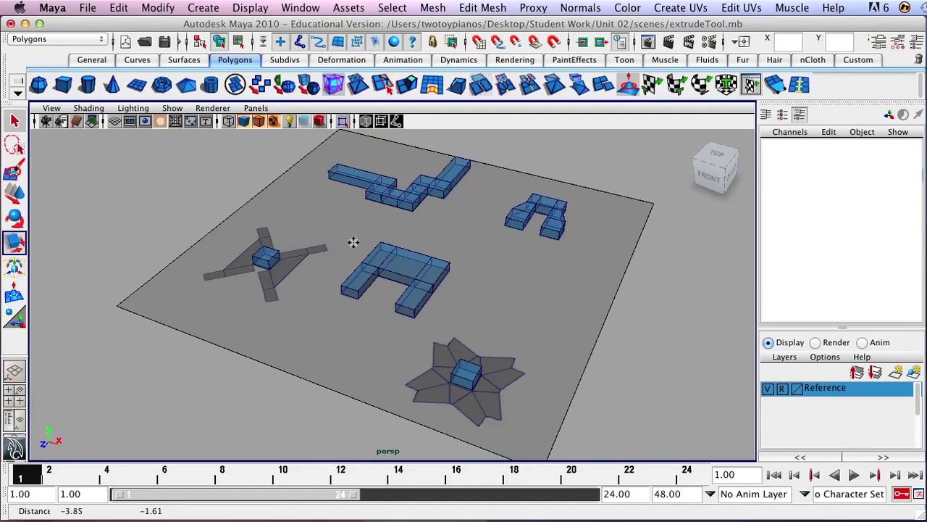
left_click(282, 262)
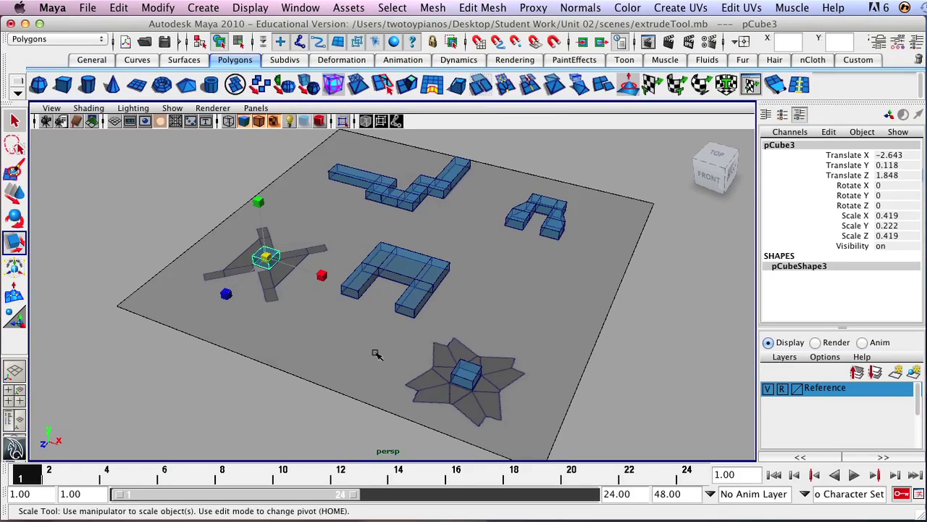
key("f")
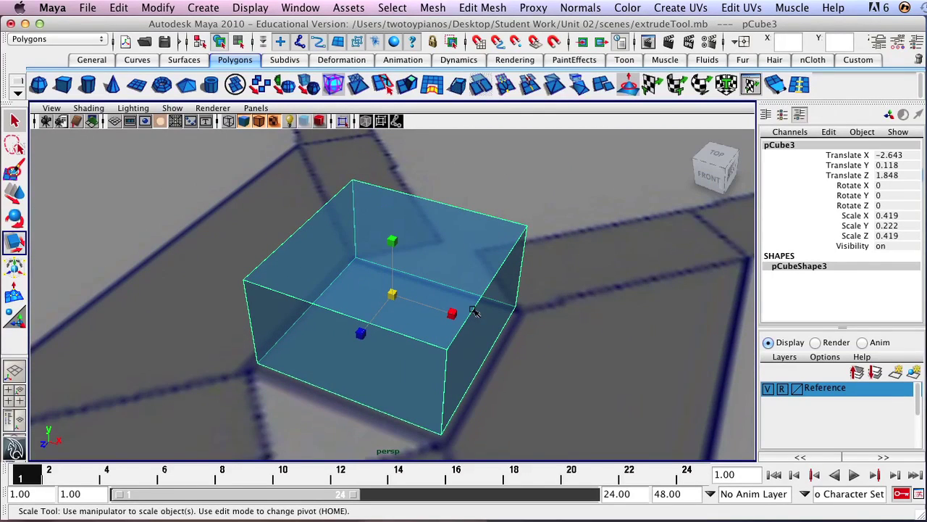
scroll(570, 316, "down", 10)
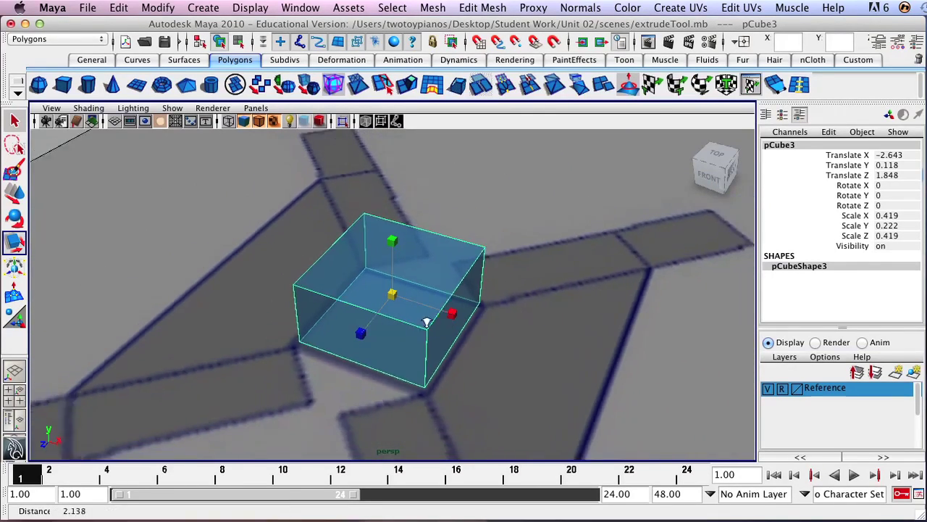
left_click_drag(462, 293, 414, 303, "alt")
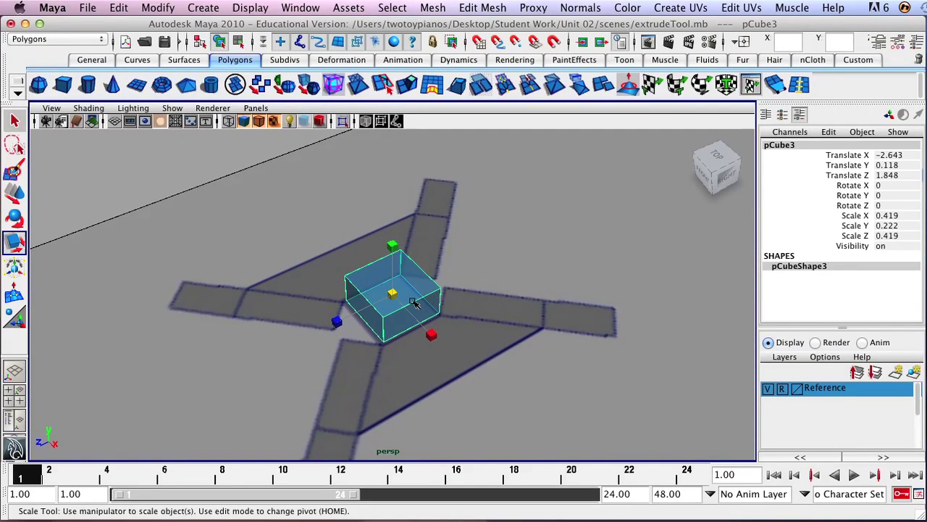
key("q")
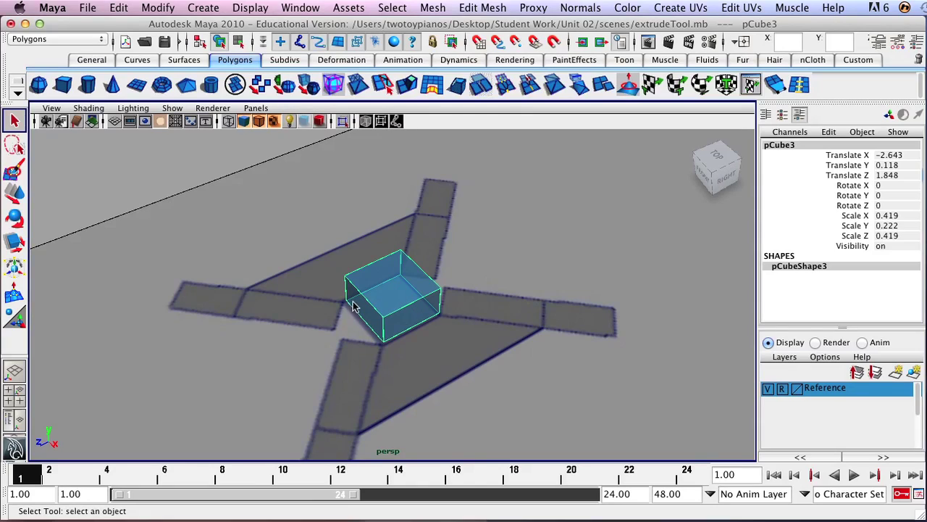
right_click(390, 290)
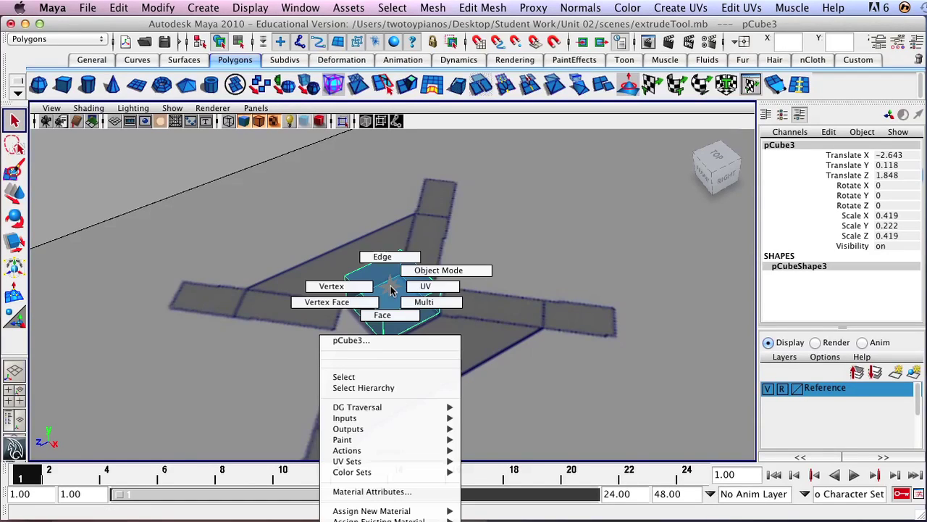
left_click(394, 322)
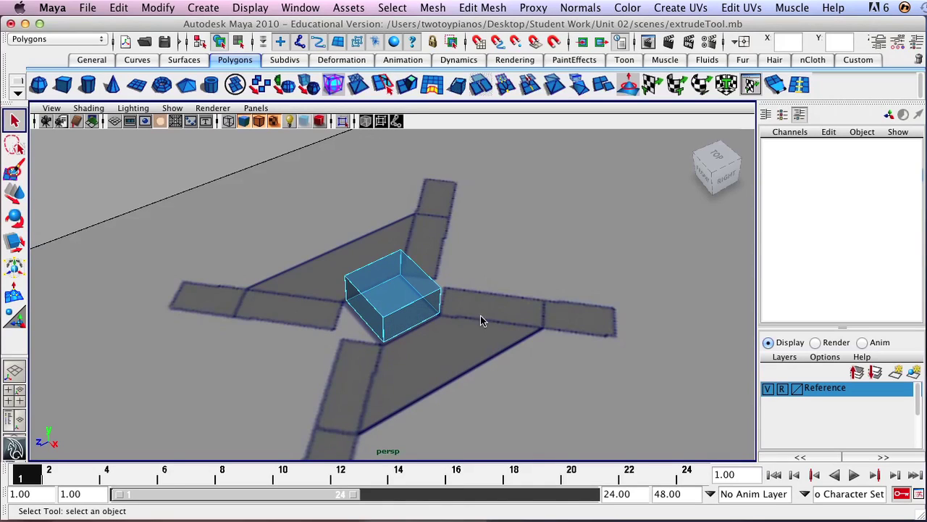
Extrude the cube's two opposite right and left side faces to the diagonal reference edges and scale them wider to form flared trapezoids.
left_click(397, 322)
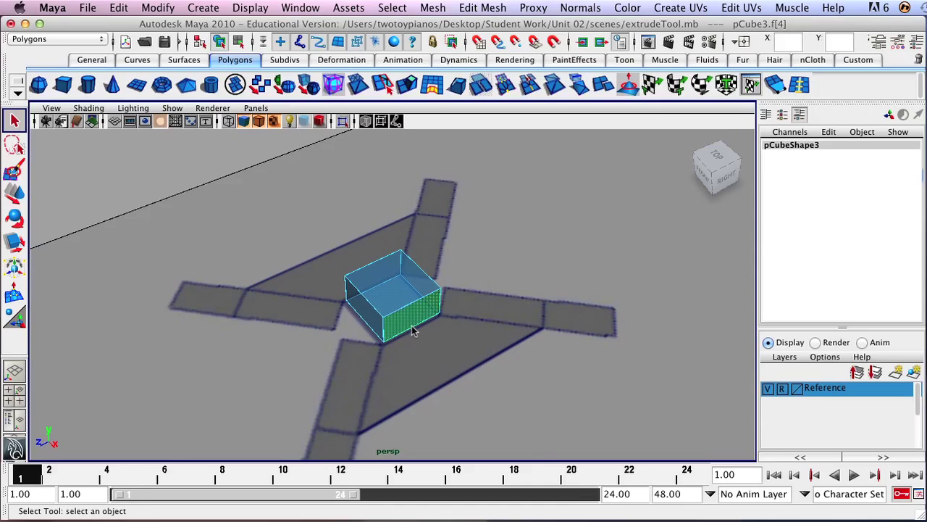
left_click_drag(234, 248, 447, 251, "alt")
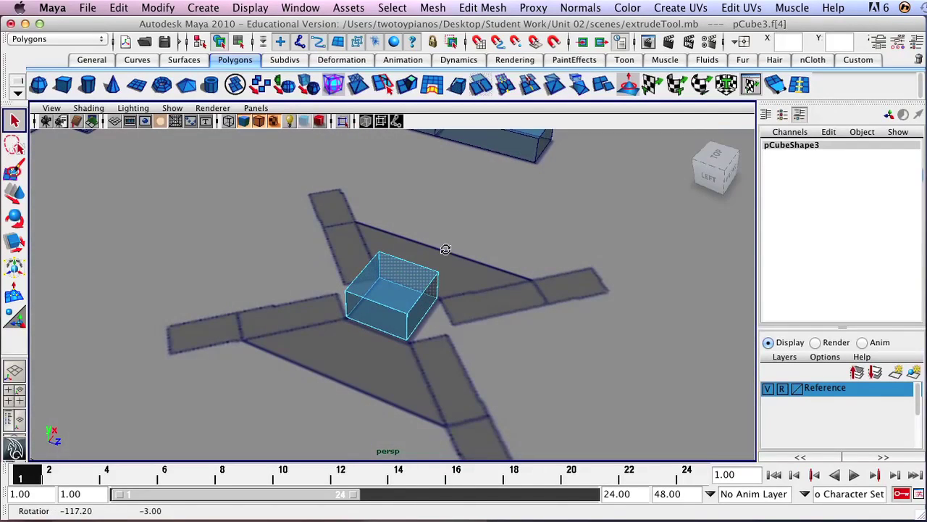
left_click(368, 319, "shift")
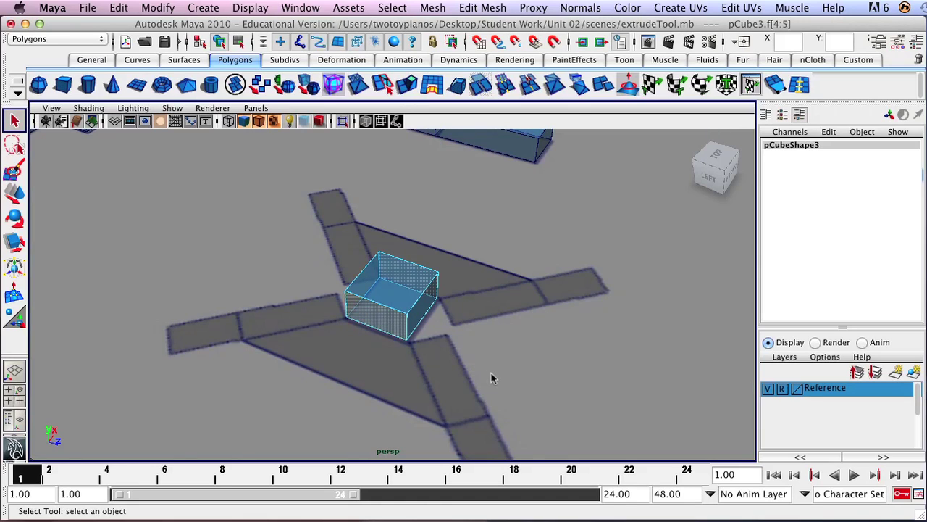
left_click_drag(481, 366, 344, 389, "alt")
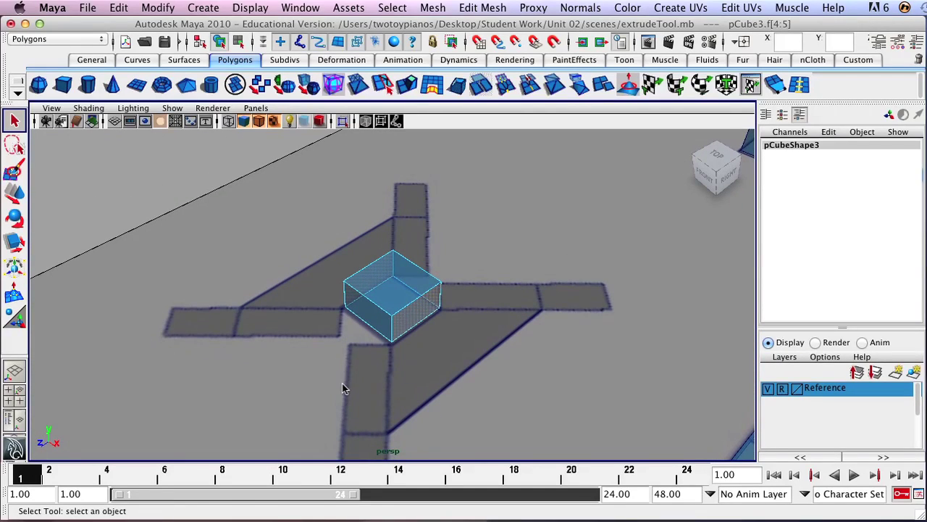
left_click(406, 86)
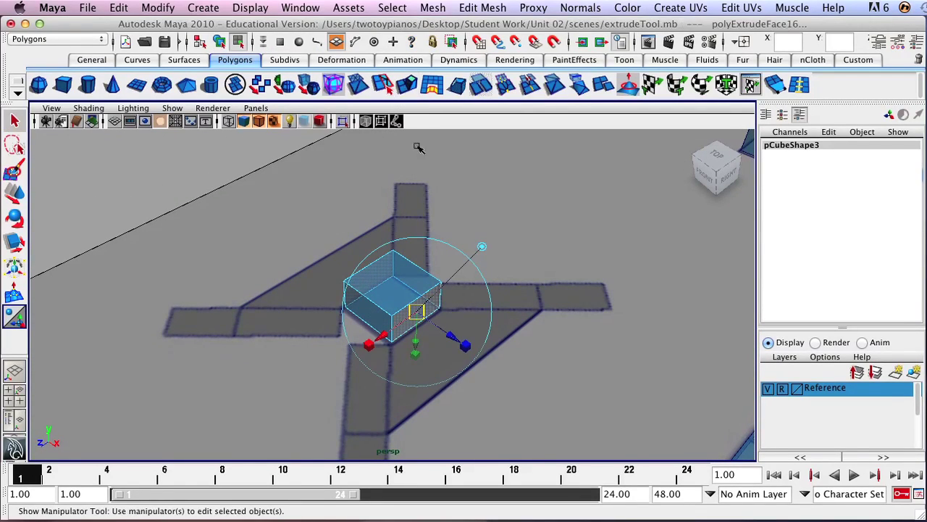
left_click_drag(451, 338, 512, 373)
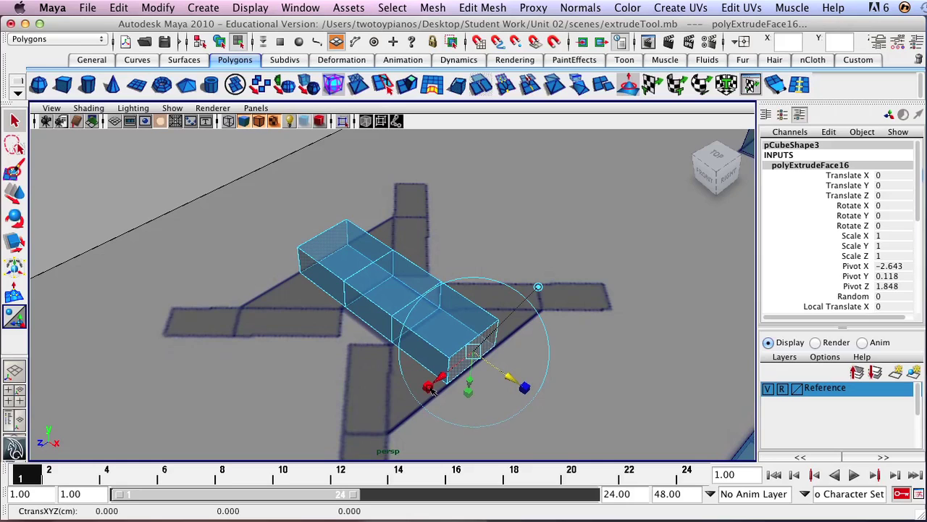
left_click_drag(430, 389, 403, 272)
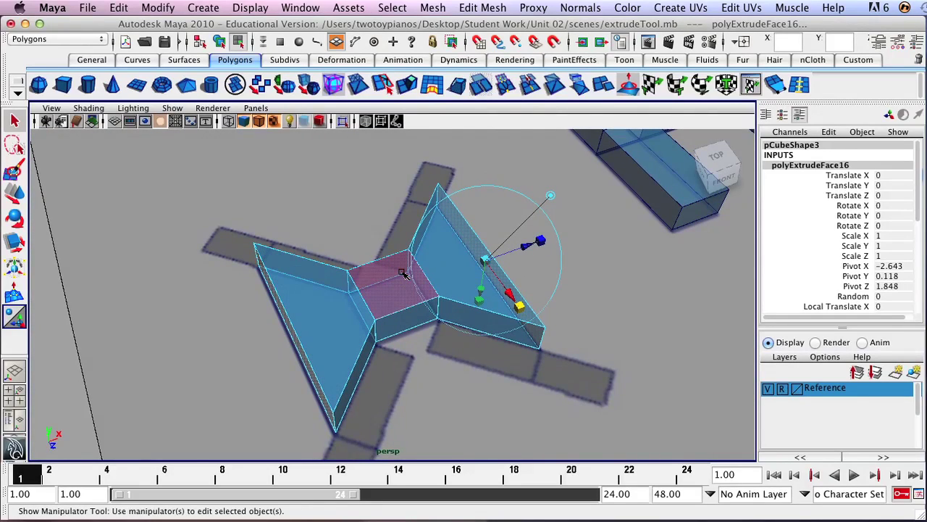
Select the four slanted side faces of the two trapezoids that border the reference arms and extrude them to the arms' width.
key("q")
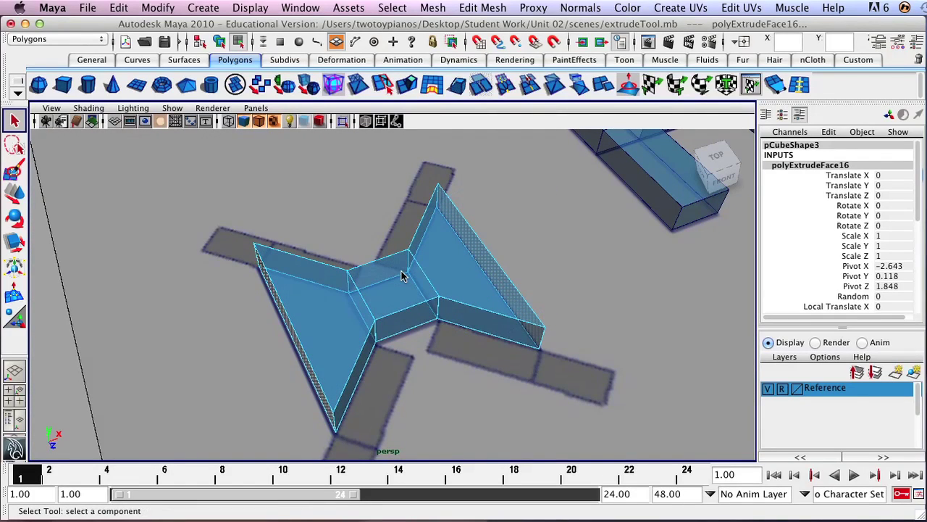
left_click(356, 384)
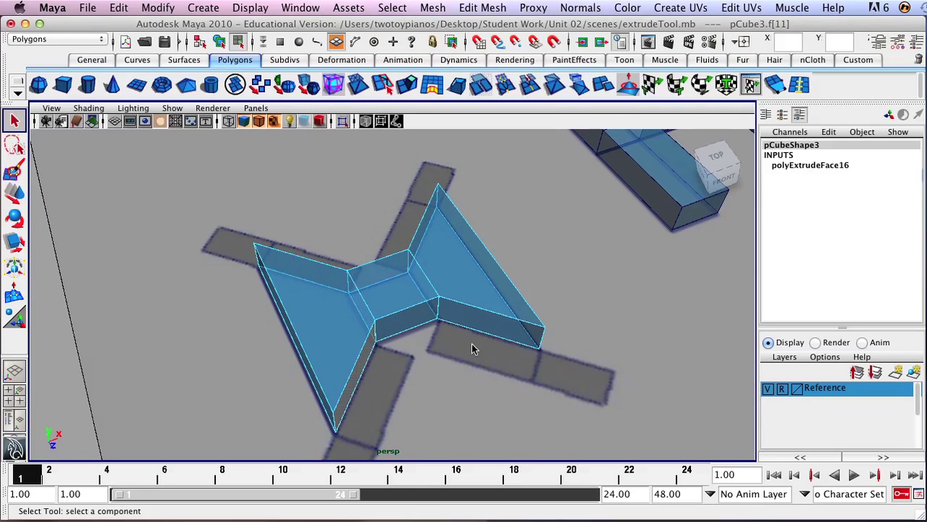
left_click(480, 323)
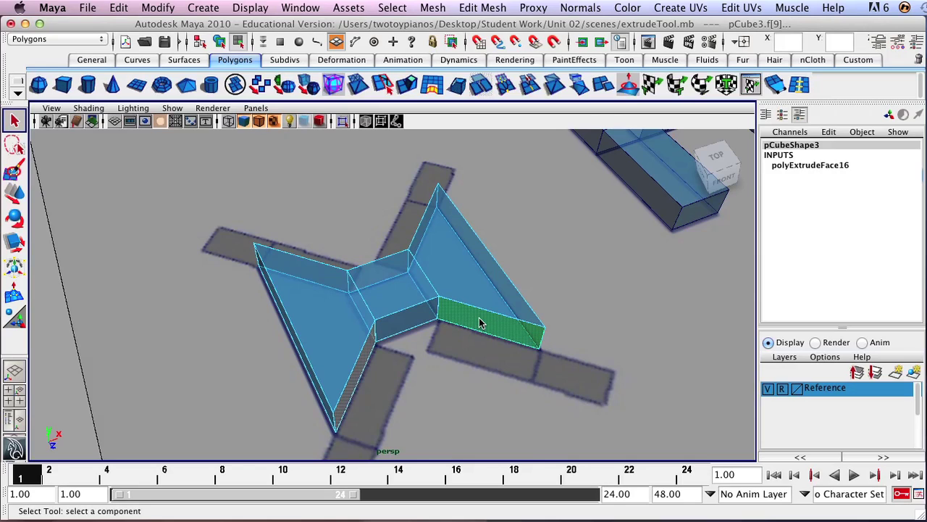
left_click(383, 350)
left_click_drag(297, 259, 552, 228, "alt")
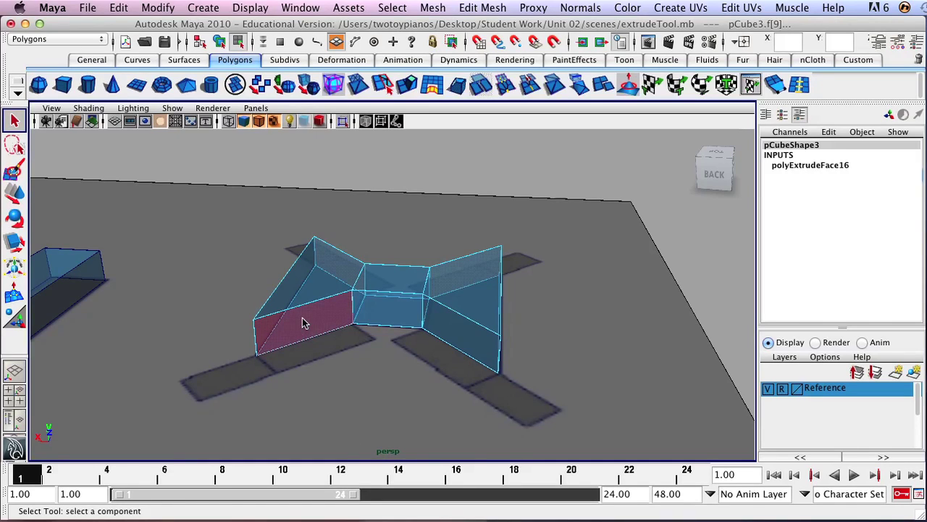
left_click_drag(552, 343, 543, 314, "alt")
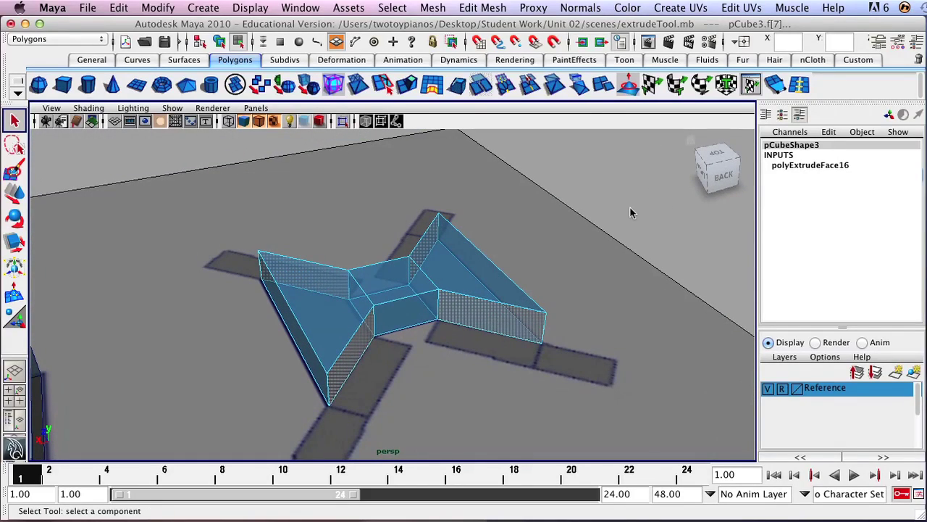
left_click(407, 85)
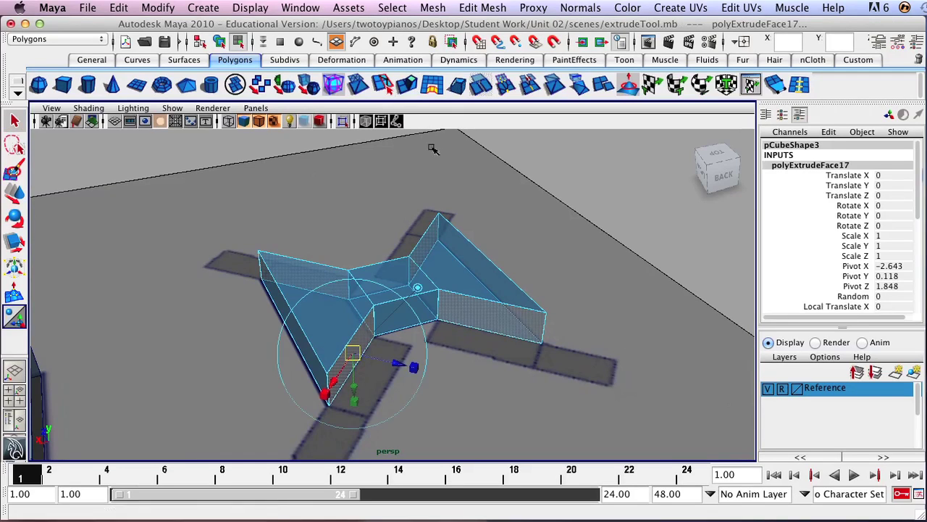
left_click_drag(399, 365, 436, 372)
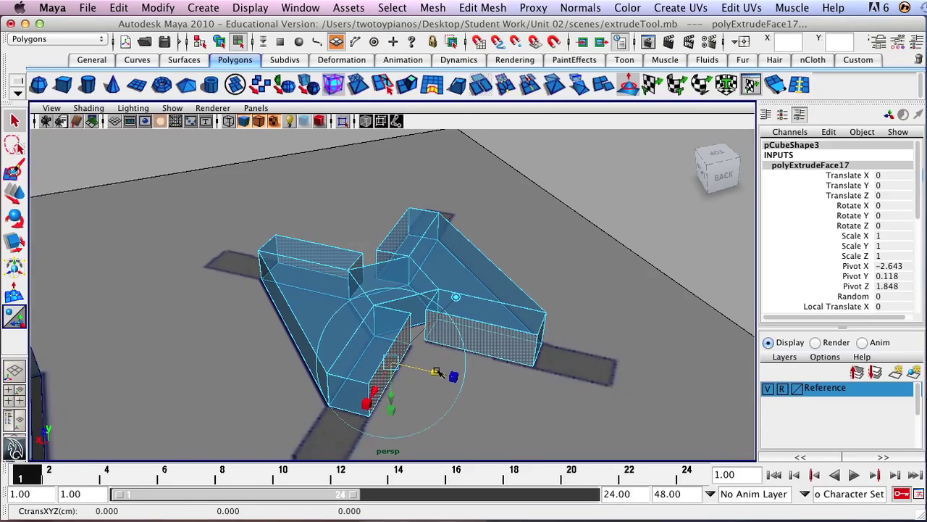
Select the outer end faces of the four arm segments and extrude them to the tips of the pinwheel reference.
key("q")
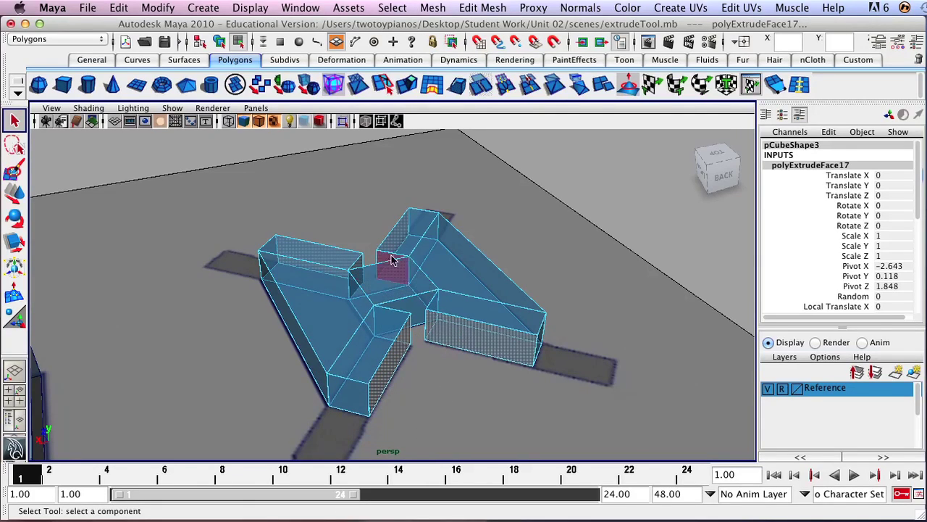
left_click(348, 395)
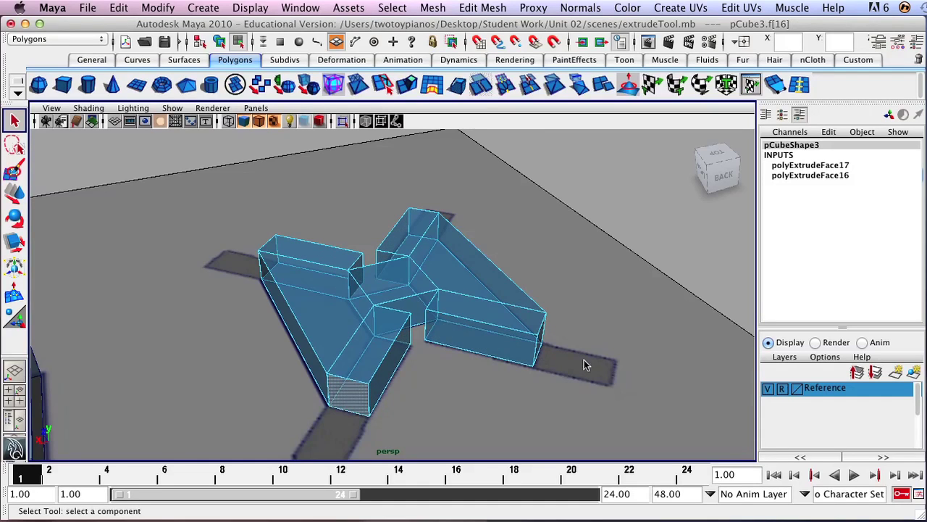
left_click_drag(585, 358, 484, 352, "alt")
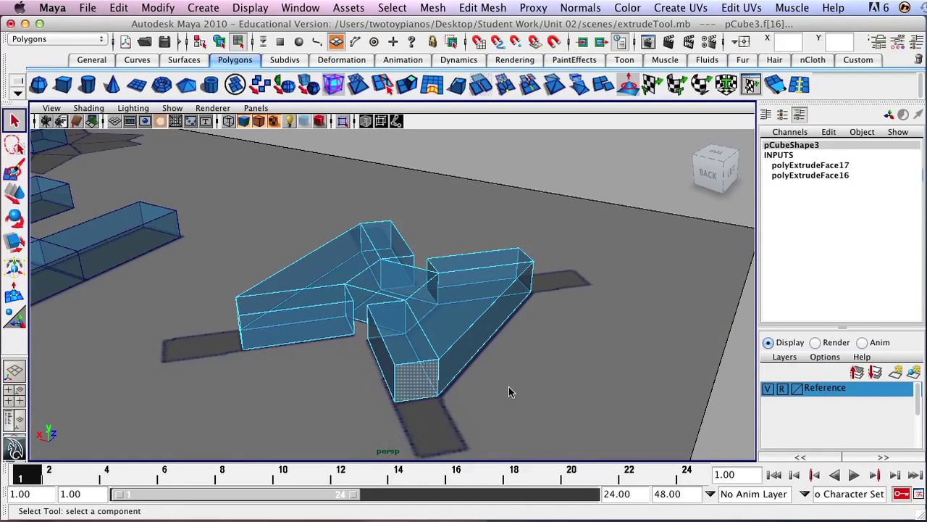
left_click_drag(545, 296, 331, 325, "alt")
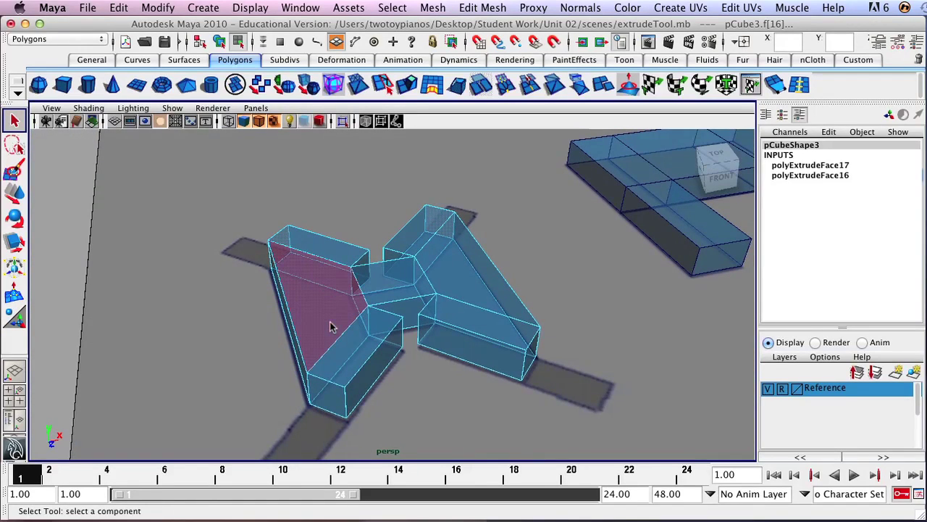
left_click(329, 395)
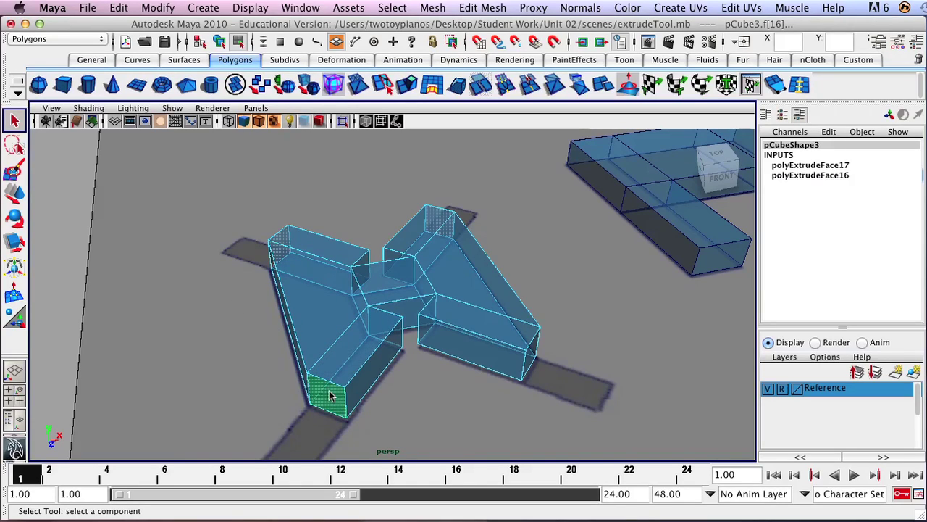
left_click_drag(512, 339, 486, 353, "alt")
left_click(415, 400)
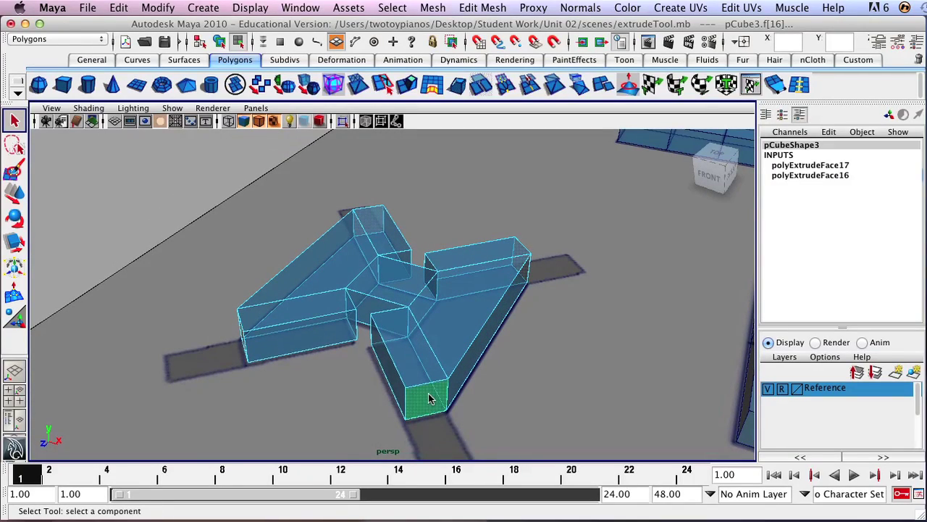
mouse_move(347, 352)
left_mouse_down("alt")
mouse_move(545, 357)
mouse_move(464, 343)
mouse_move(497, 293)
mouse_move(474, 356)
mouse_move(352, 360)
left_mouse_up("alt")
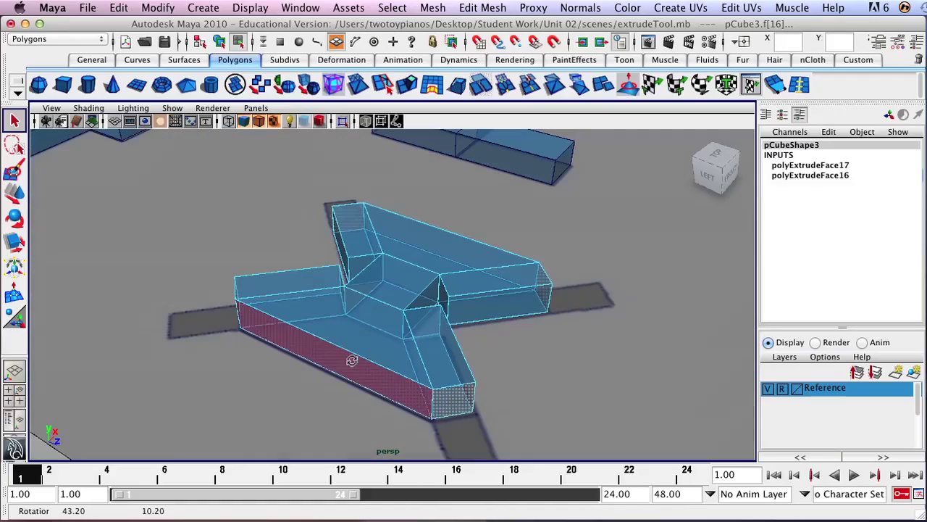
left_click(407, 85)
left_click_drag(290, 304, 224, 387, "alt")
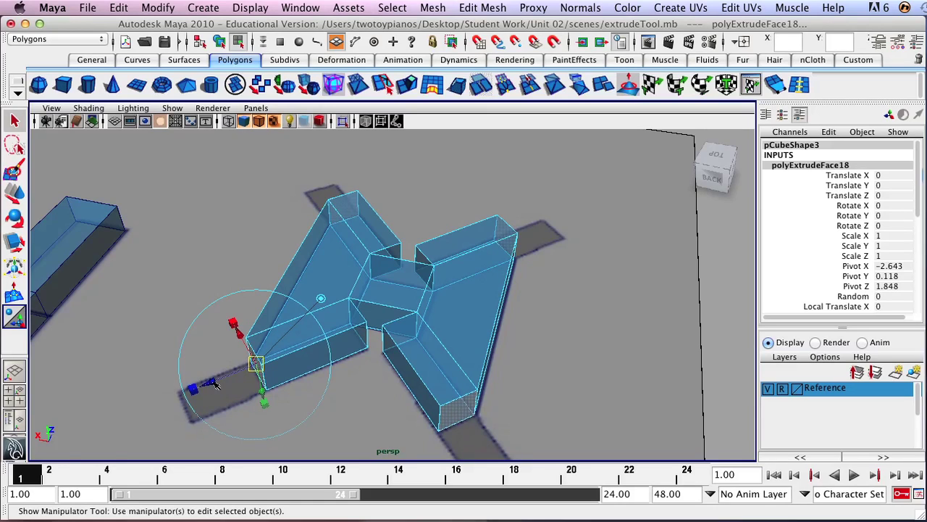
left_click_drag(211, 385, 125, 393)
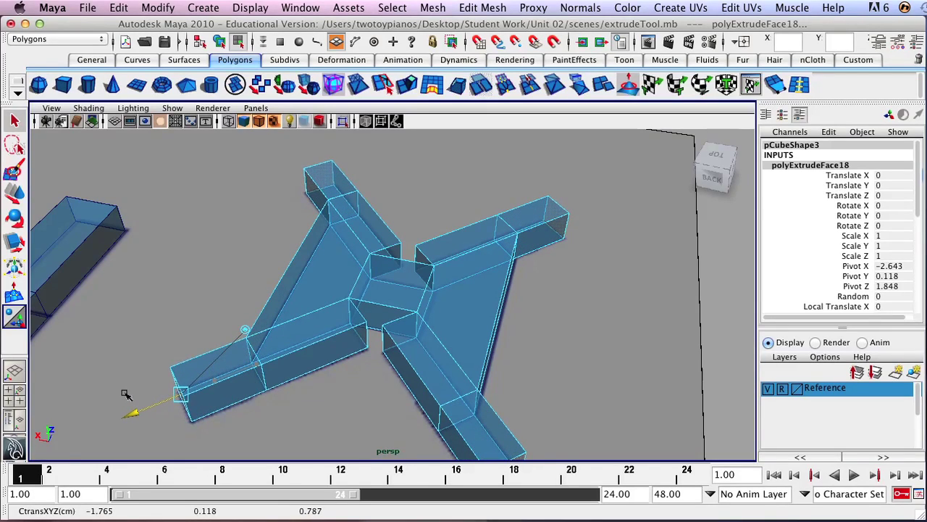
Return the finished four-armed pinwheel mesh to object mode.
left_click_drag(569, 286, 362, 297, "alt")
right_click(406, 280)
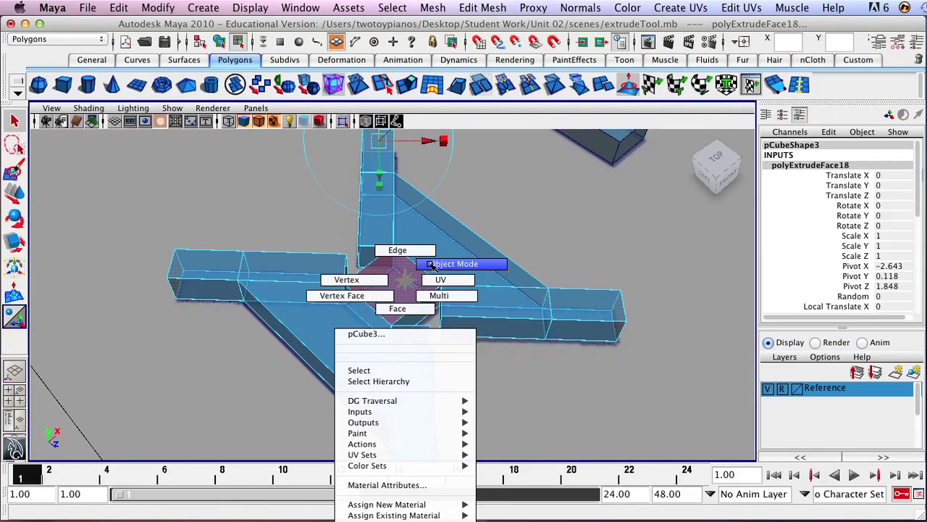
left_click(433, 266)
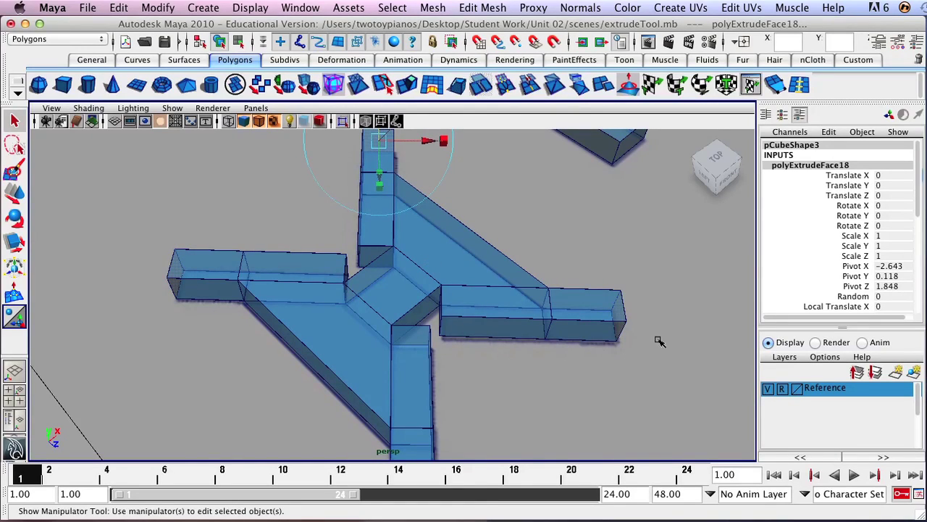
Frame the remaining cube on the star-shaped reference and switch it to face selection.
right_click_drag(621, 340, 490, 307, "alt")
left_click_drag(491, 308, 550, 326, "alt")
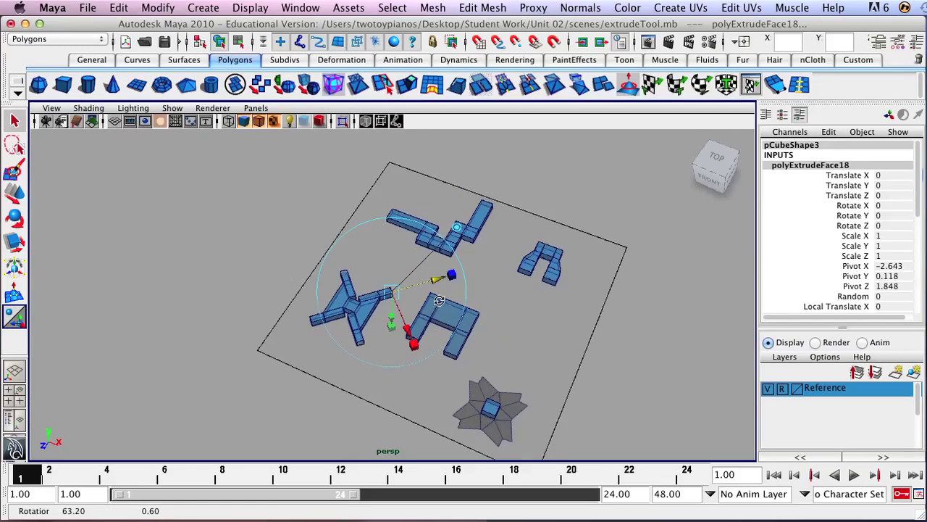
left_click(498, 400)
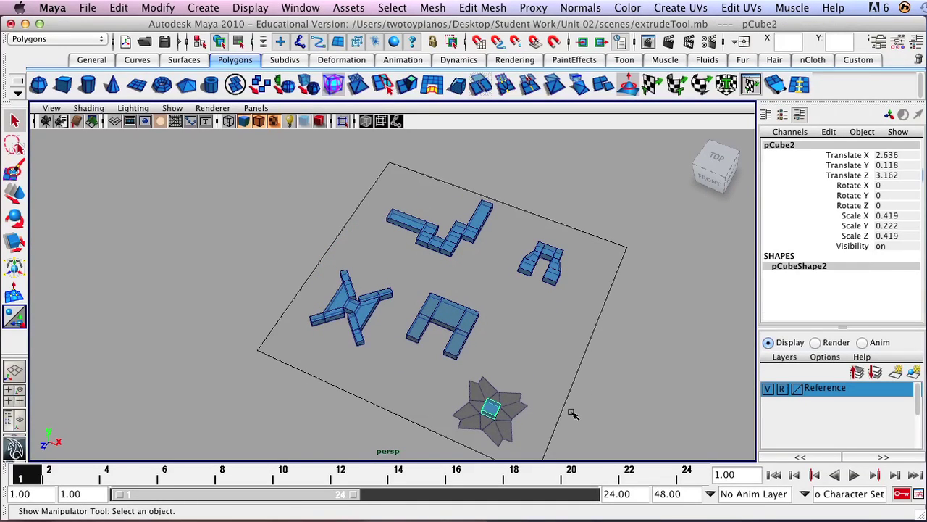
key("f")
right_click_drag(608, 315, 254, 316, "alt")
left_click_drag(254, 317, 391, 327, "alt")
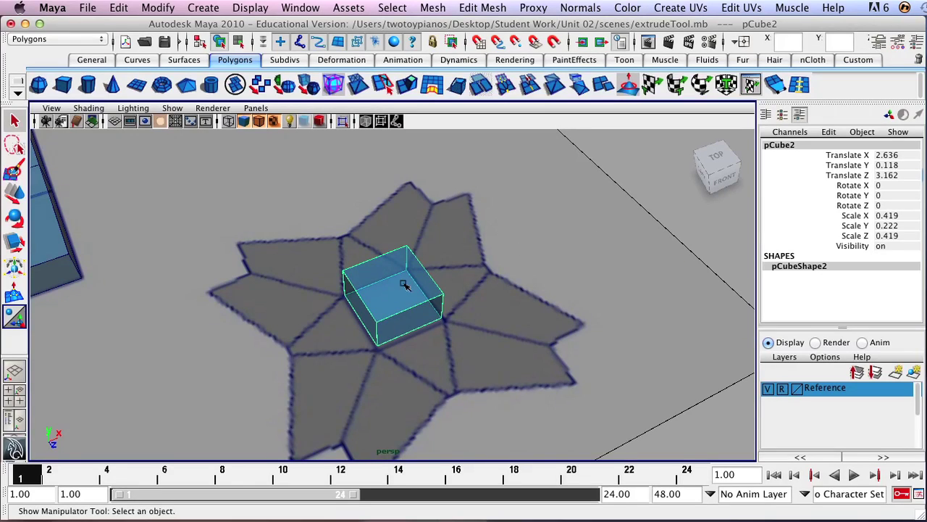
right_click_drag(391, 299, 381, 326)
Extrude the cube's front and back faces to the inner reference corners and scale them narrow along X to form points.
left_click(409, 322)
left_click_drag(389, 399, 481, 358, "alt")
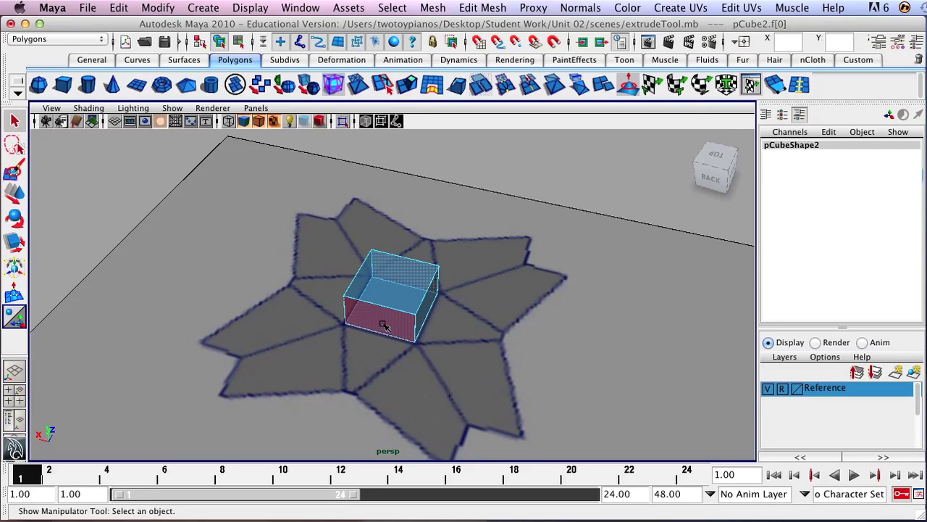
left_click(384, 322)
left_click_drag(502, 305, 313, 316, "alt")
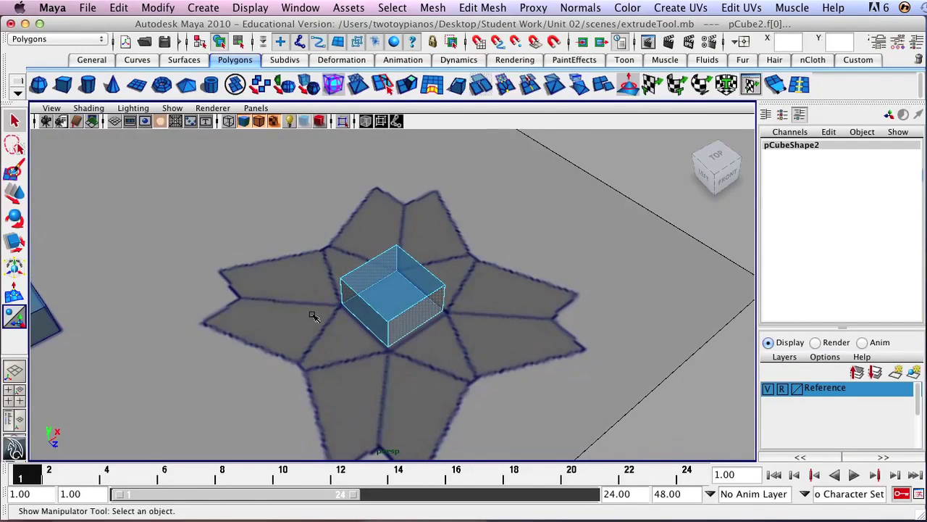
left_click(419, 86)
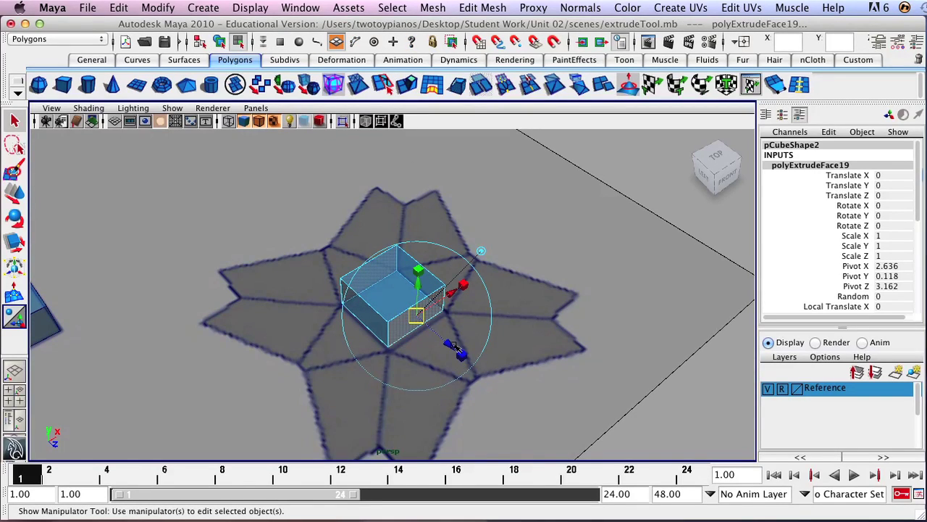
left_click_drag(452, 346, 505, 395)
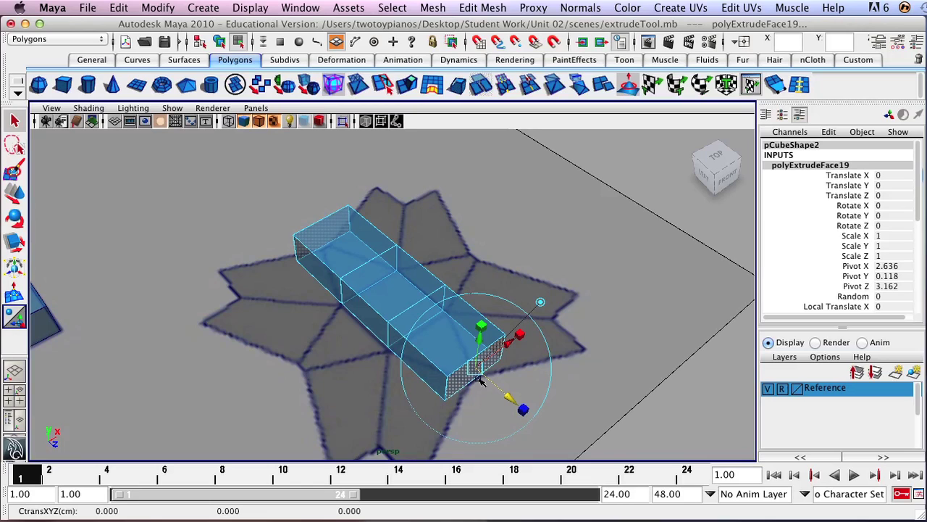
left_click_drag(522, 334, 478, 366)
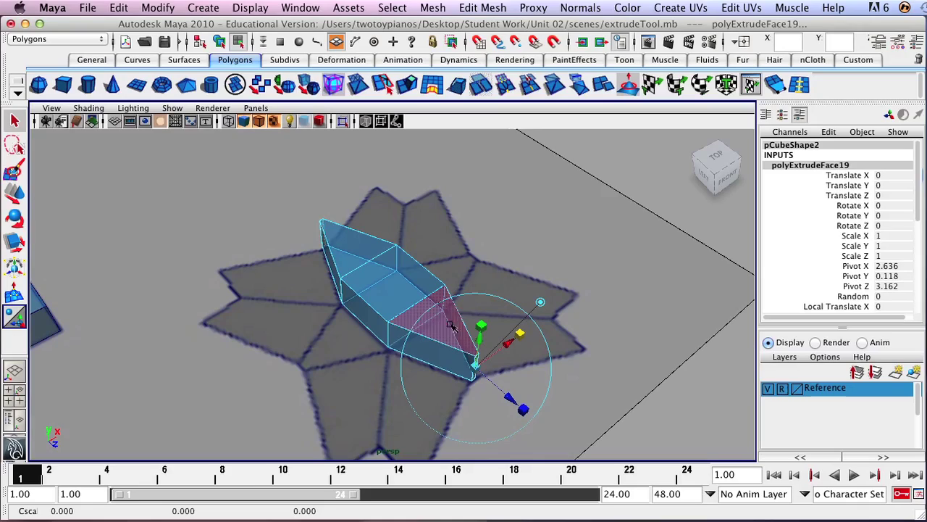
Extrude the cube's left and right faces to the inner reference corners and taper them along X, completing a four-pointed star.
left_click_drag(426, 348, 488, 325, "alt")
left_click(413, 318)
left_click_drag(418, 375, 627, 355, "alt")
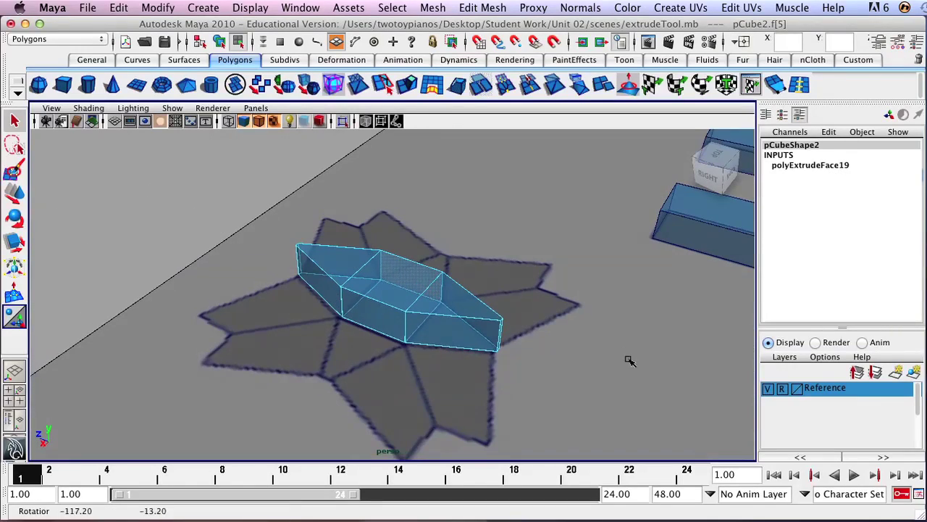
left_click_drag(463, 342, 331, 379, "alt")
left_click(409, 85)
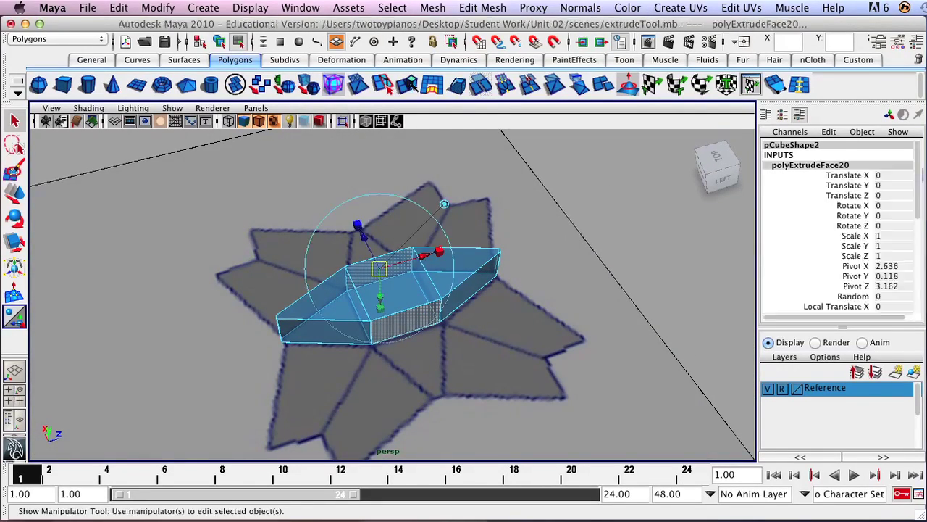
left_click_drag(435, 237, 437, 378, "alt")
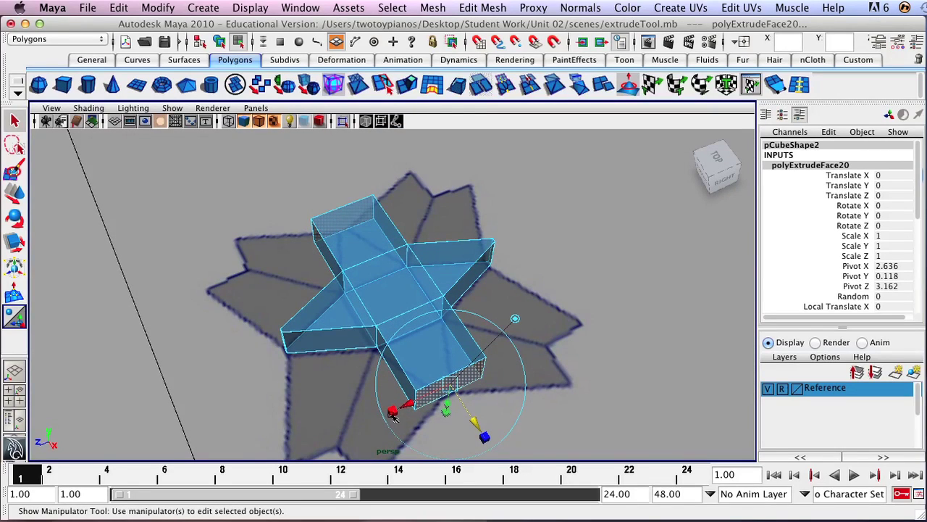
left_click_drag(393, 411, 507, 290)
middle_click_drag(507, 290, 491, 264, "alt")
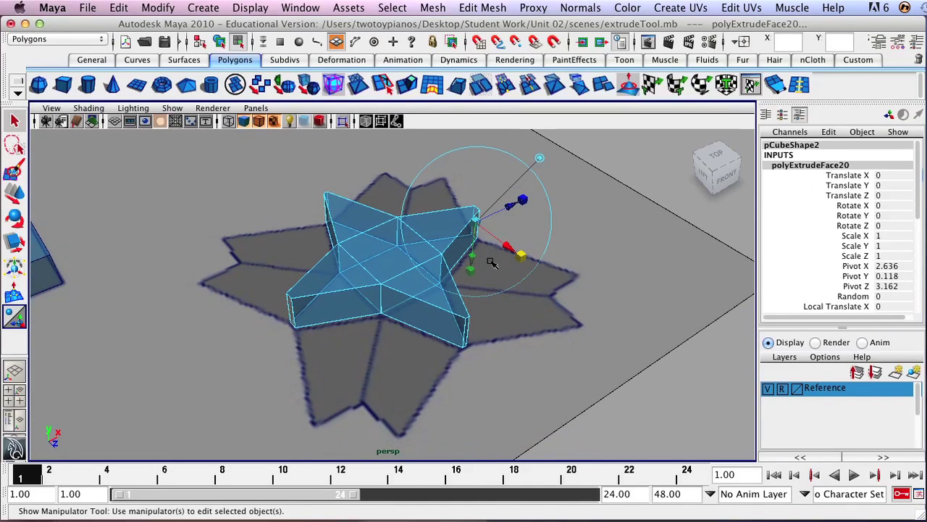
Select all eight slanted side faces between the points of the four-pointed star.
key("q")
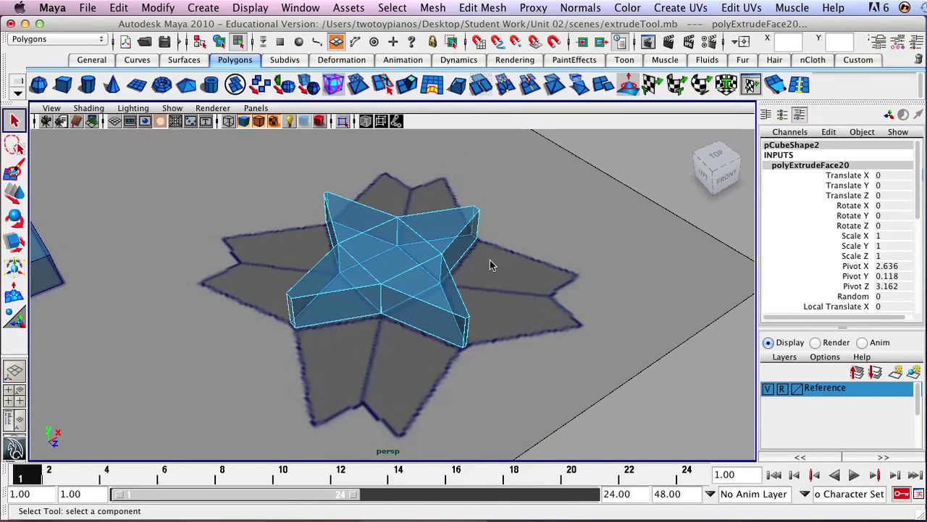
left_click(327, 308)
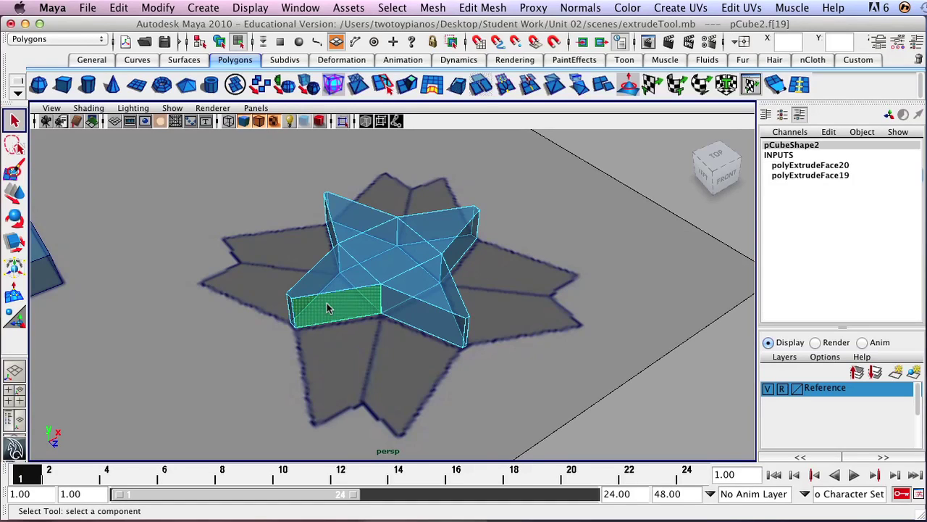
left_click(426, 319, "shift")
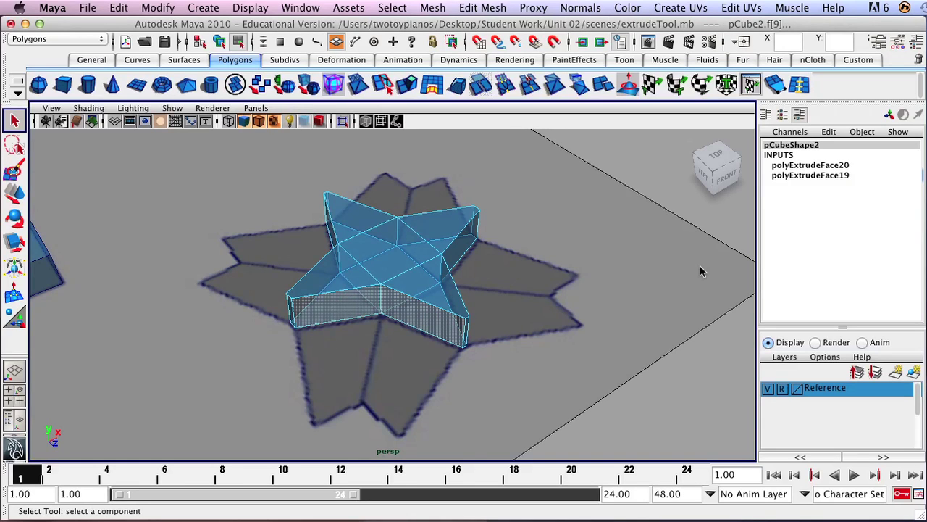
left_click_drag(548, 247, 449, 282, "alt")
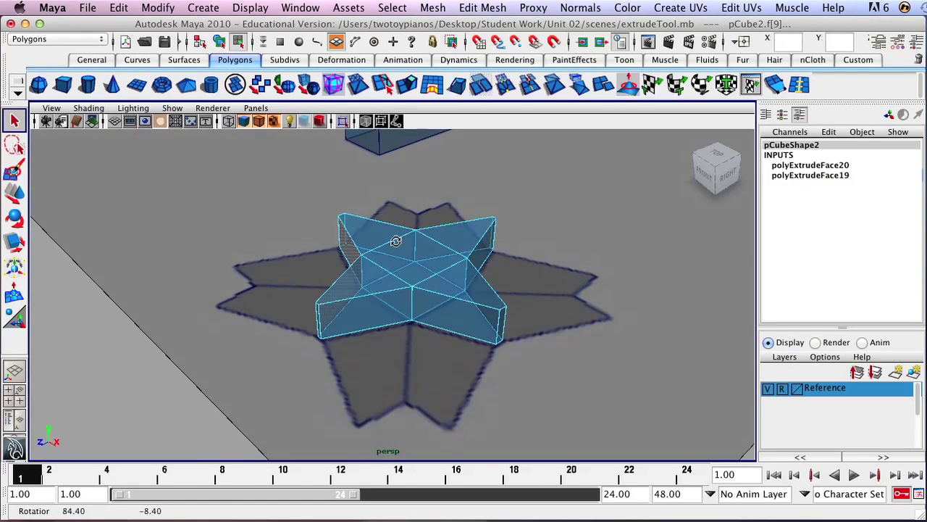
left_click(439, 313)
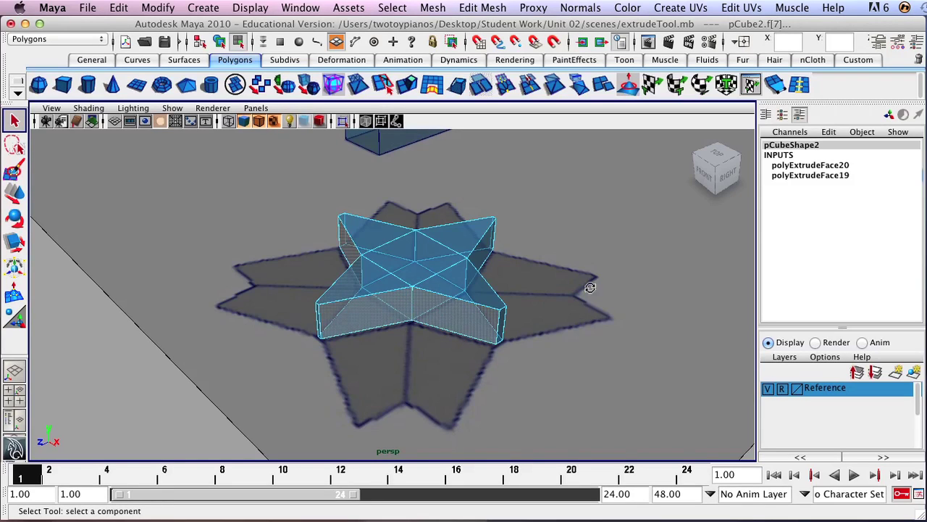
left_click_drag(589, 287, 464, 304, "alt")
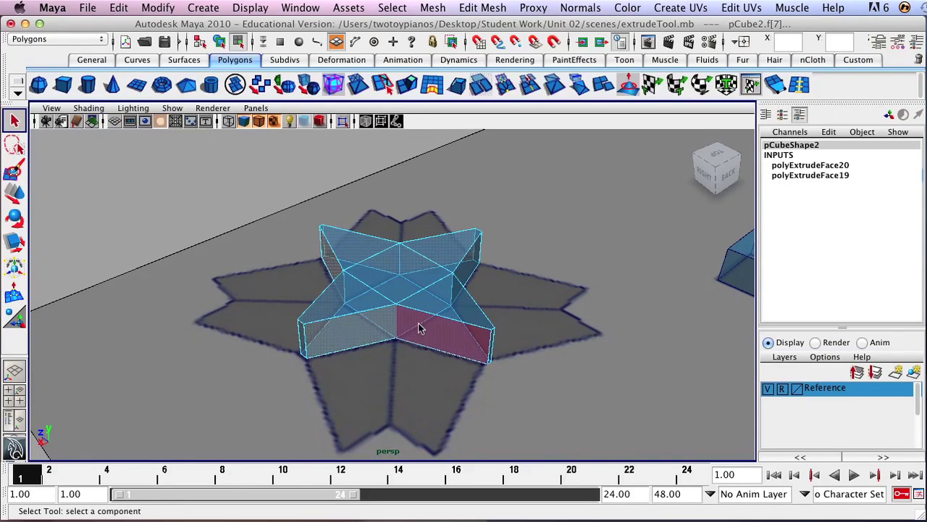
left_click_drag(588, 300, 437, 313, "alt")
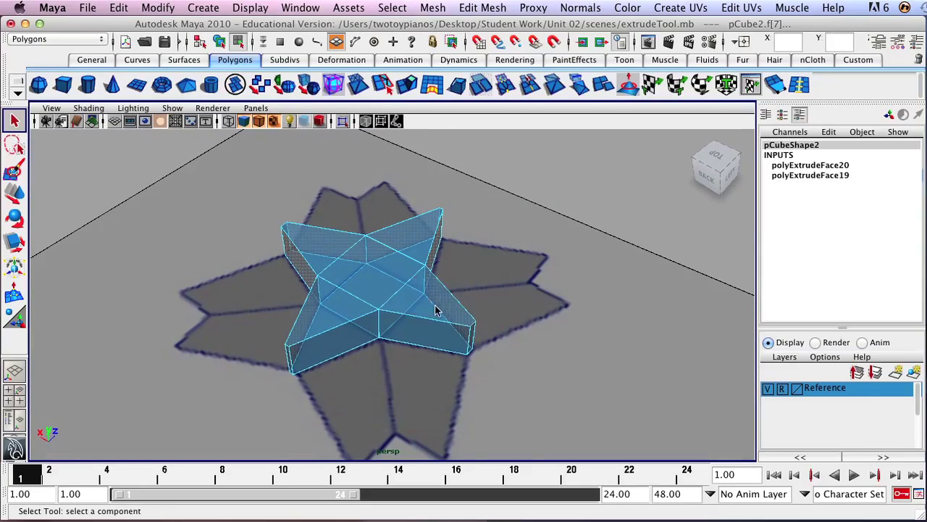
left_click_drag(570, 311, 516, 317, "alt")
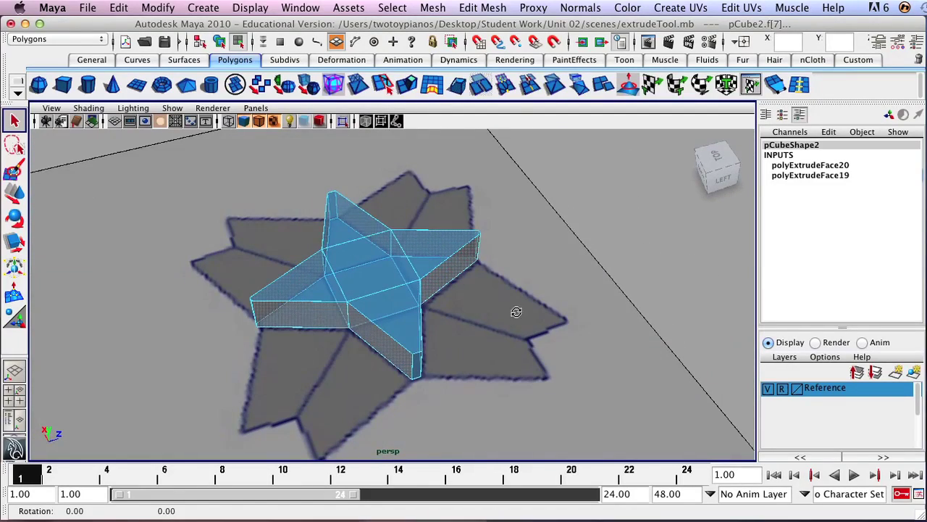
Extrude the selected side faces outward together to the outer outline of the star reference.
left_click(410, 86)
left_click_drag(527, 306, 445, 369, "alt")
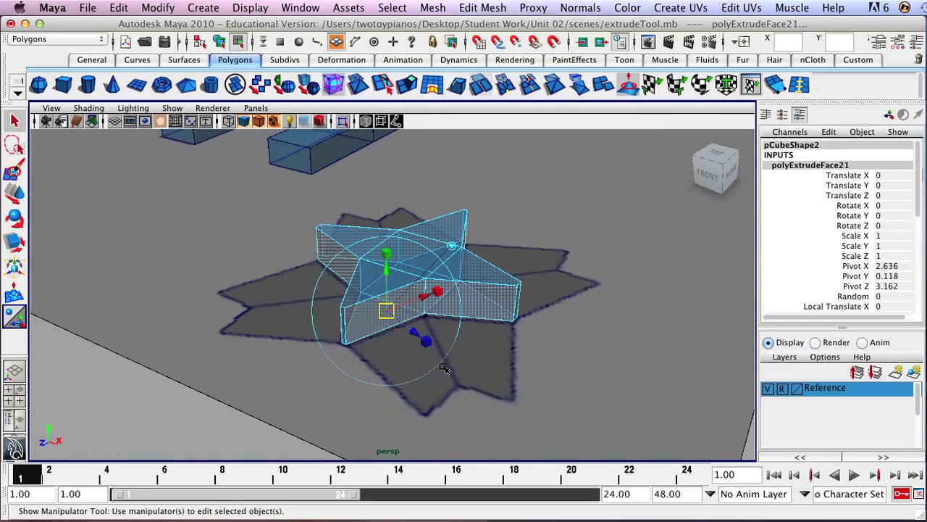
left_click_drag(417, 329, 376, 319)
right_click_drag(377, 319, 276, 266, "alt")
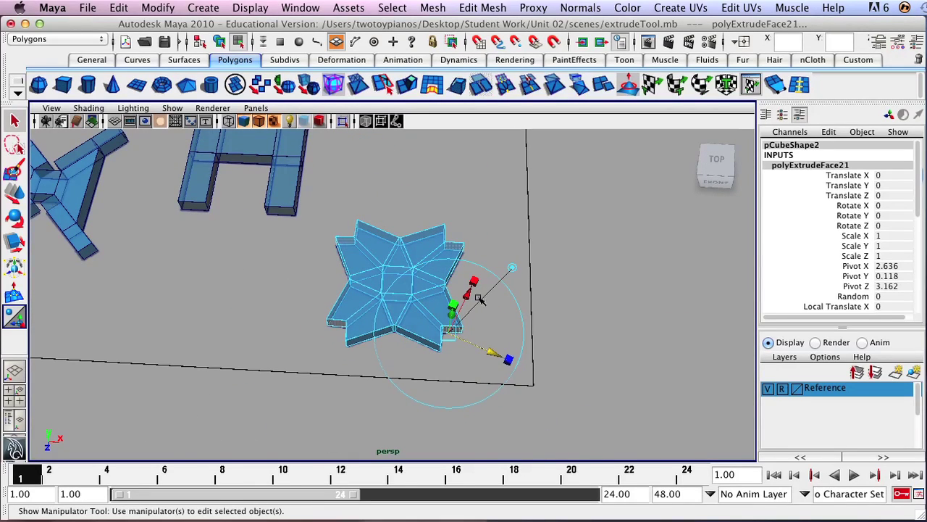
Return the finished star mesh to object mode and bring all the extruded shapes into view.
right_click(387, 267)
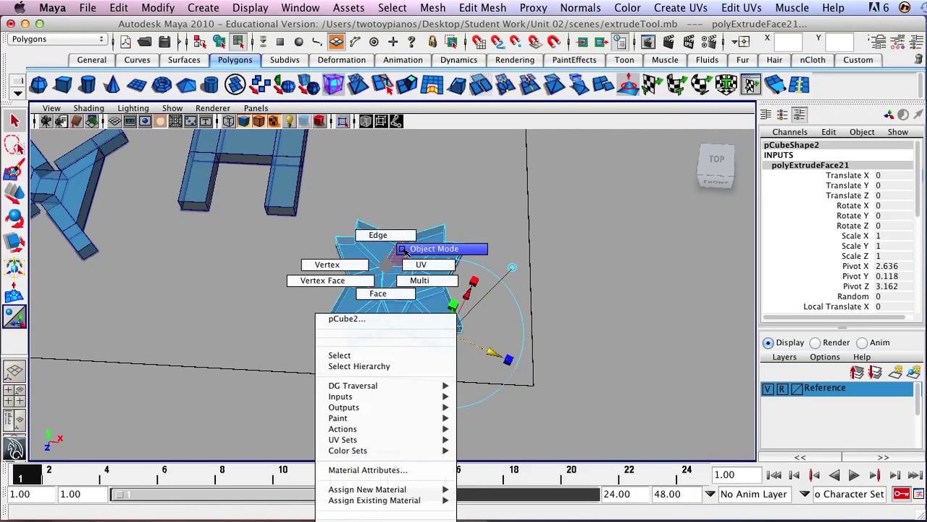
left_click(404, 250)
left_click(410, 239)
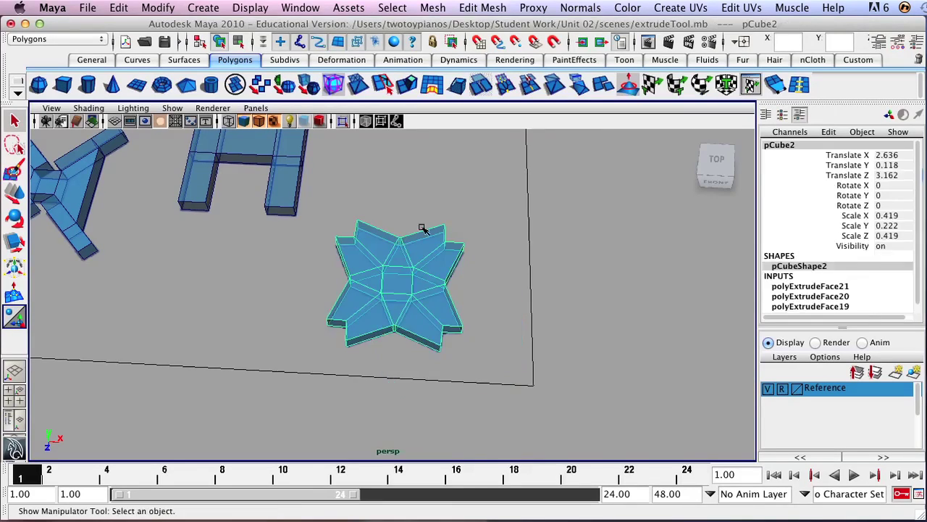
right_click_drag(549, 211, 362, 297, "alt")
left_click_drag(362, 297, 402, 283, "alt")
middle_click_drag(402, 282, 444, 279, "alt")
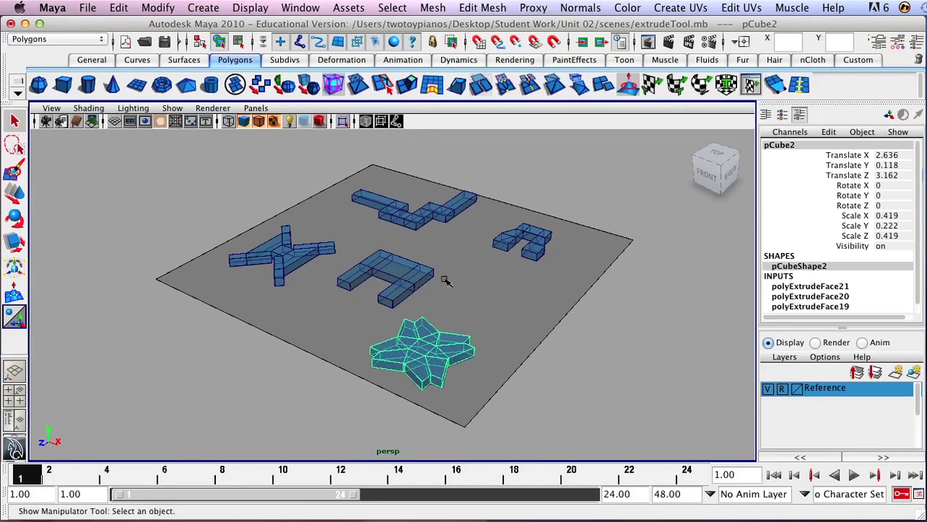